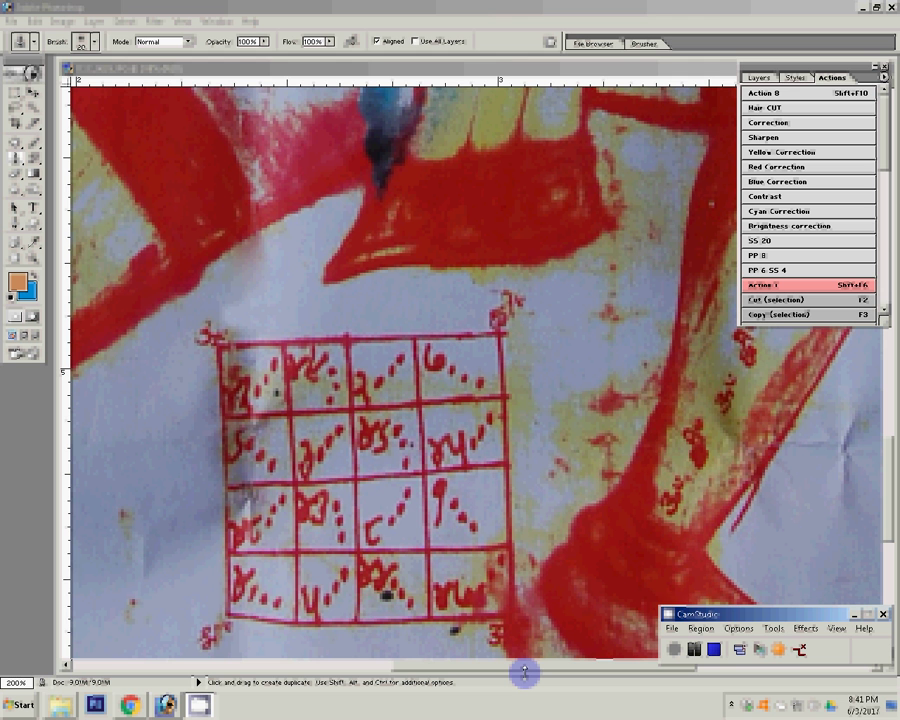
Bring Photoshop forward, pan the deity photo, clone a short patch and zoom to 100%
left_click(524, 673)
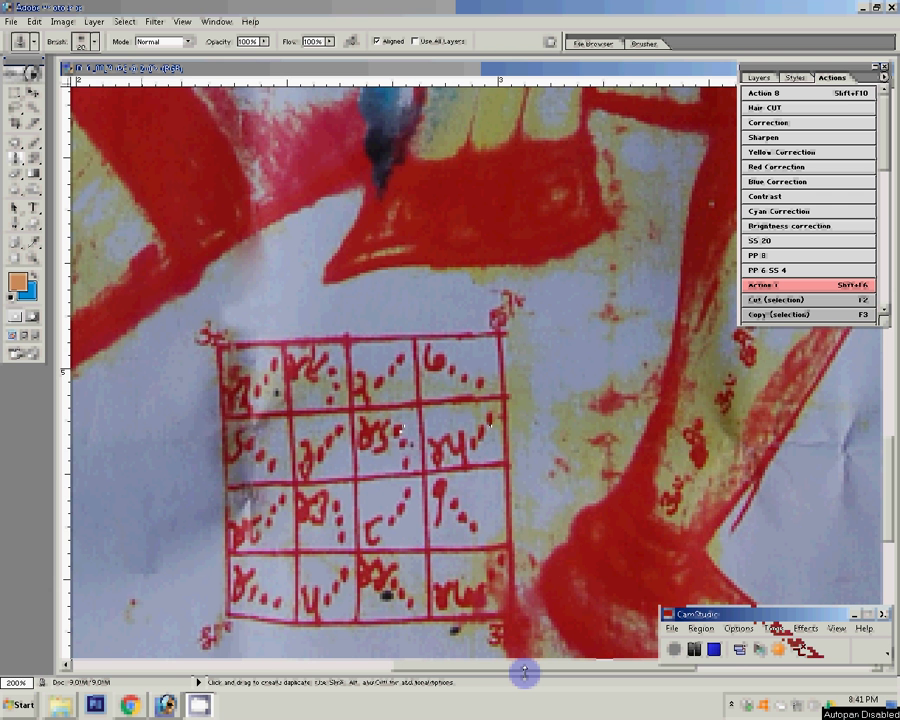
left_click_drag(587, 443, 287, 393)
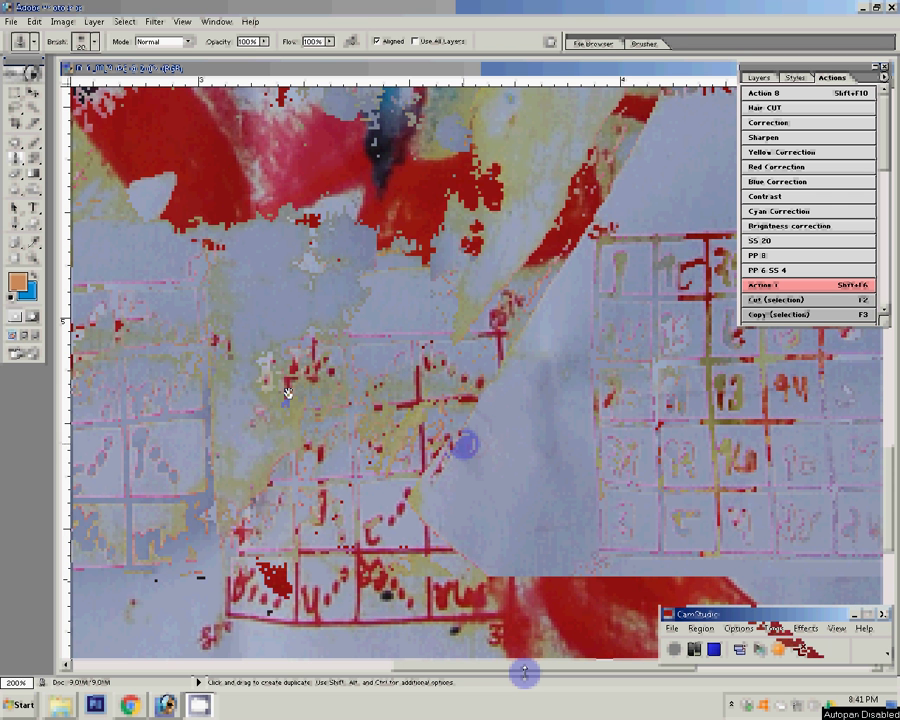
left_click_drag(434, 478, 465, 443)
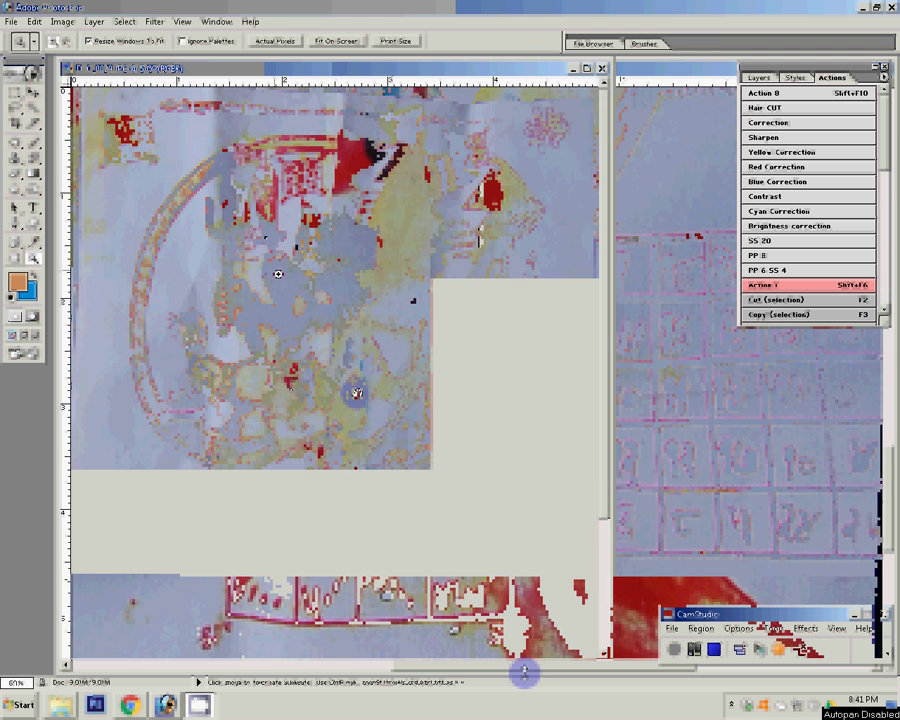
left_click(357, 393)
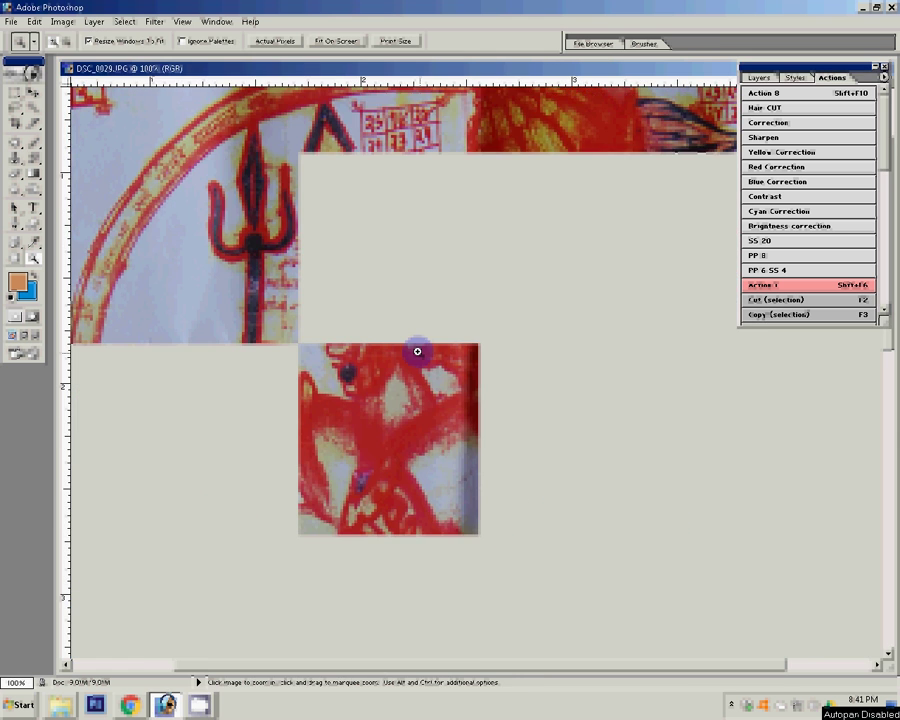
key("s")
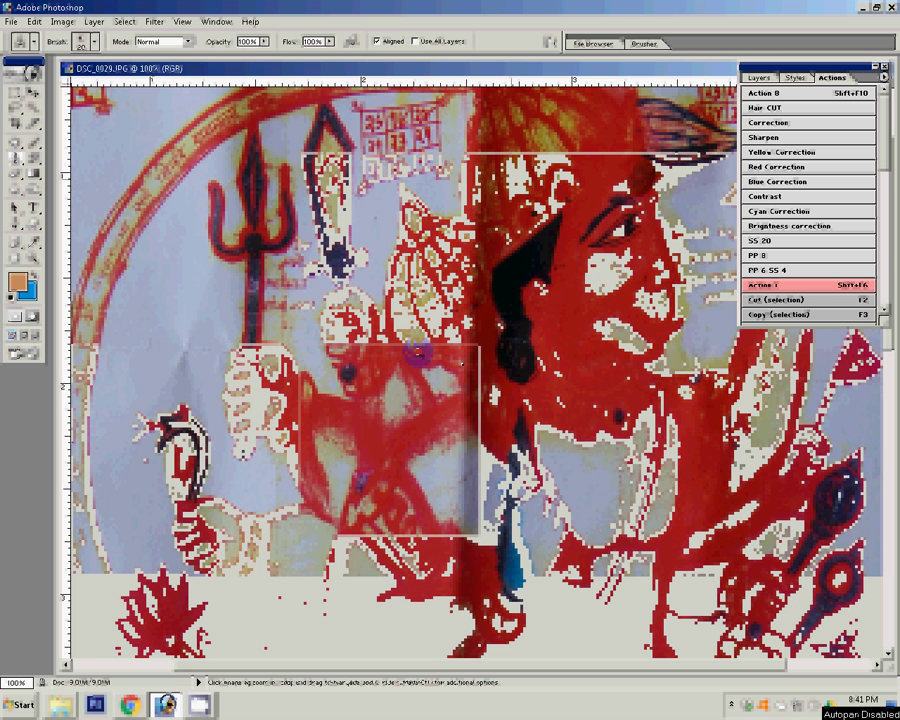
Show the Layers panel, fit the whole photo on screen and open Image > Adjustments
left_click(750, 76)
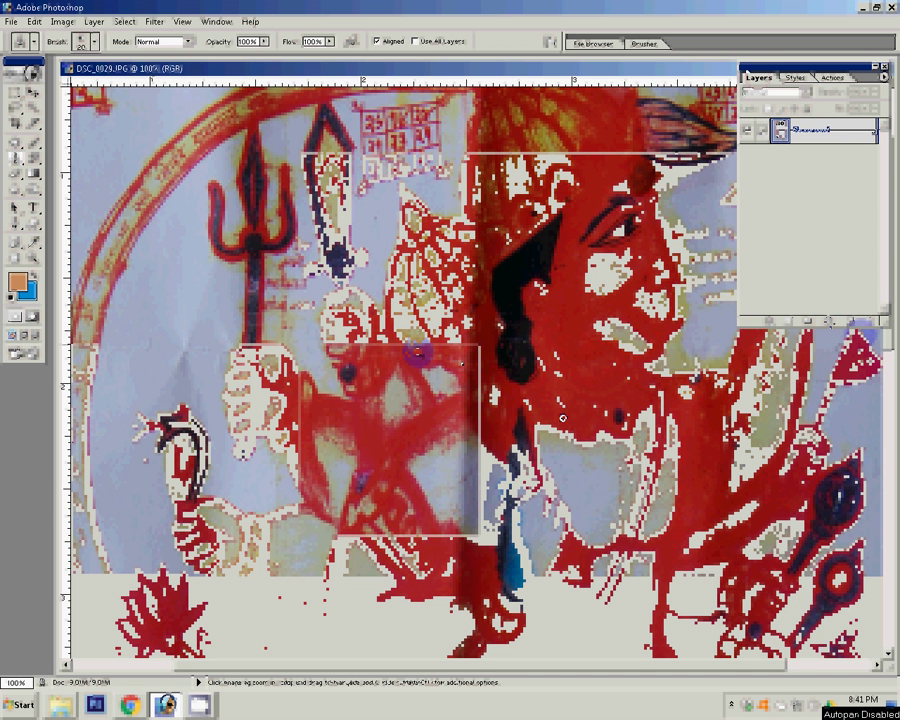
key("z")
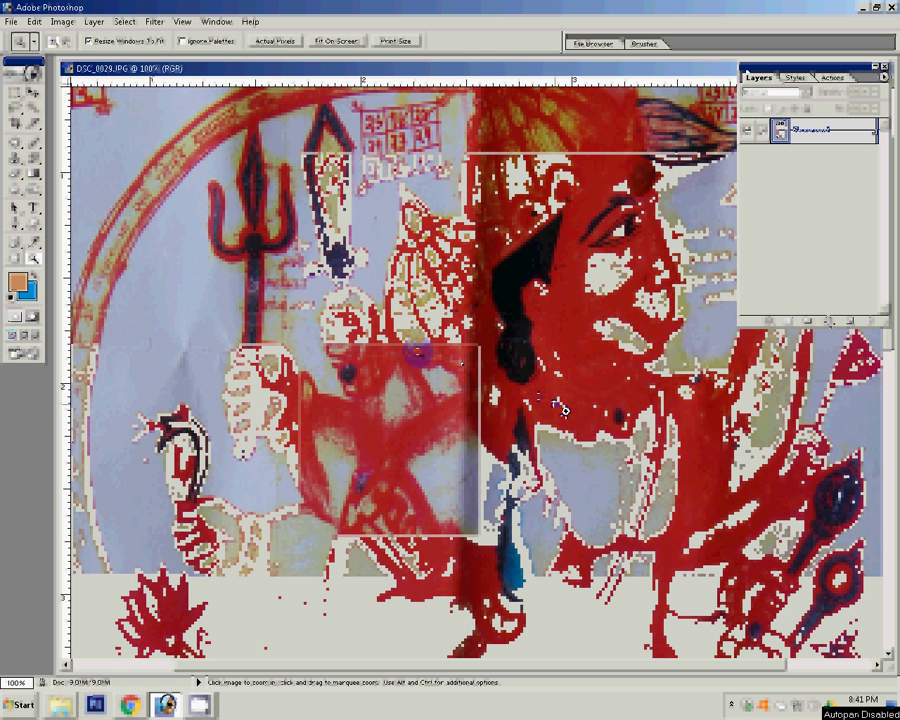
right_click(560, 408)
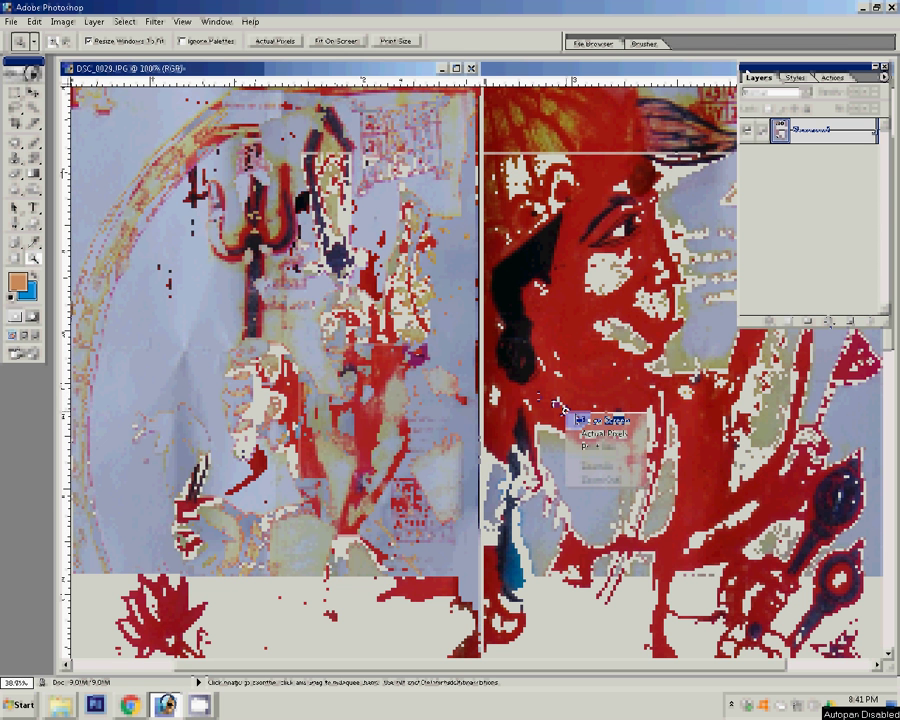
left_click(62, 21)
mouse_move(85, 56)
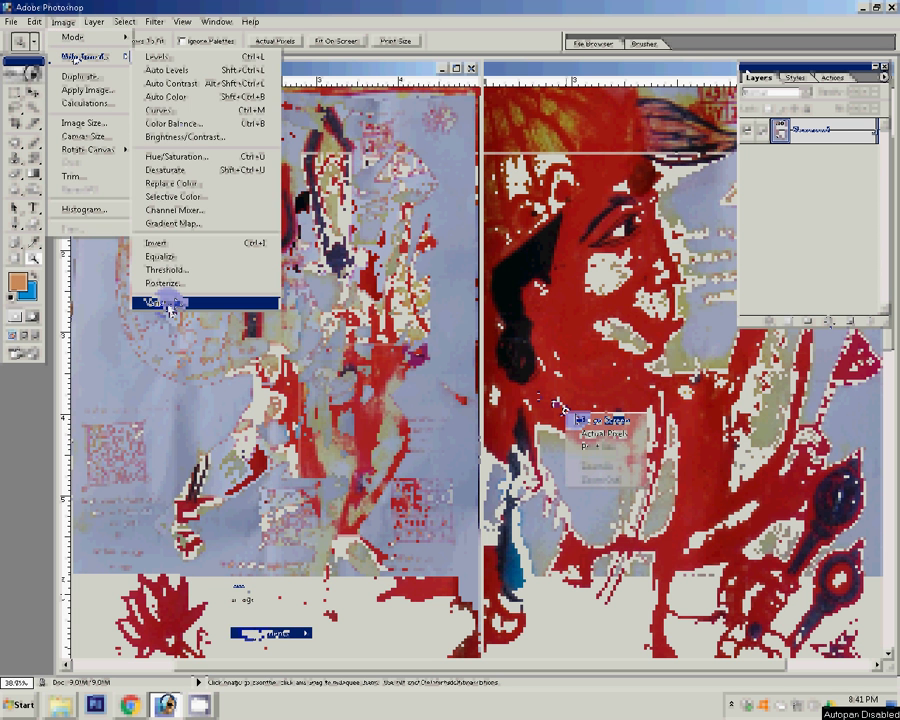
Preview the midtone colour Variations and cancel without applying any
left_click(170, 302)
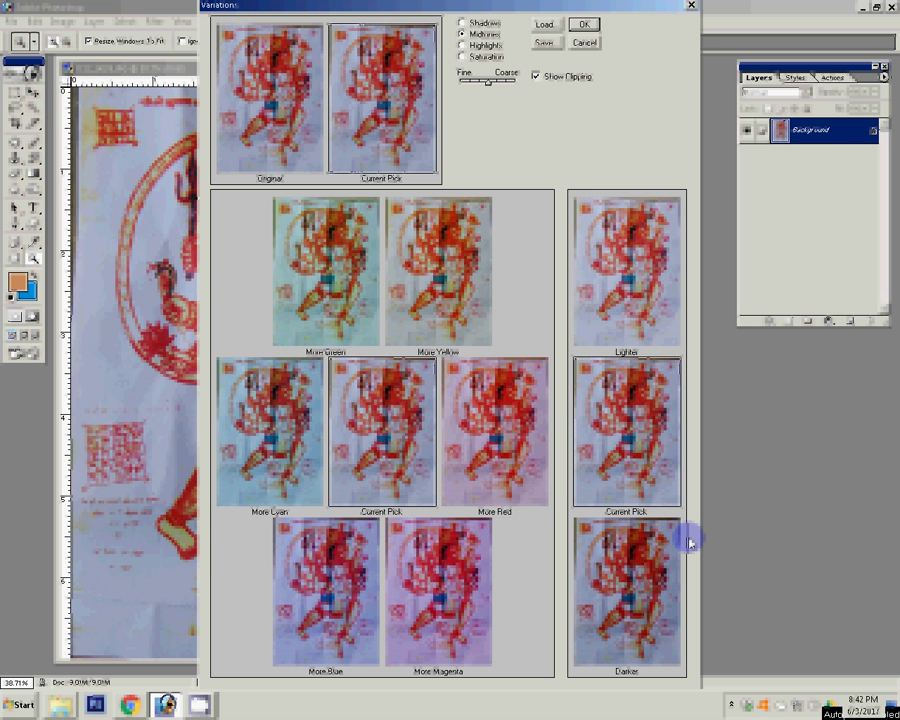
left_click(586, 41)
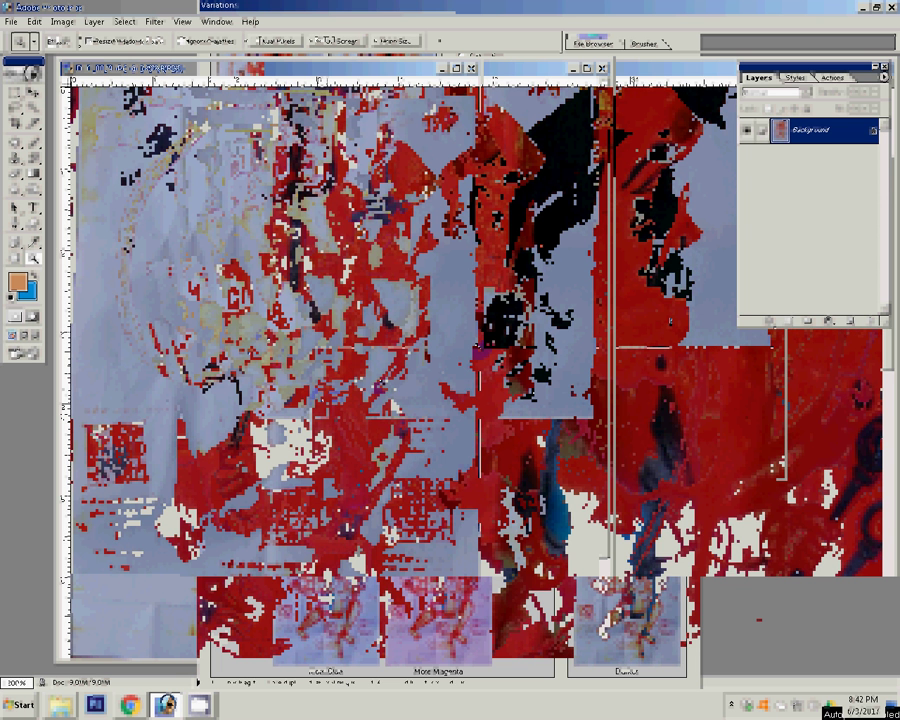
Set the Clone Stamp brush to size 30 and opacity 70%
key("s")
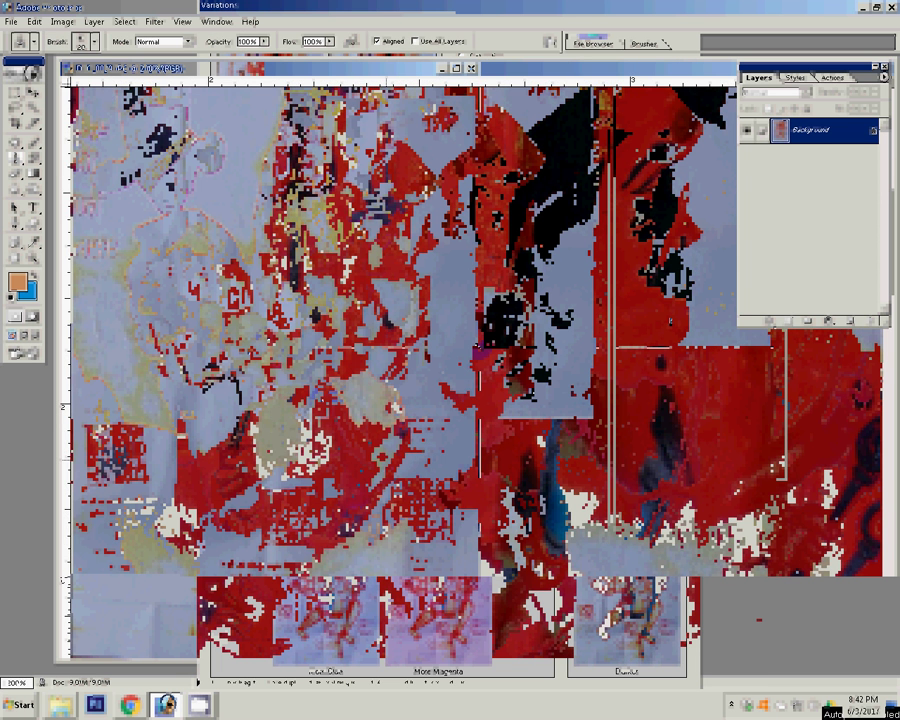
key("bracketright")
double_click(247, 41)
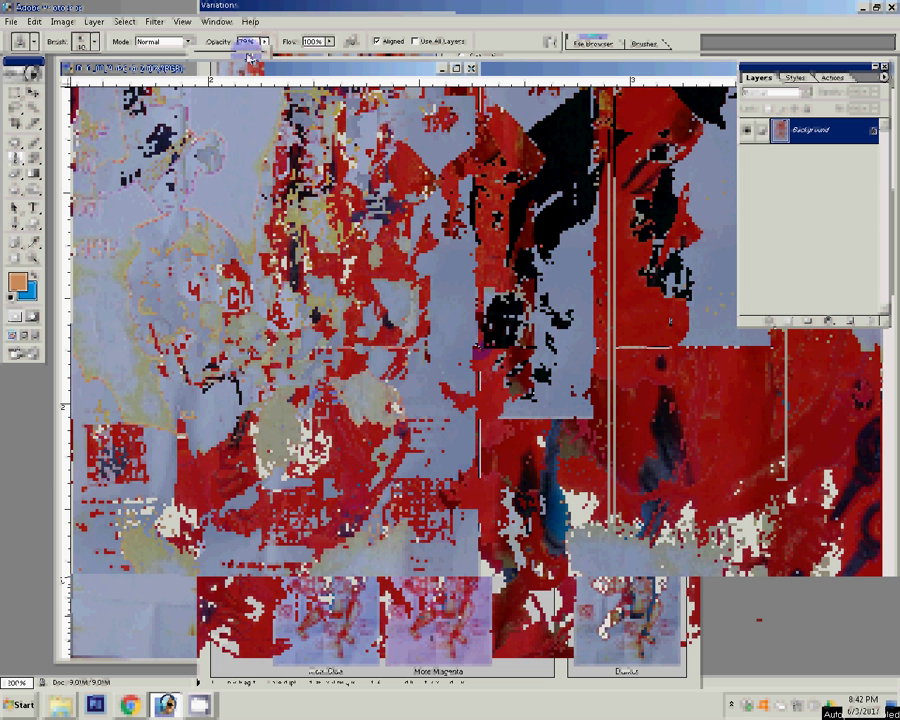
type("70")
key("Return")
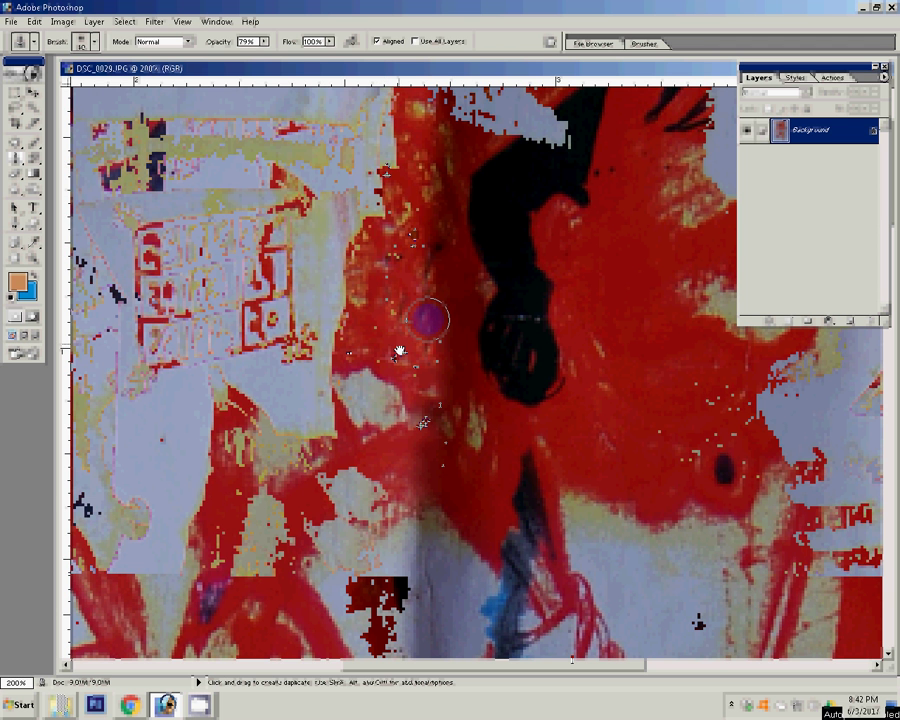
Pan to the face, try a 60 px History Brush, then sample the pale background colour
left_click_drag(371, 474, 346, 483)
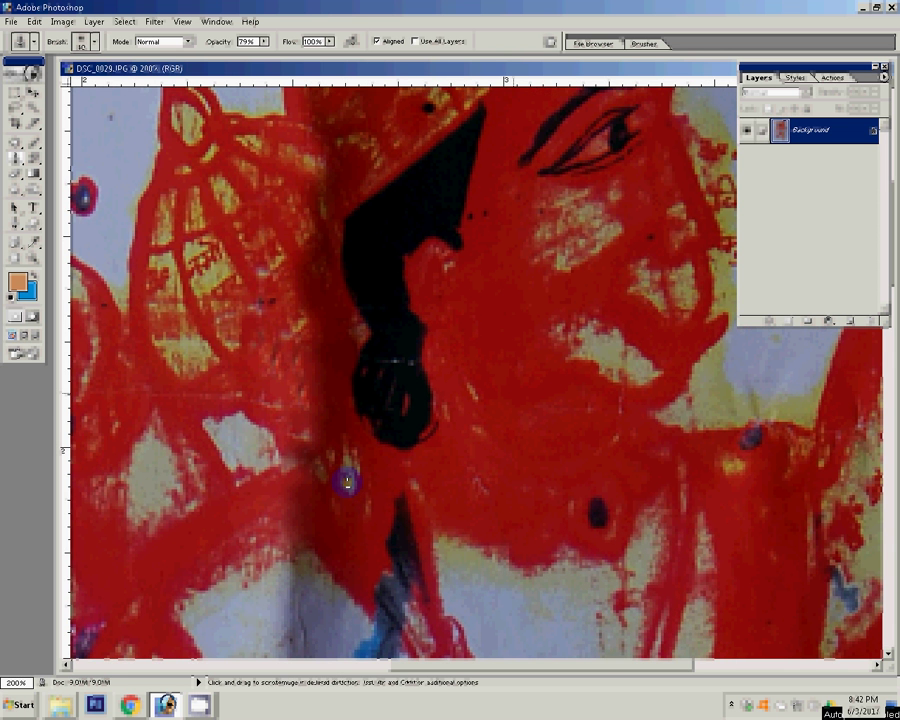
key("shift+s")
key("shift+s")
key("y")
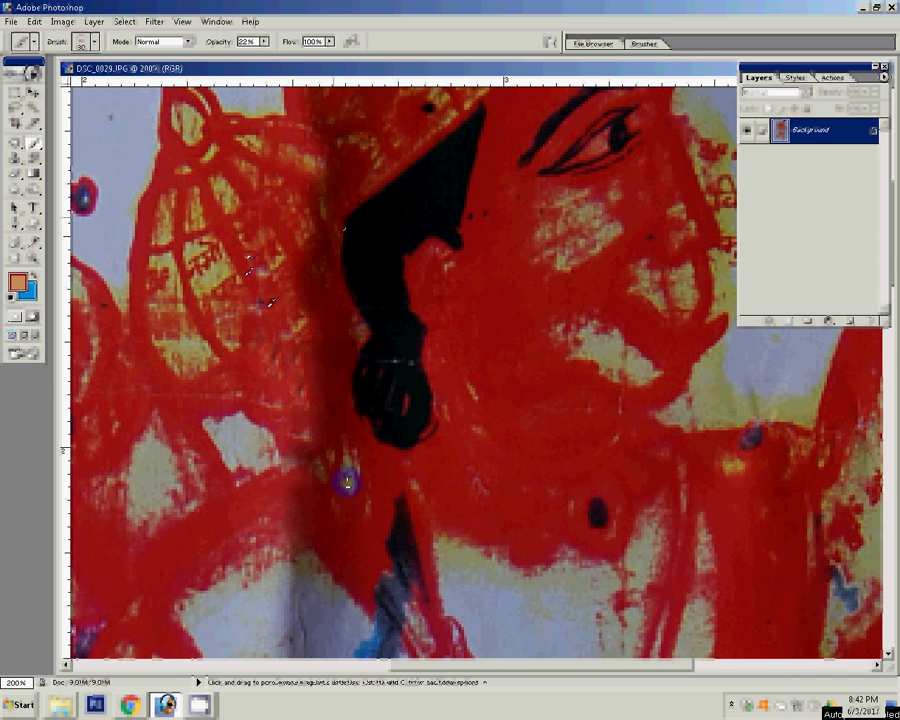
key("bracketright")
key("bracketright")
key("bracketright")
key("ctrl+z")
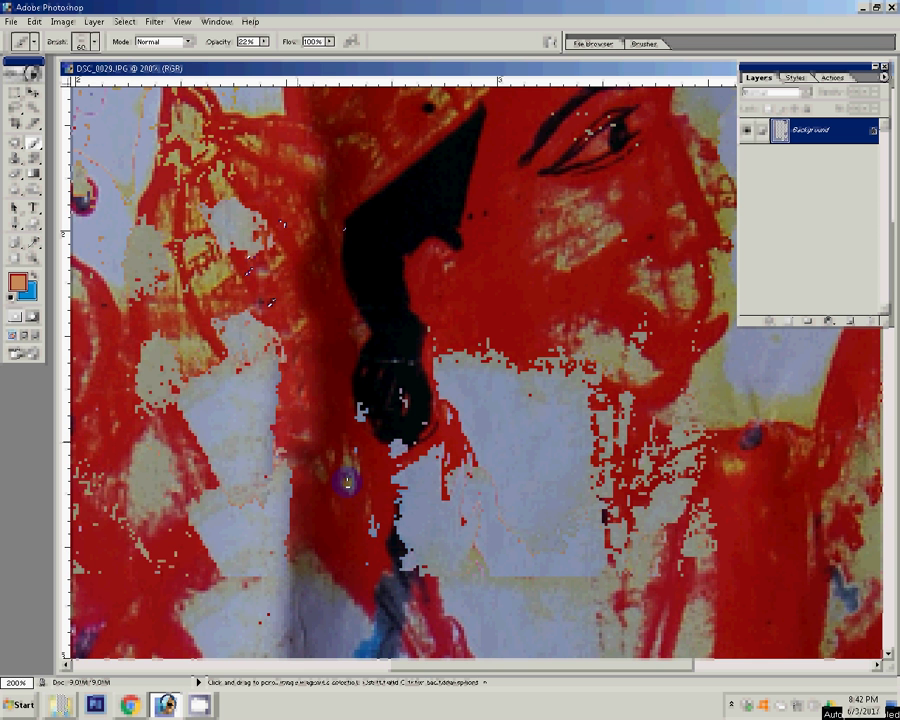
key("i")
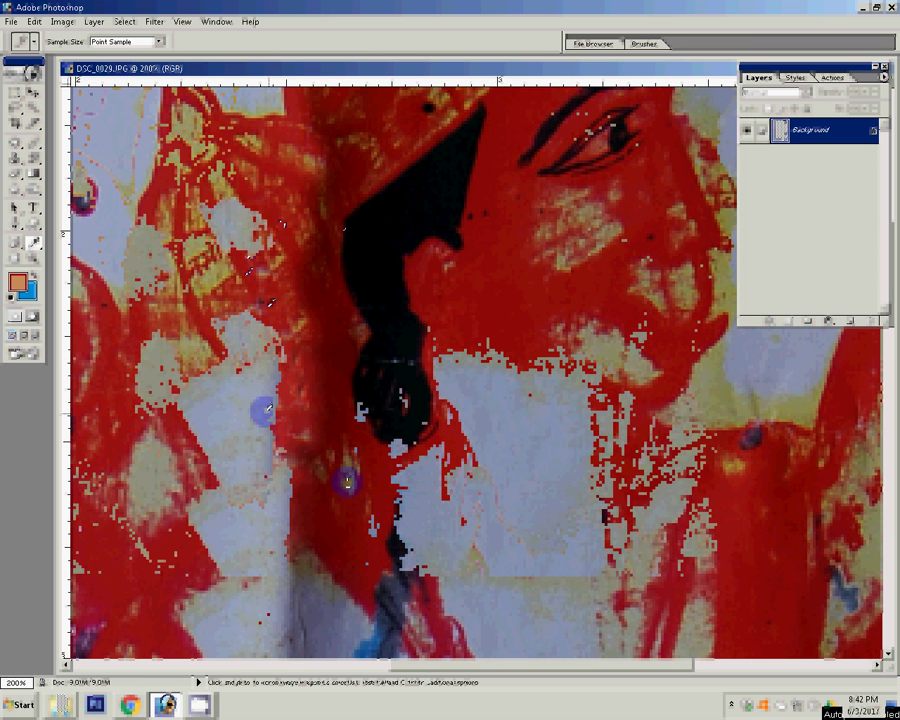
left_click(264, 411)
key("b")
scroll(264, 411, "down", 5)
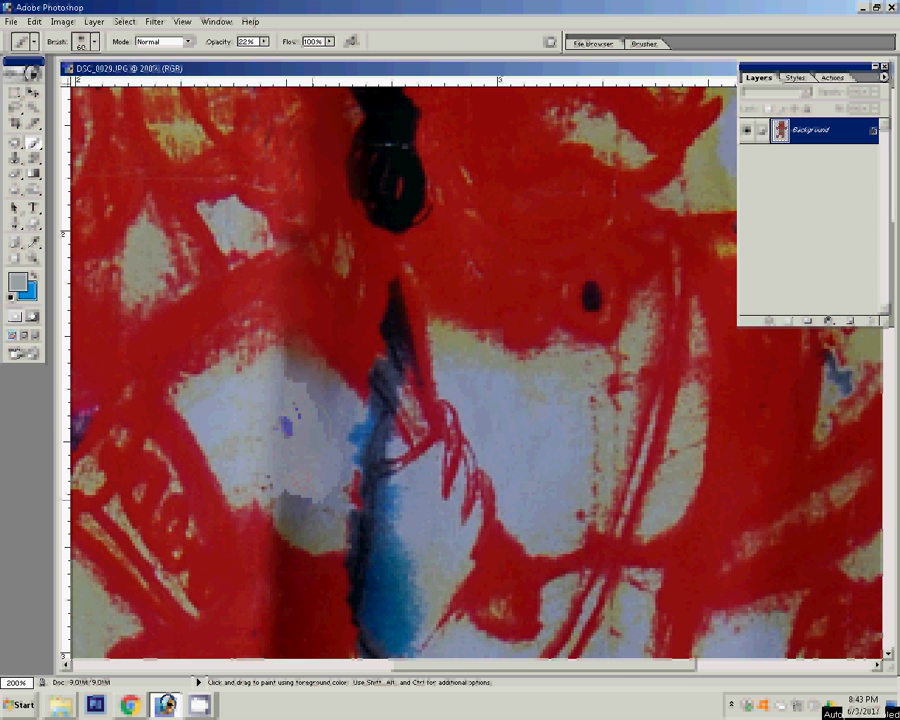
Paint background colour over the blue speck, undo a bad dab, resample and pan down
left_click_drag(292, 422, 275, 392)
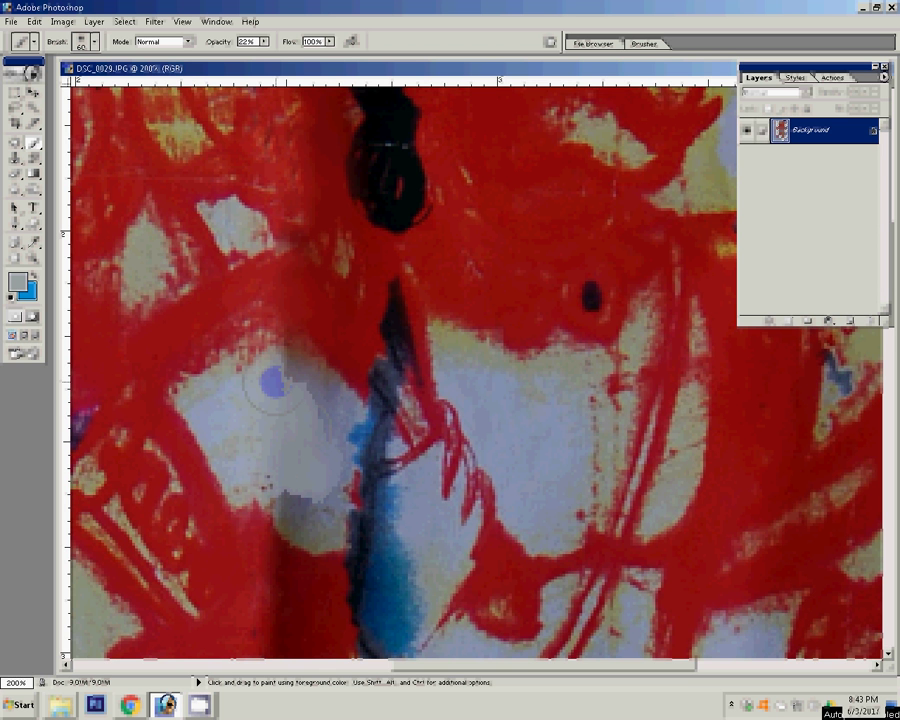
left_click(275, 382)
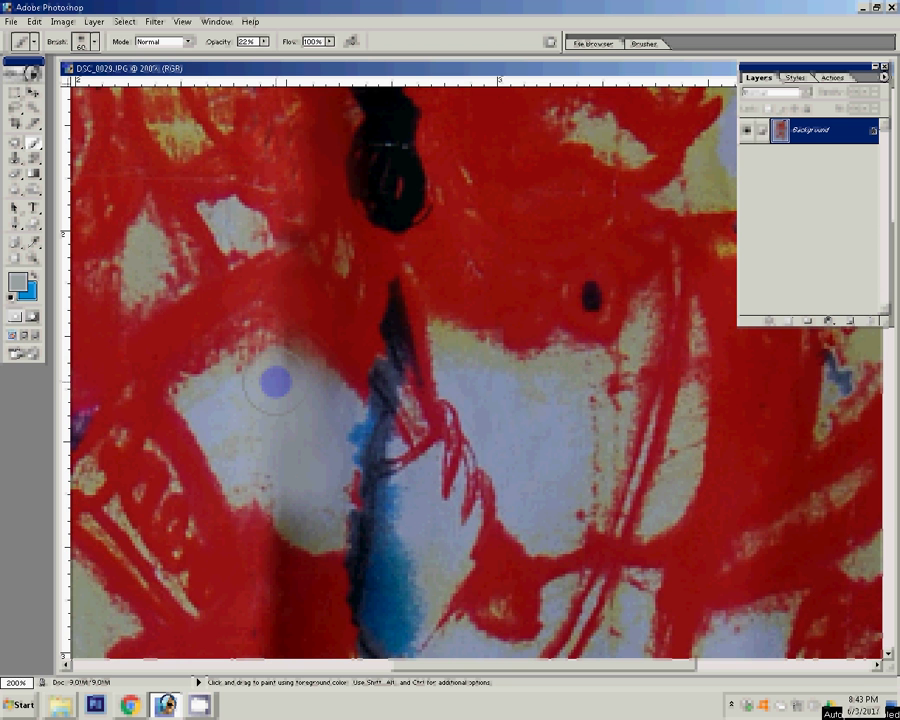
key("ctrl+z")
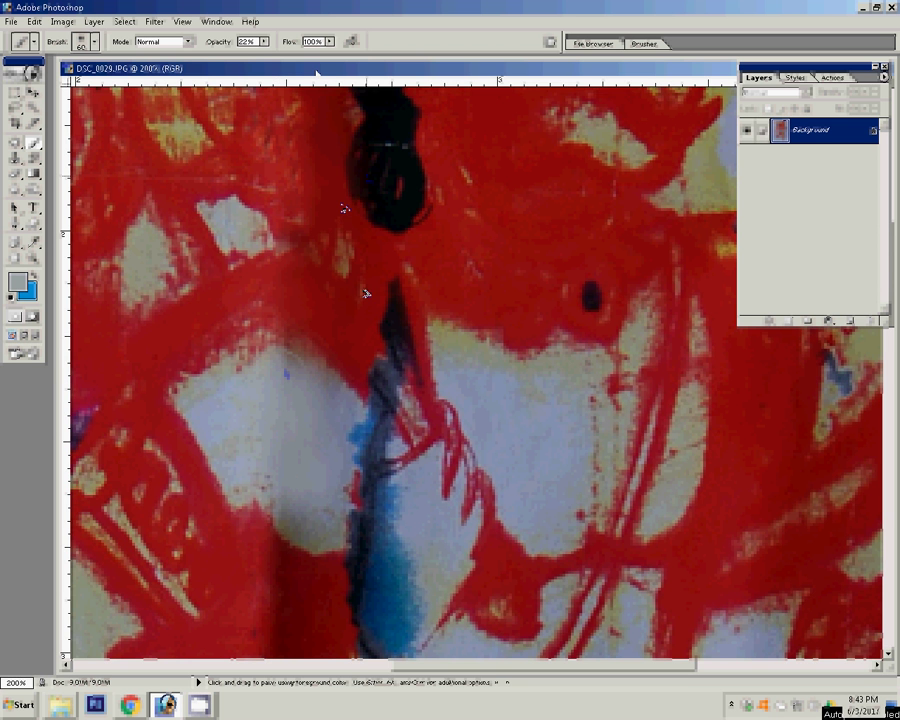
key("i")
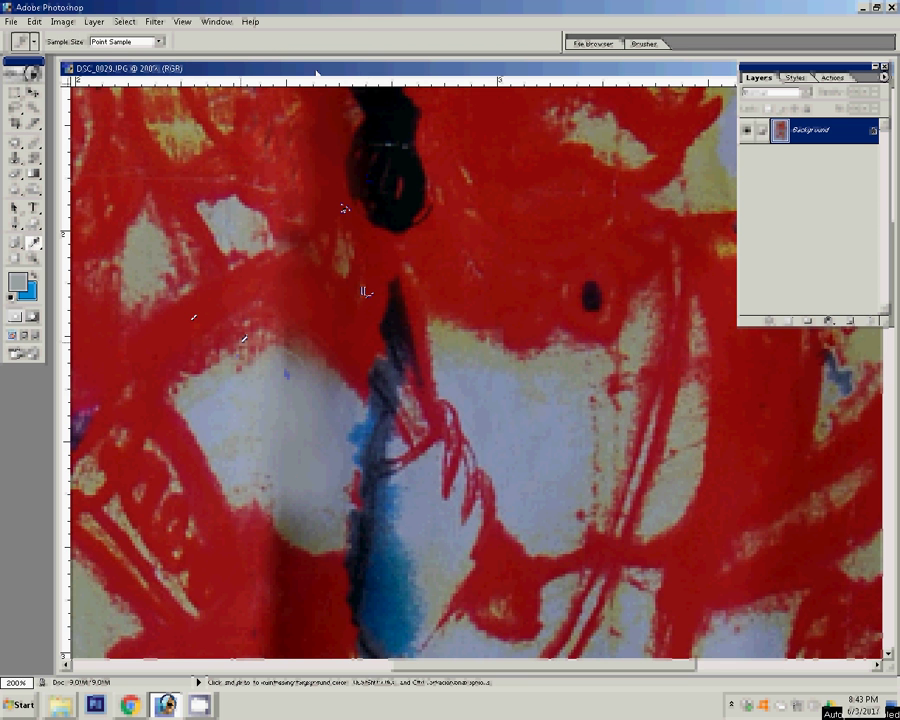
key("b")
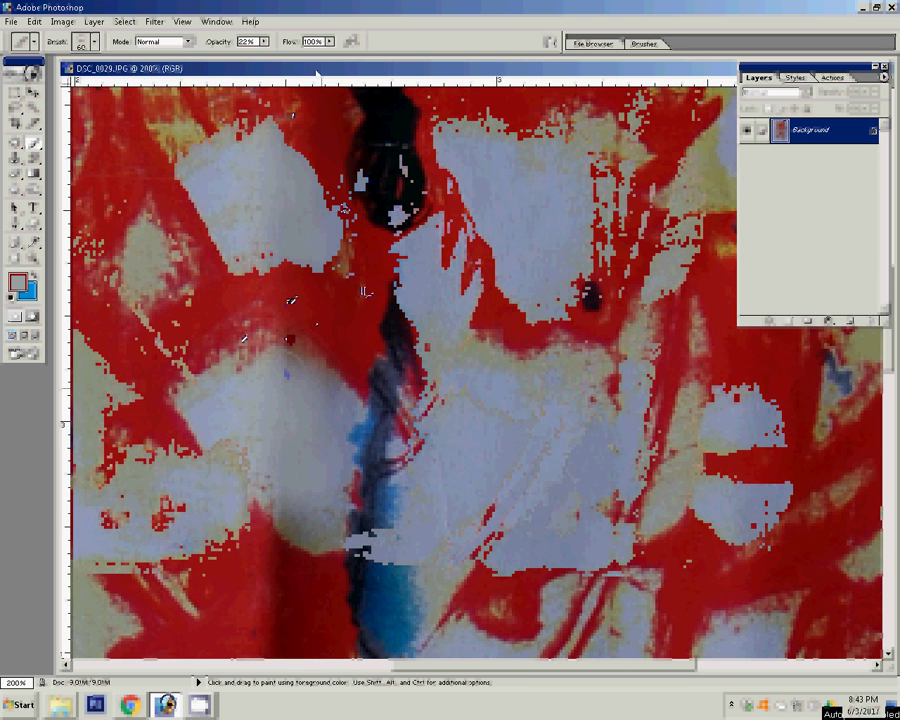
left_click_drag(282, 570, 282, 372)
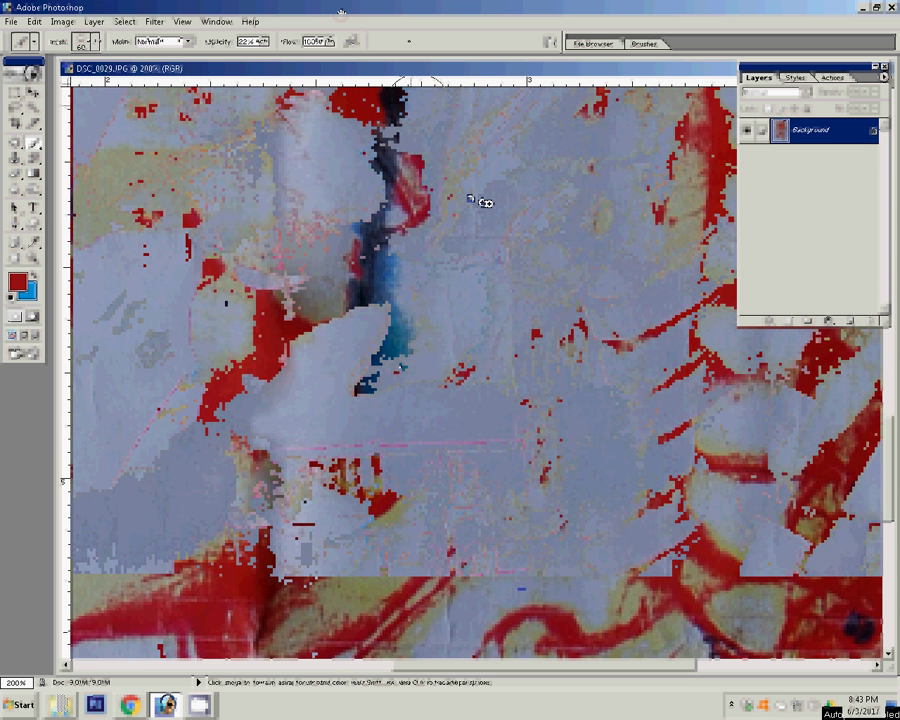
Fit the image on screen, then zoom back in on it
key("z")
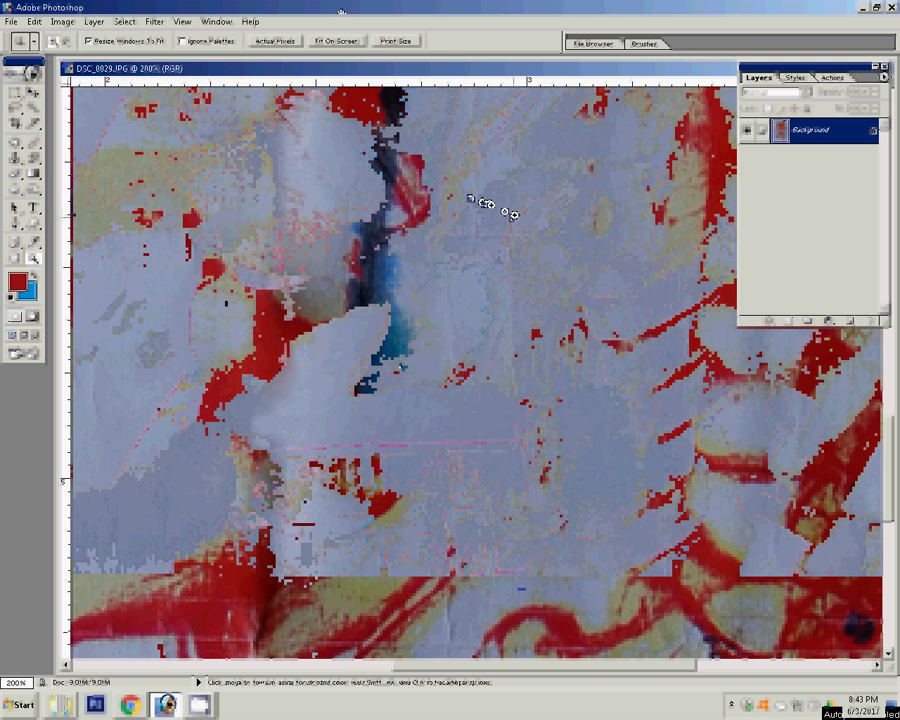
left_click(336, 41)
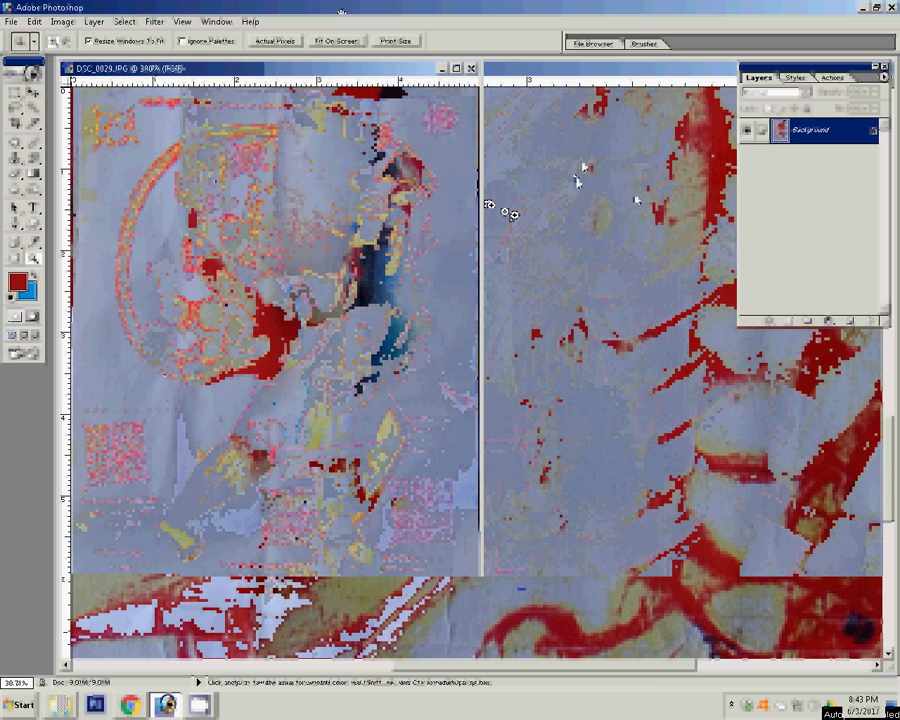
key("s")
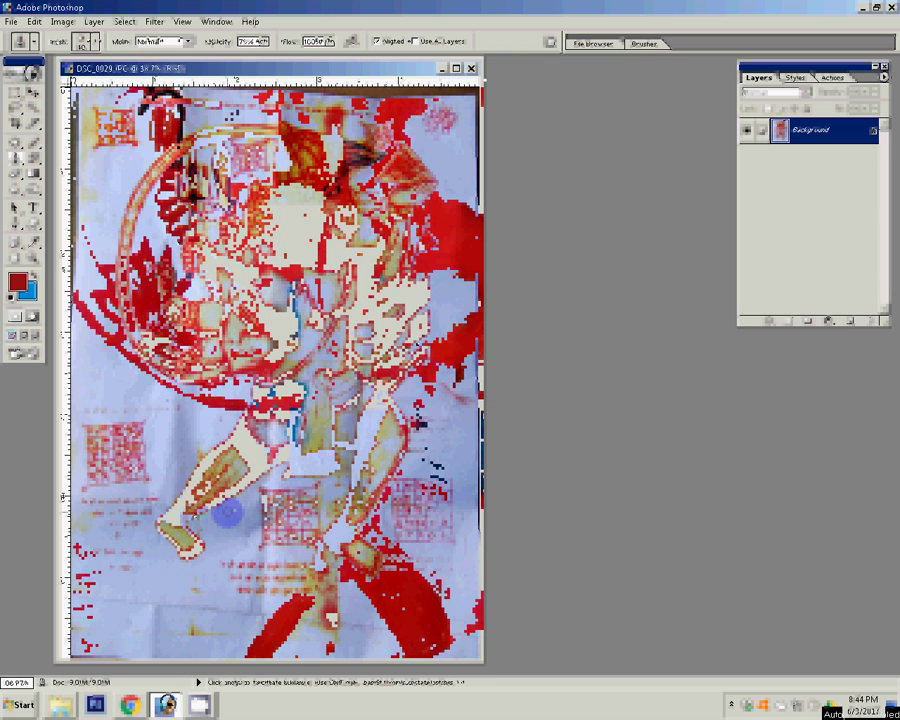
key("z")
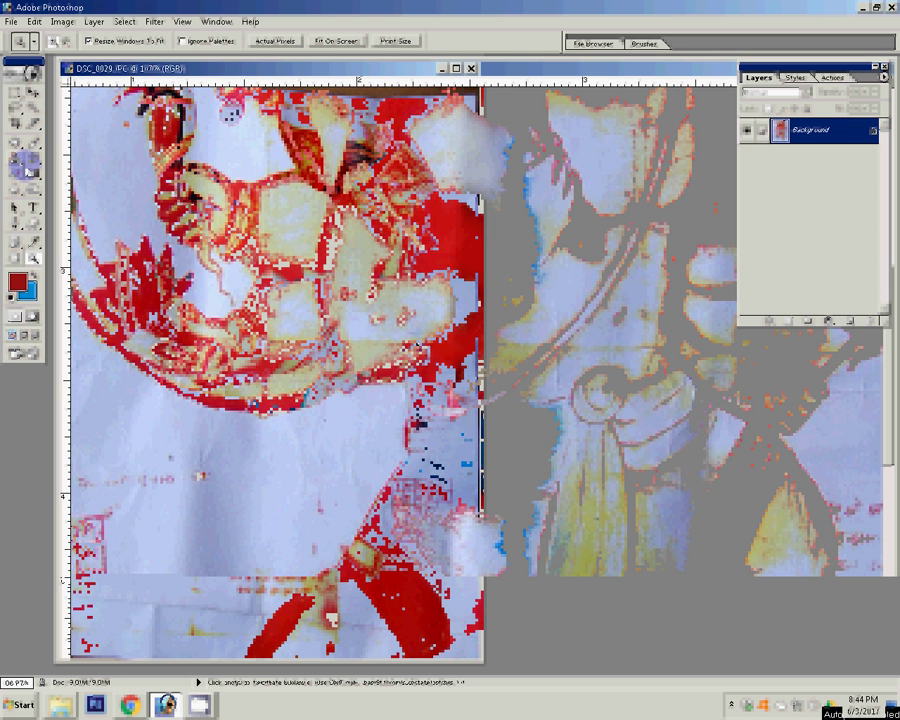
left_click(16, 229)
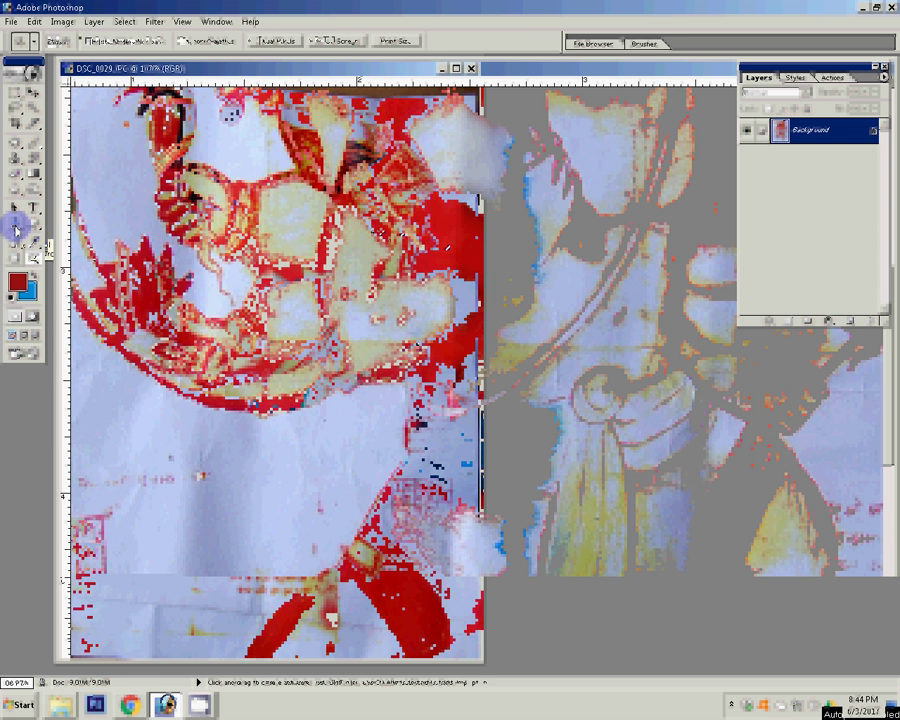
Set the Brush tool opacity to 33%
key("b")
left_click(245, 41)
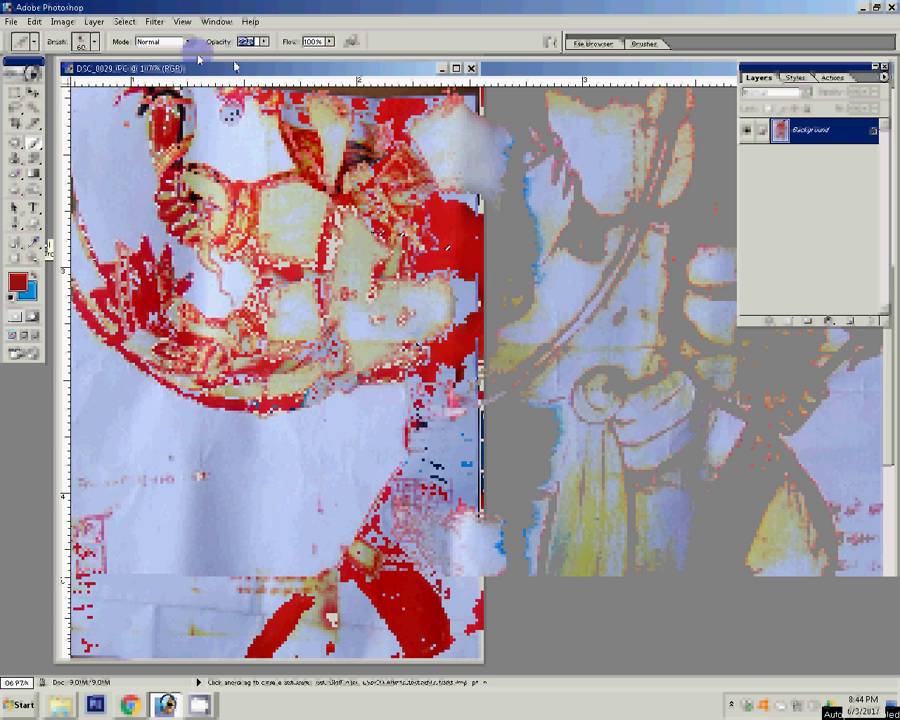
type("33")
key("Return")
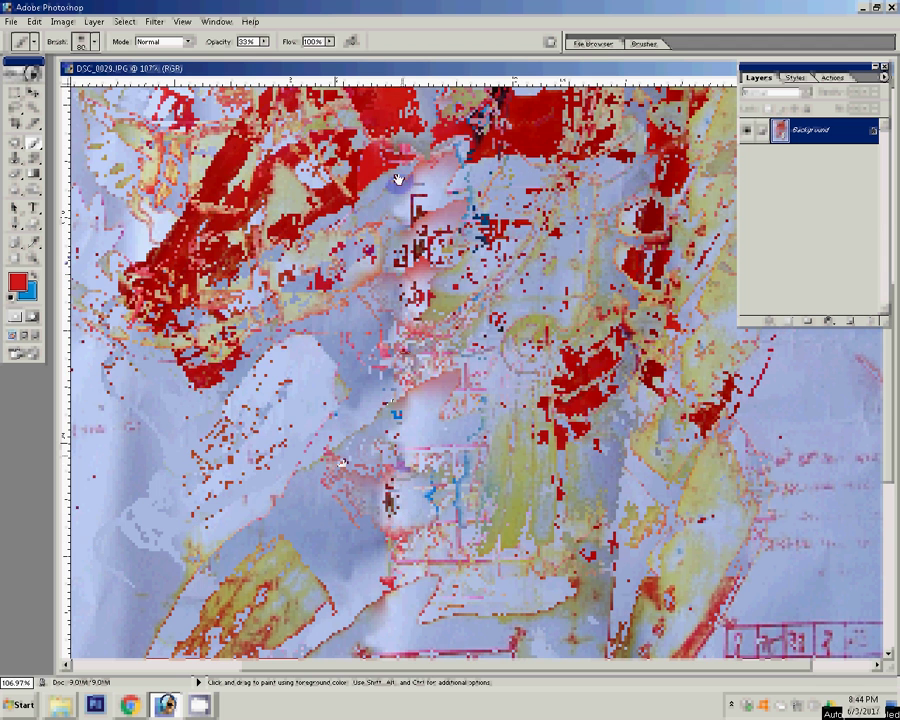
Patch the crease below the mantra text with nearby clean paper
key("j")
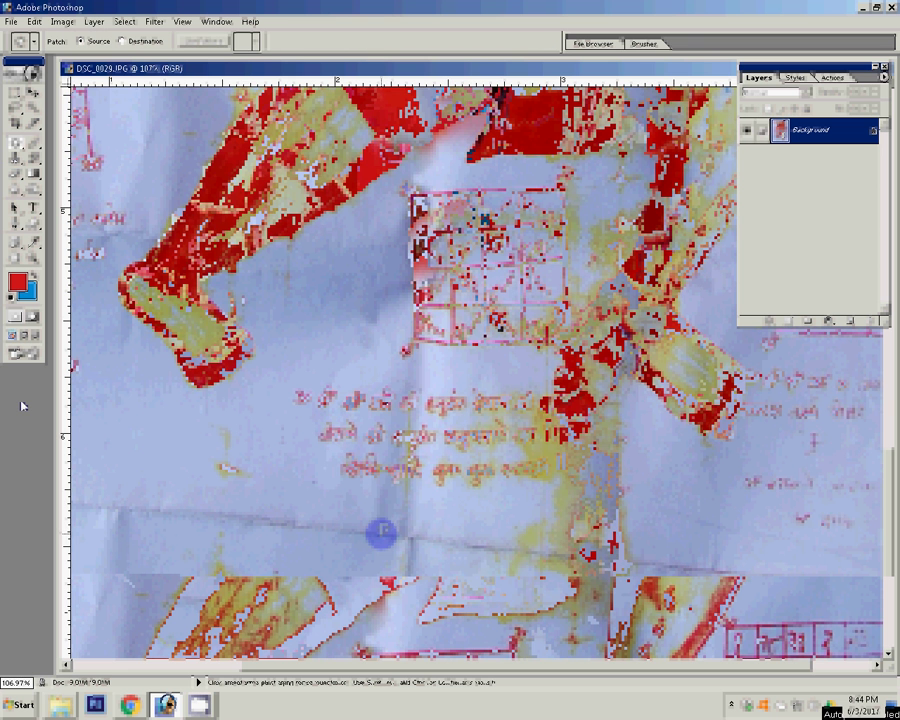
left_click_drag(380, 533, 338, 527)
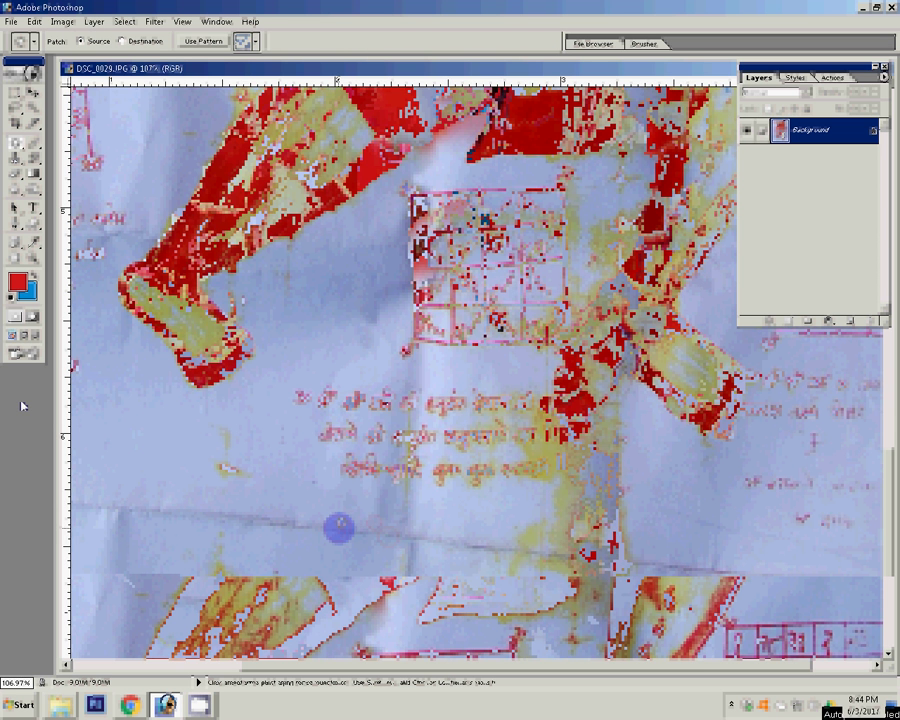
left_click(195, 512)
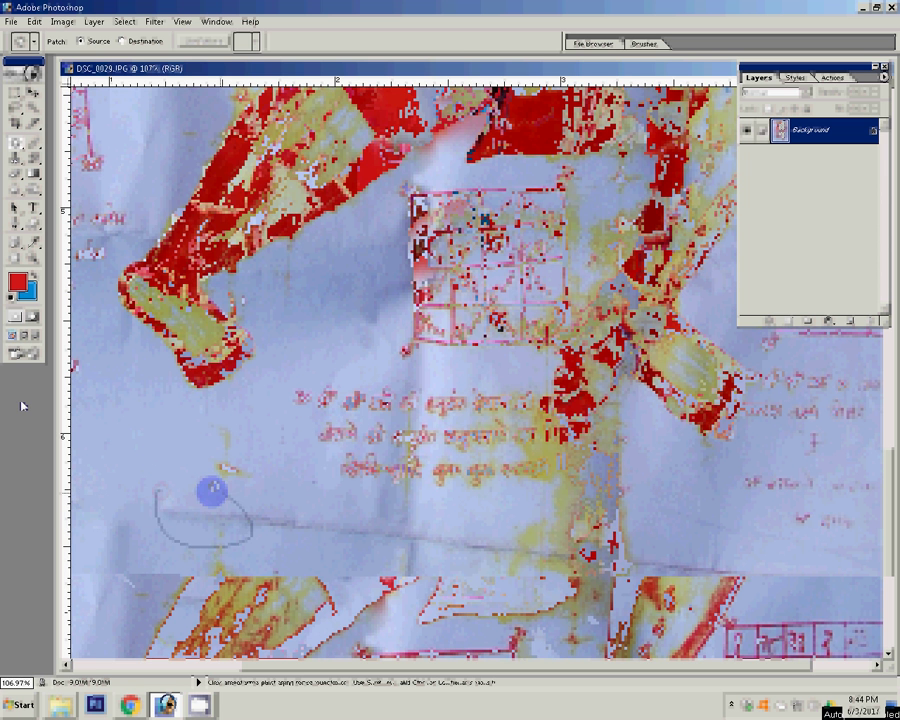
left_click_drag(160, 480, 160, 459)
left_click_drag(230, 506, 313, 540)
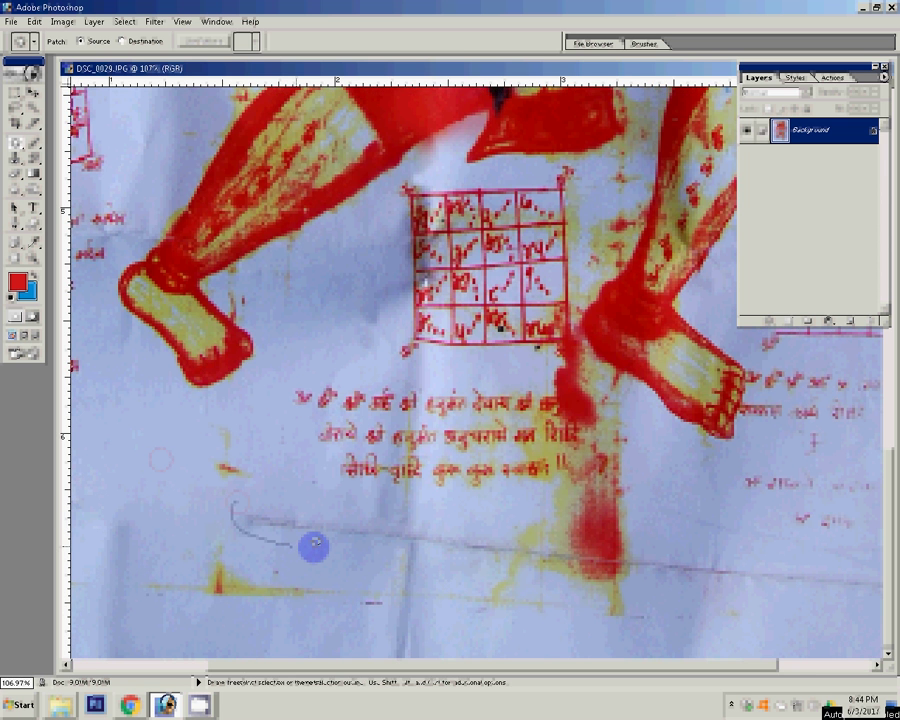
Outline further crease blemishes, dismiss the no-pixels warning, and return to the Brush
mouse_move(265, 503)
left_mouse_down()
mouse_move(281, 525)
mouse_move(393, 527)
mouse_move(378, 508)
left_mouse_up()
key("Return")
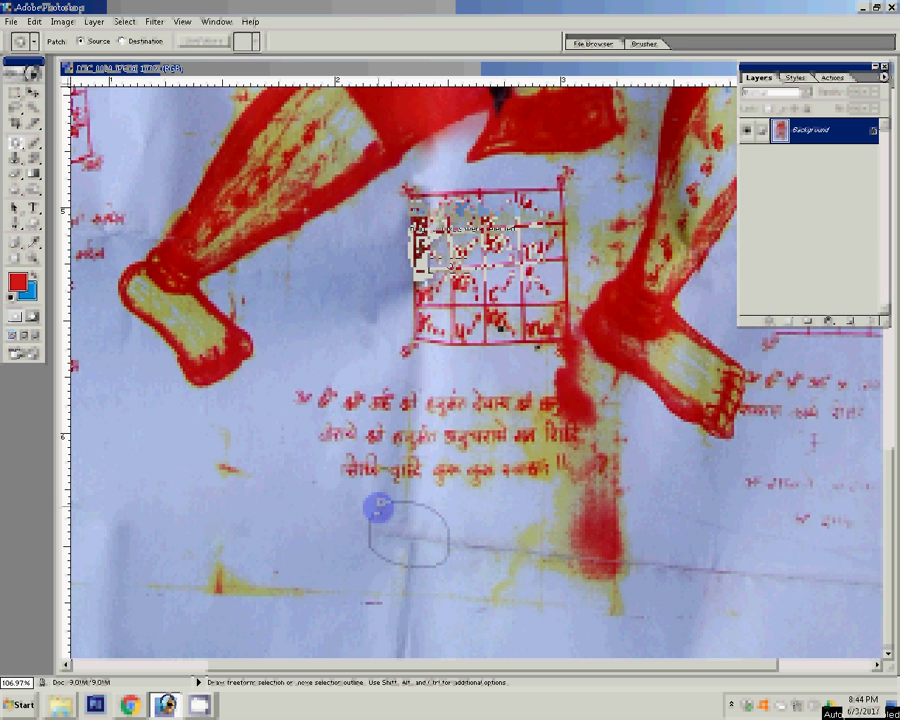
left_click(381, 567)
mouse_move(381, 567)
left_mouse_down()
mouse_move(357, 507)
mouse_move(435, 556)
mouse_move(140, 321)
left_mouse_up()
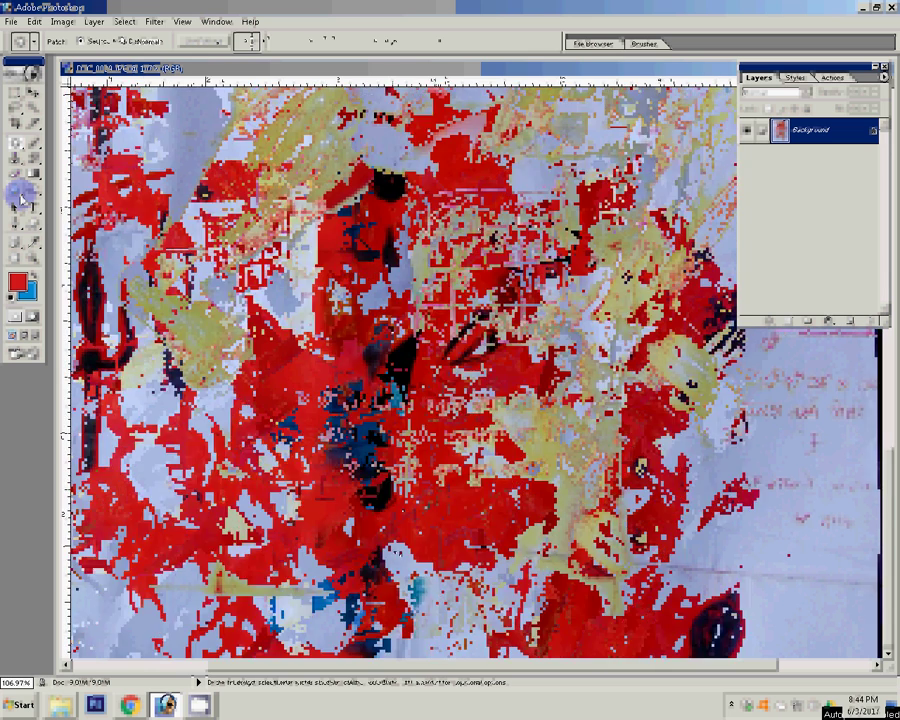
left_click(15, 157)
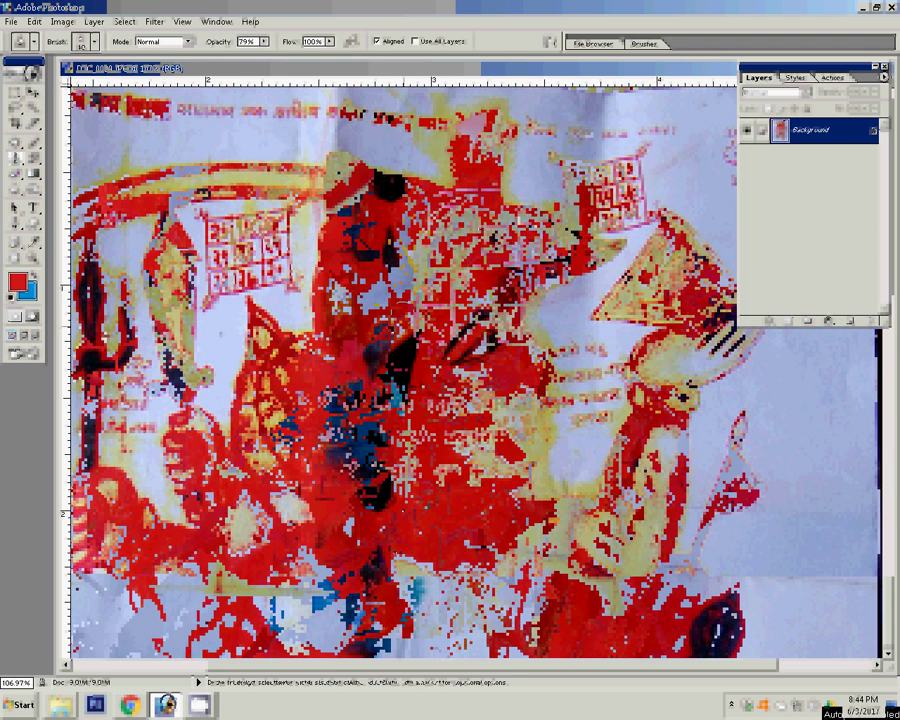
key("i")
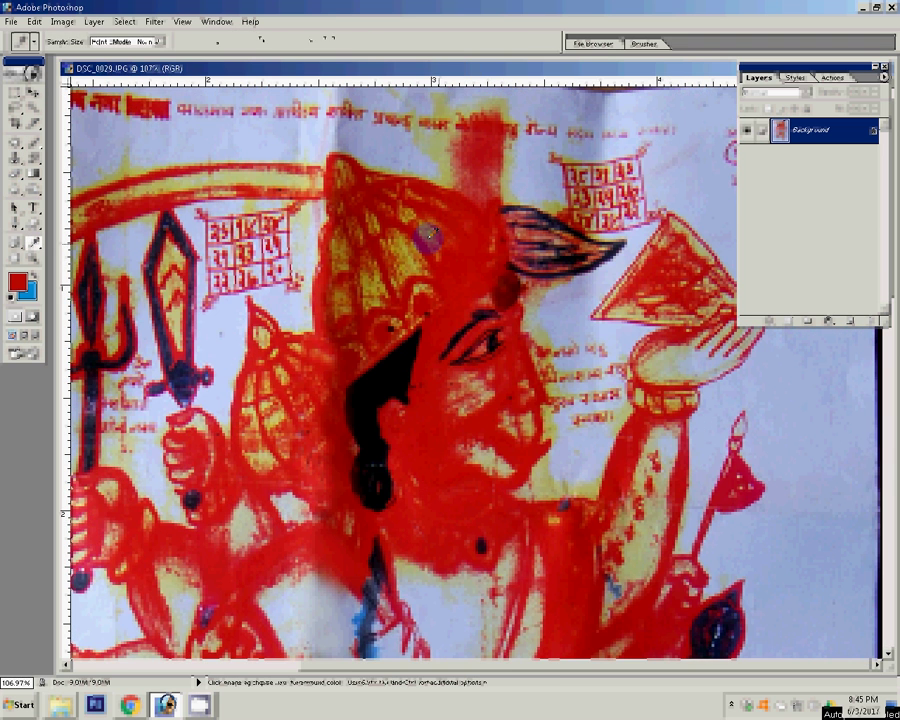
key("b")
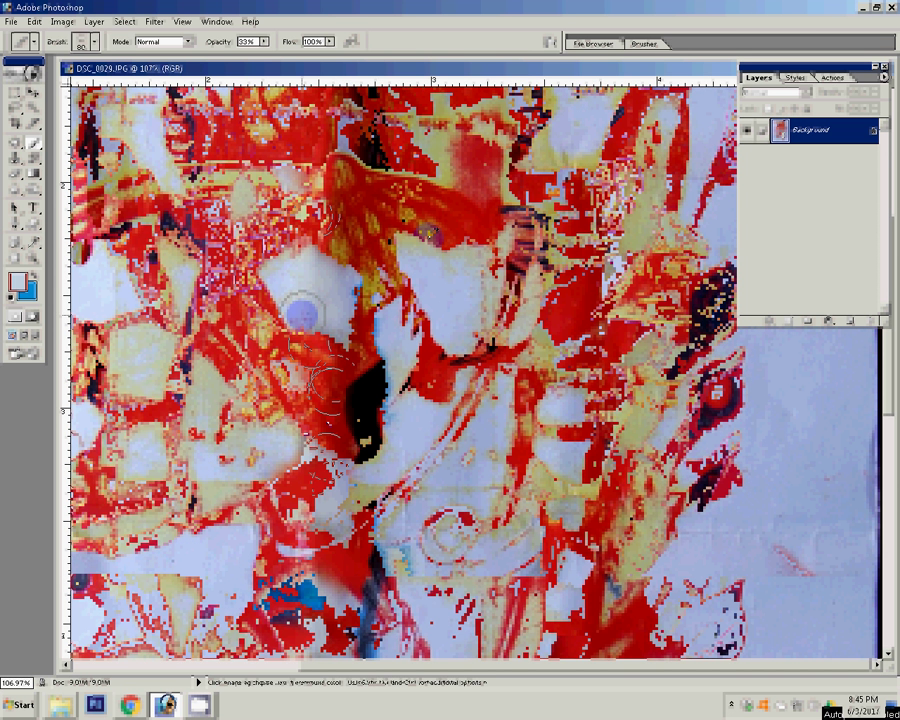
Paint light blue around the deity's face with a 50 px brush
left_click(302, 313, "alt")
key("bracketleft")
key("bracketleft")
key("bracketleft")
left_click(318, 324)
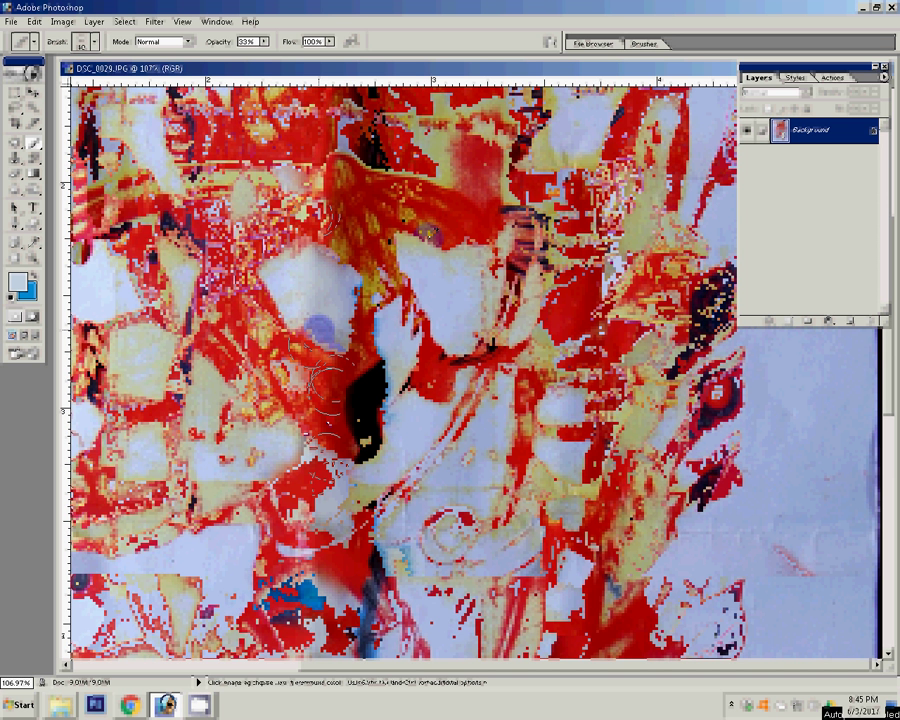
mouse_move(321, 330)
left_mouse_down()
mouse_move(303, 315)
mouse_move(312, 438)
left_mouse_up()
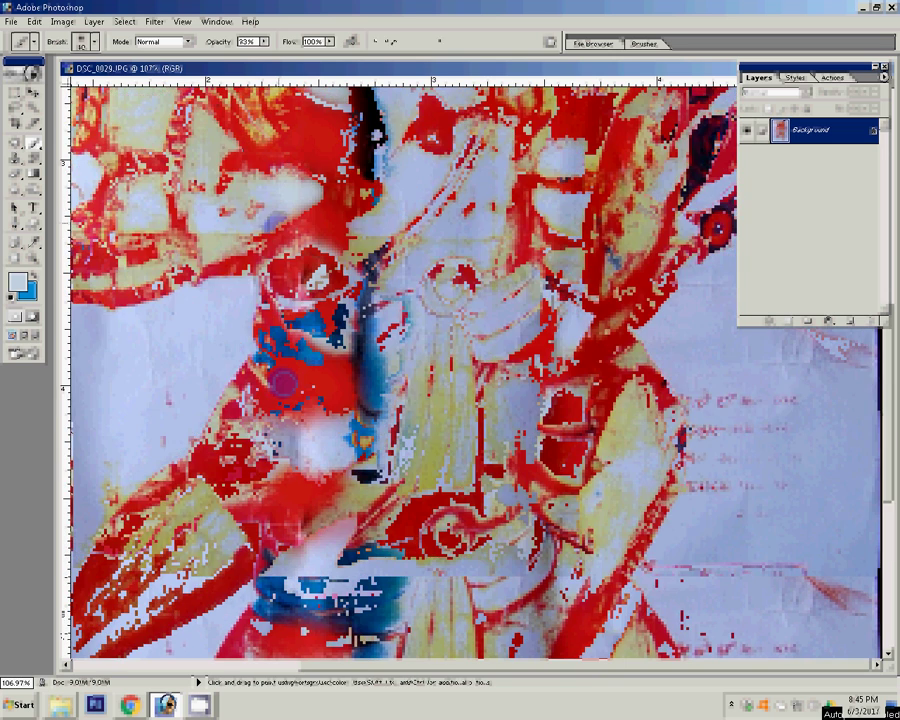
key("s")
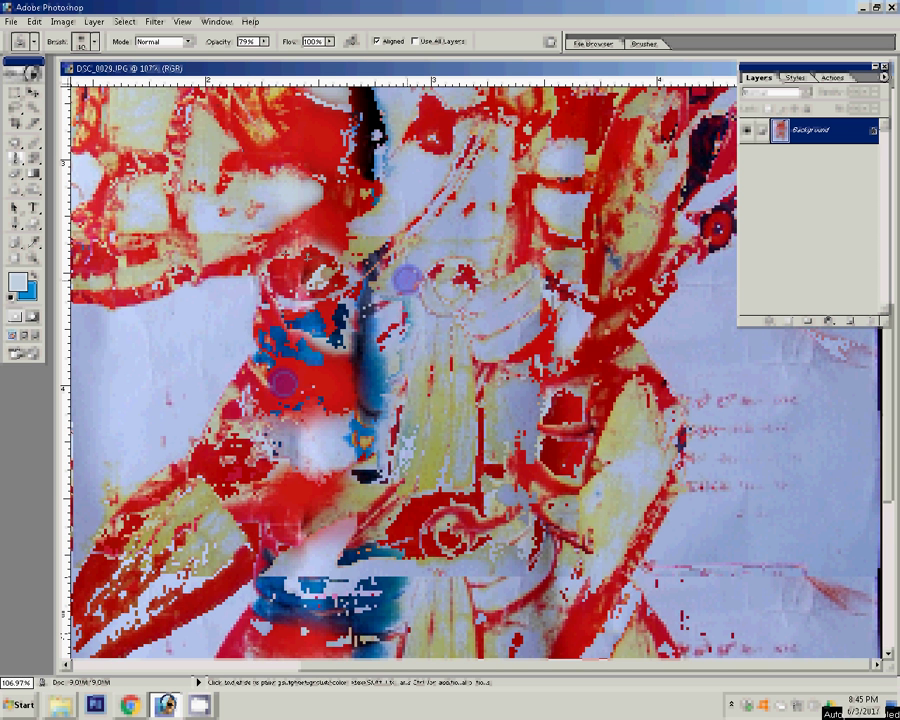
Clone clean paper over the blemishes beside the halo and near the text line
left_click(607, 262)
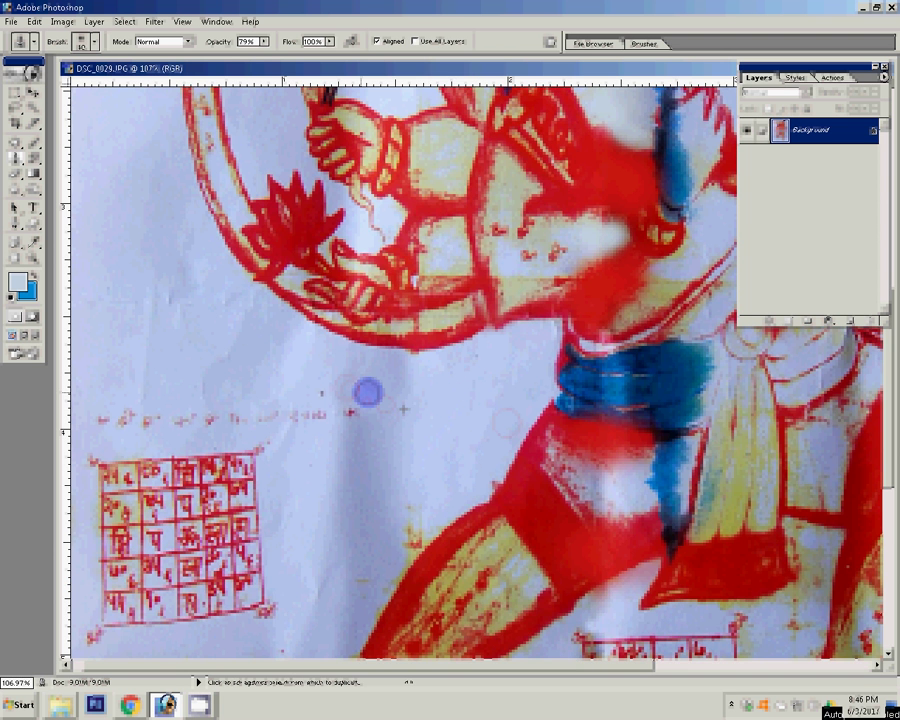
left_click(367, 392)
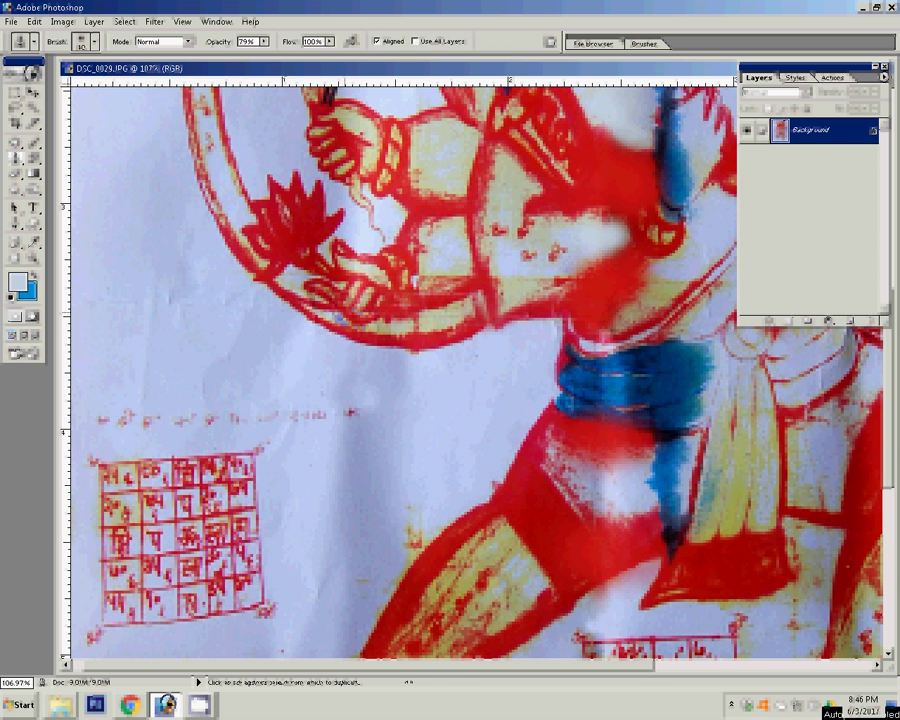
key("z")
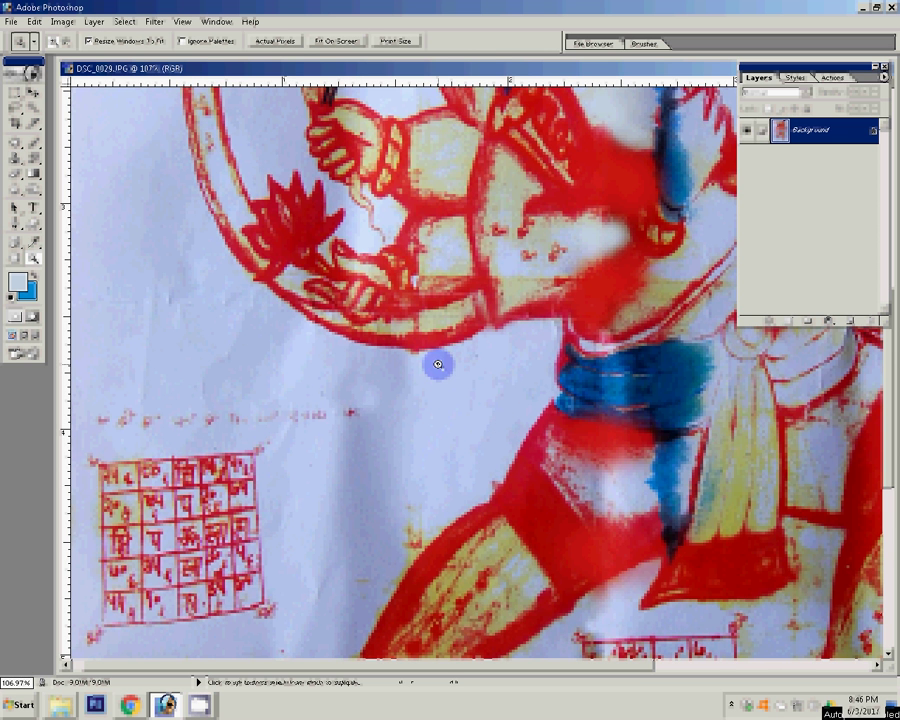
Fit the image on screen and patch a first blemish toward cleaner paper
key("ctrl+0")
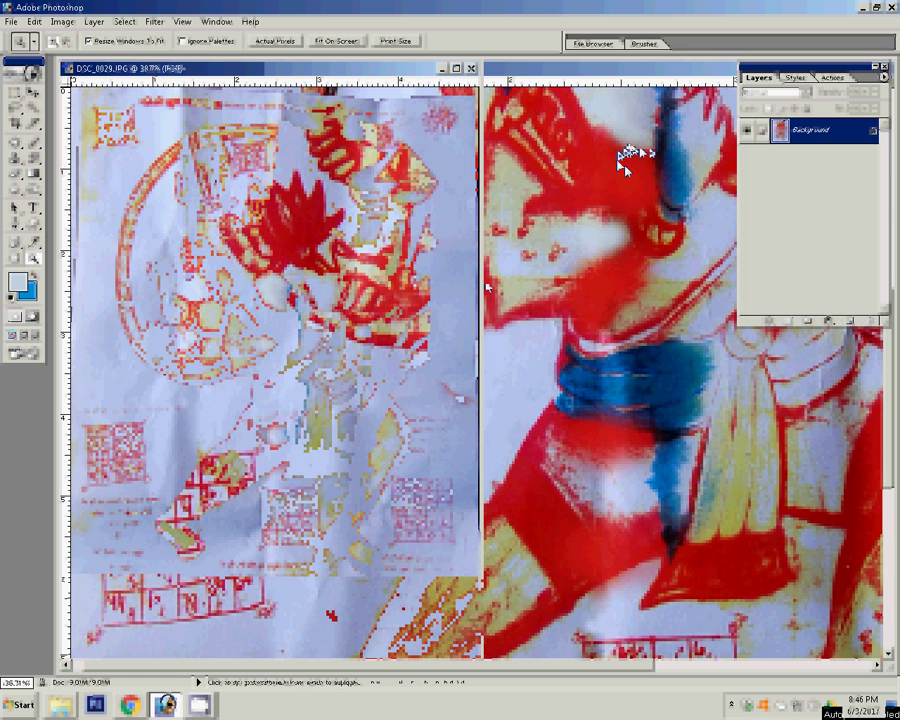
left_click(72, 578, "alt")
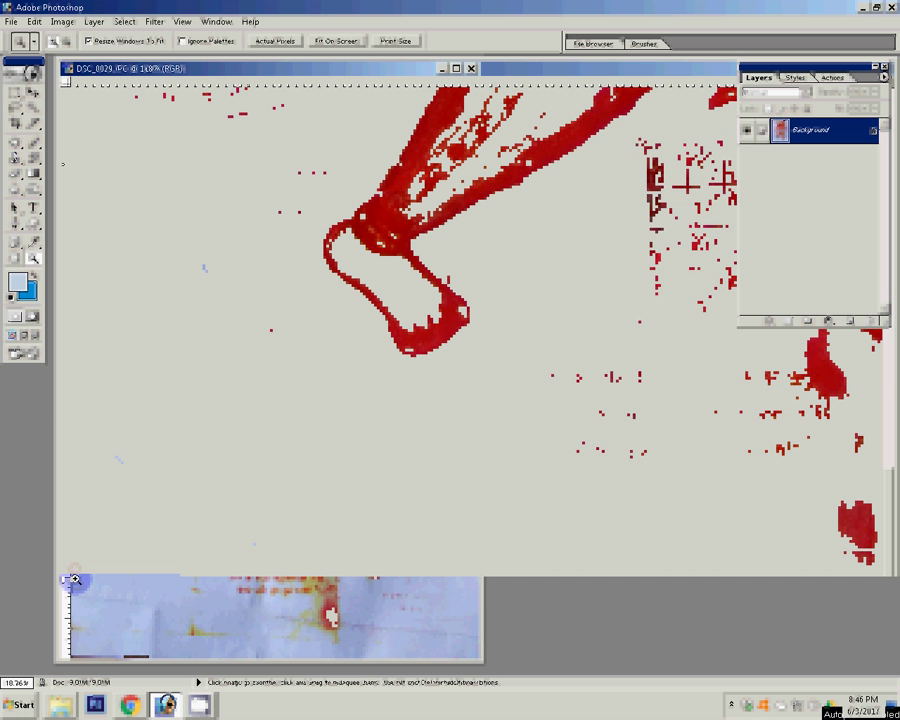
key("h")
key("j")
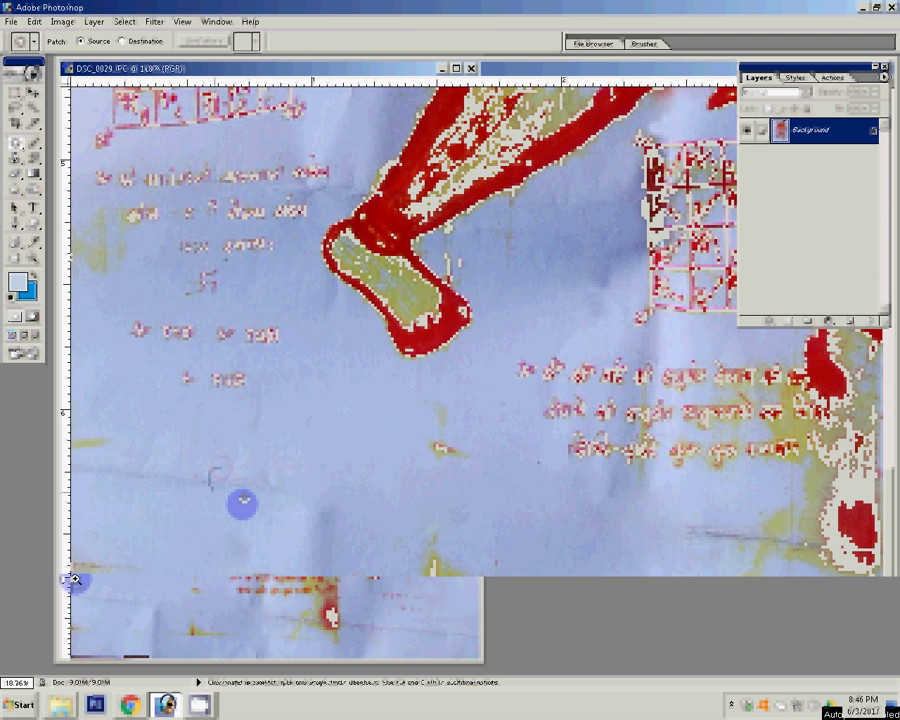
mouse_move(178, 462)
left_mouse_down()
mouse_move(226, 502)
mouse_move(153, 473)
mouse_move(122, 475)
left_mouse_up()
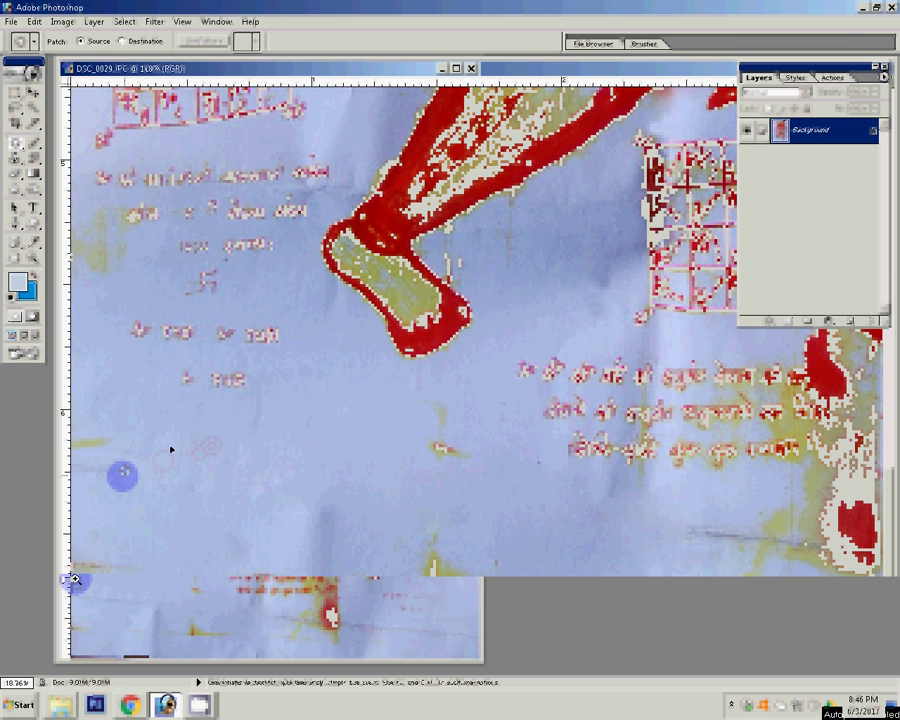
mouse_move(122, 475)
left_mouse_down()
mouse_move(425, 445)
mouse_move(362, 456)
left_mouse_up()
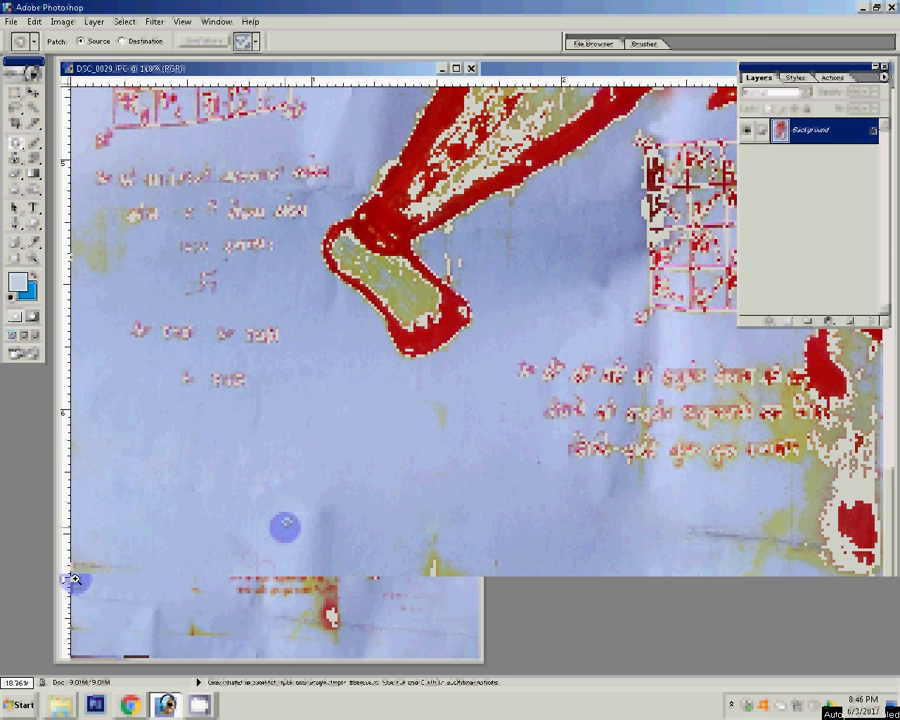
Patch the red-yellow spike below the text with clean paper and outline another stain
mouse_move(120, 462)
left_mouse_down()
mouse_move(112, 465)
mouse_move(429, 377)
left_mouse_up()
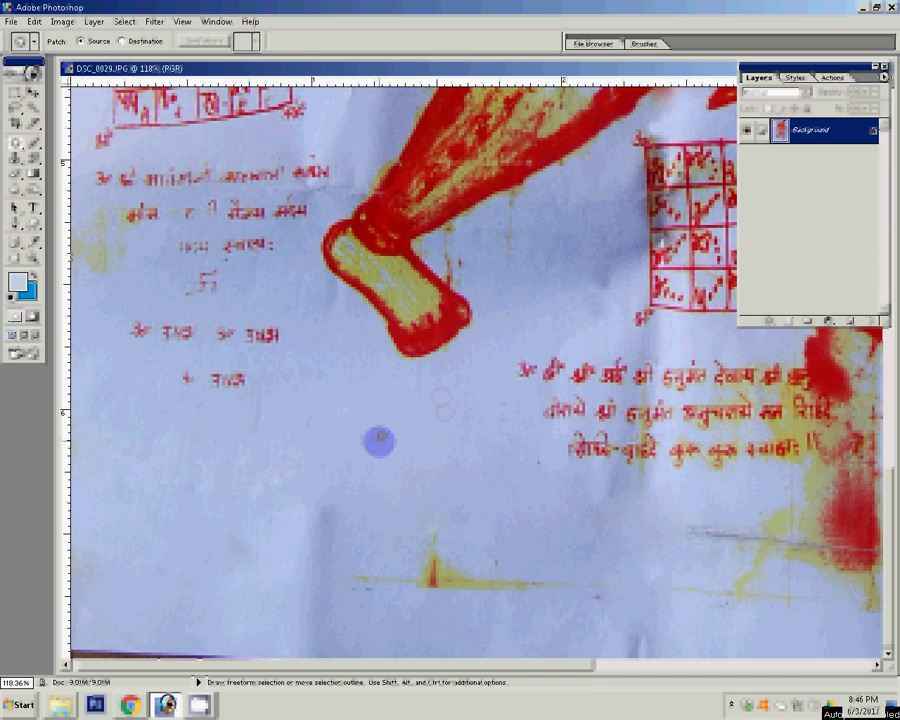
left_click_drag(415, 572, 235, 577)
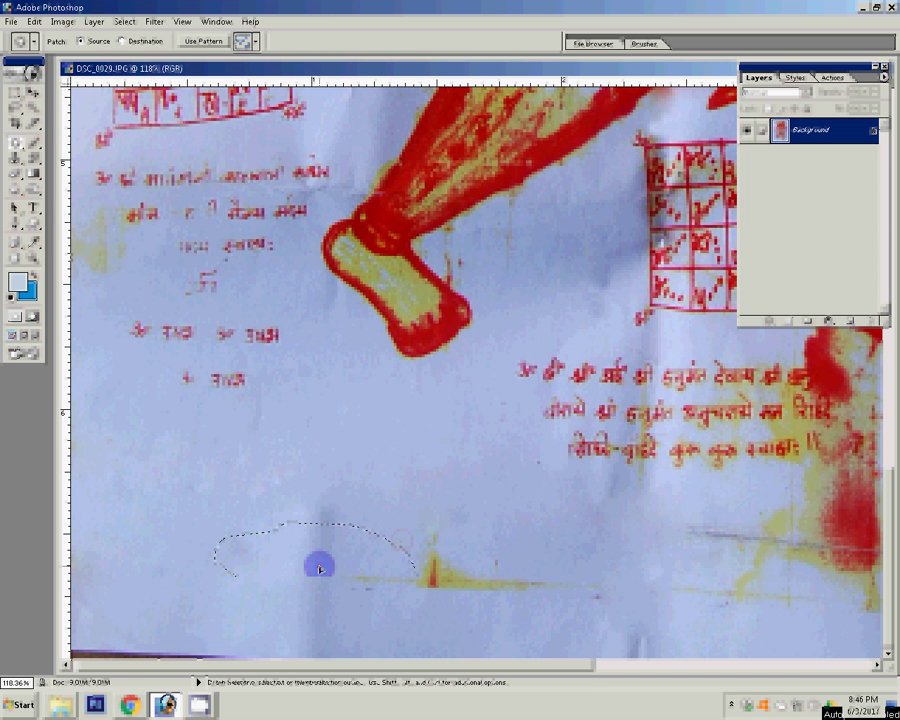
left_click_drag(320, 569, 355, 529)
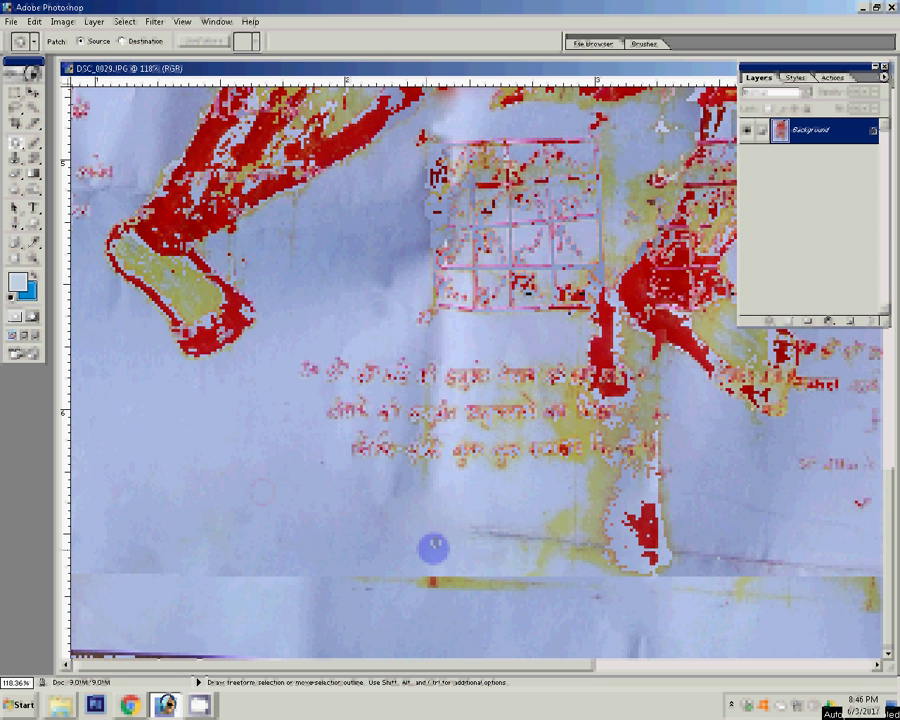
mouse_move(470, 522)
left_mouse_down()
mouse_move(524, 523)
mouse_move(338, 514)
left_mouse_up()
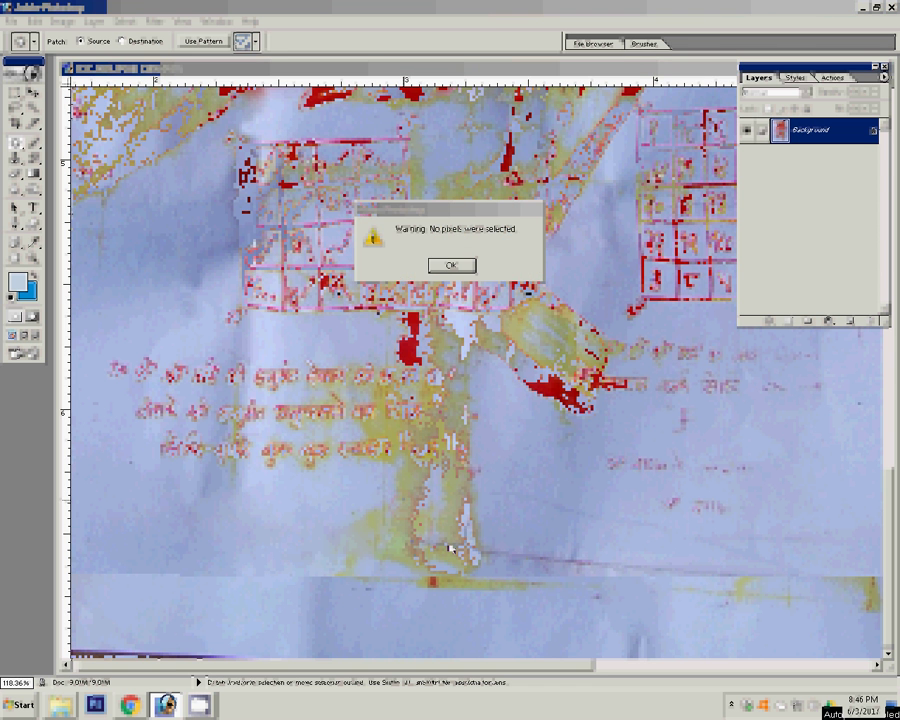
Dismiss the no-pixels warnings while attempting several patch selections beside the text
key("Return")
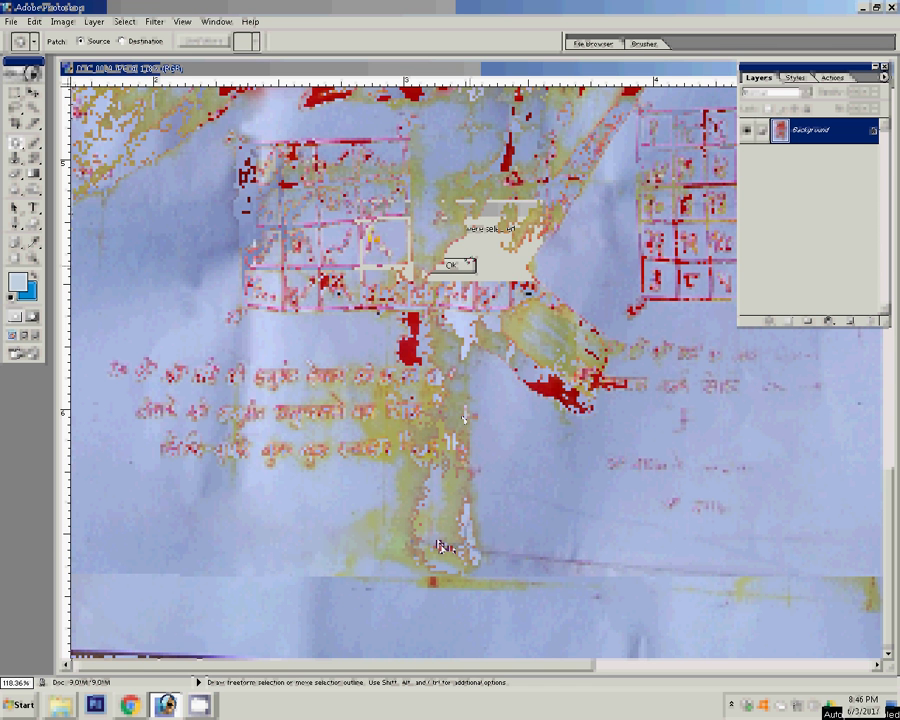
left_click(485, 541)
mouse_move(485, 541)
left_mouse_down()
mouse_move(600, 555)
mouse_move(599, 527)
mouse_move(680, 564)
left_mouse_up()
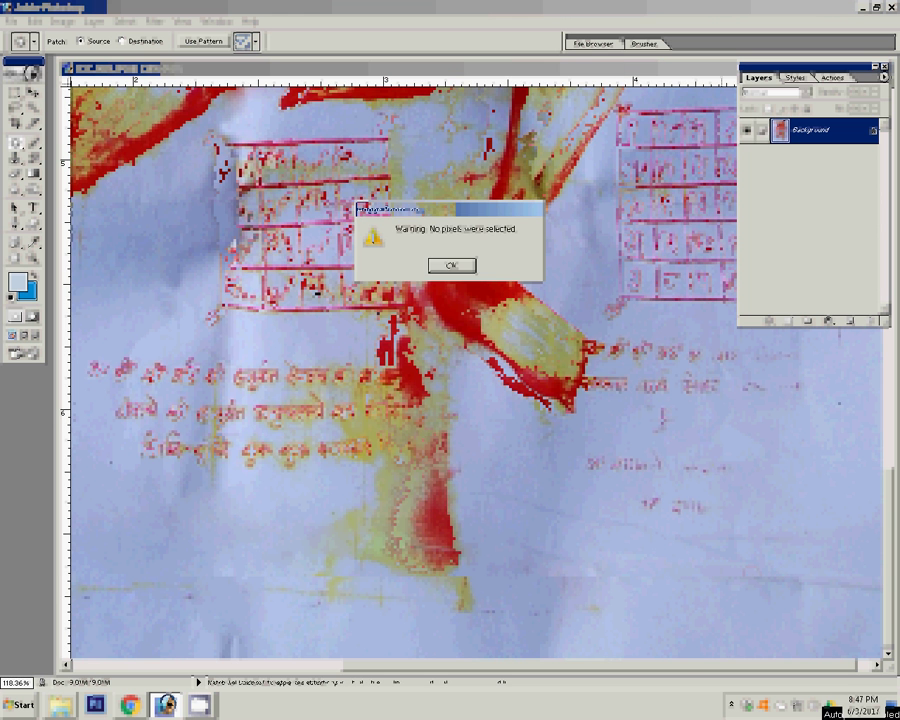
key("Return")
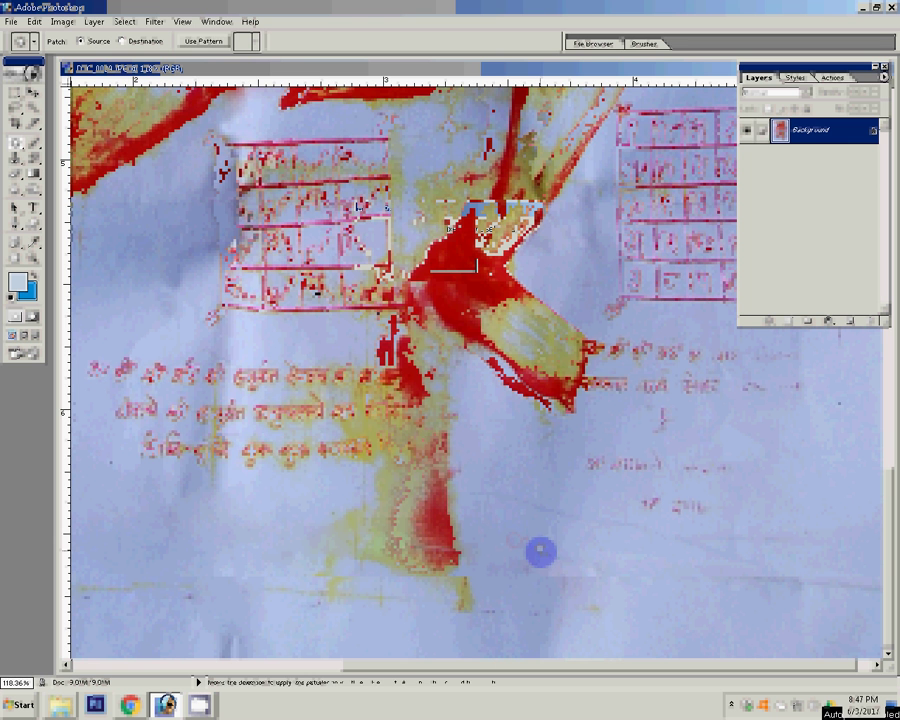
mouse_move(507, 494)
left_mouse_down()
mouse_move(592, 530)
mouse_move(501, 507)
mouse_move(497, 456)
left_mouse_up()
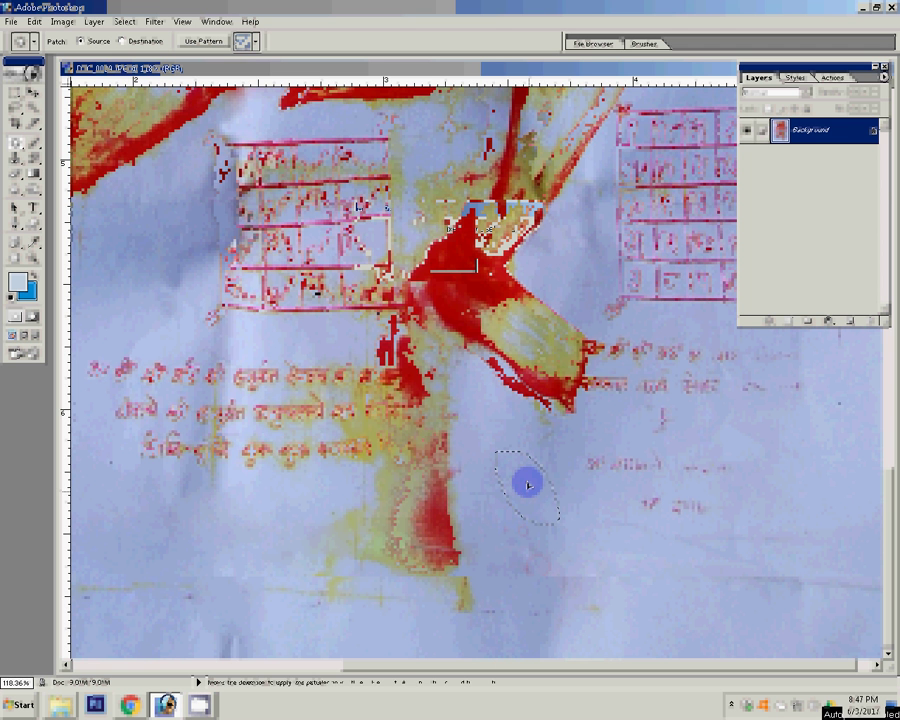
left_click(528, 485)
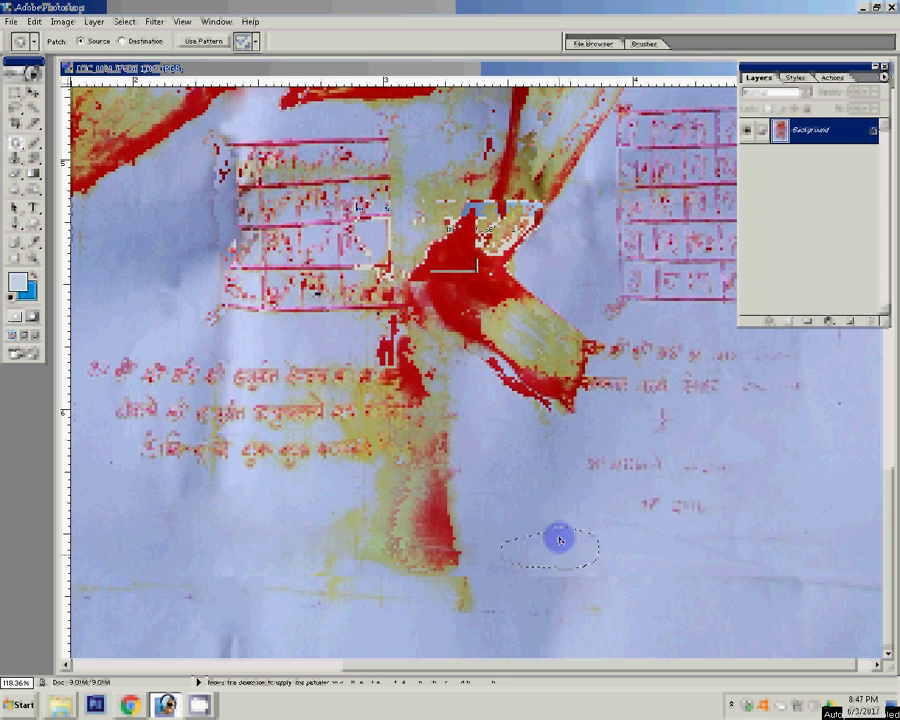
left_click_drag(476, 266, 470, 268)
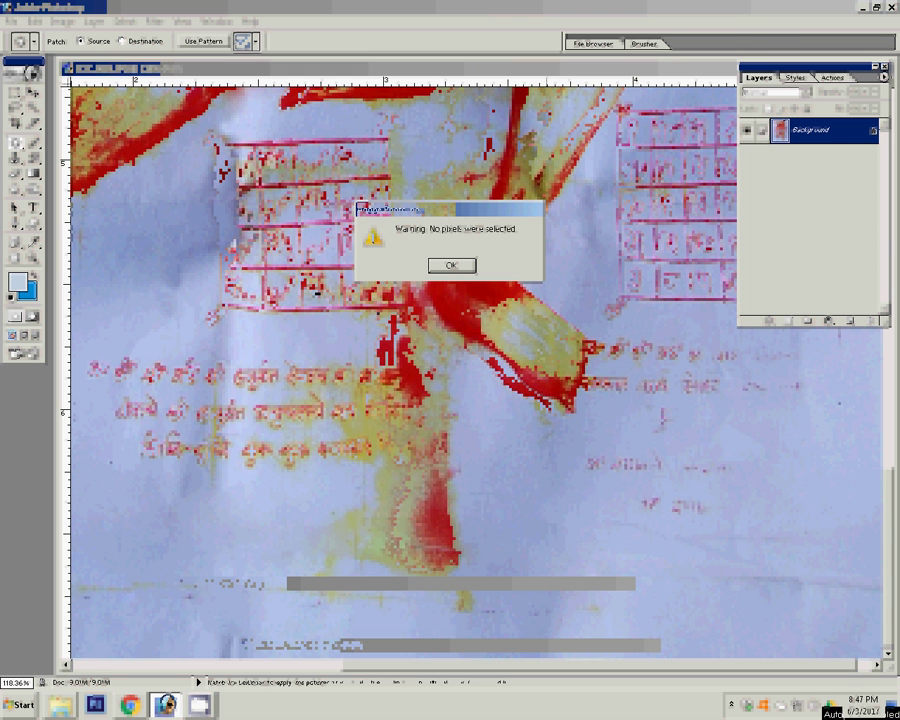
left_click(458, 268)
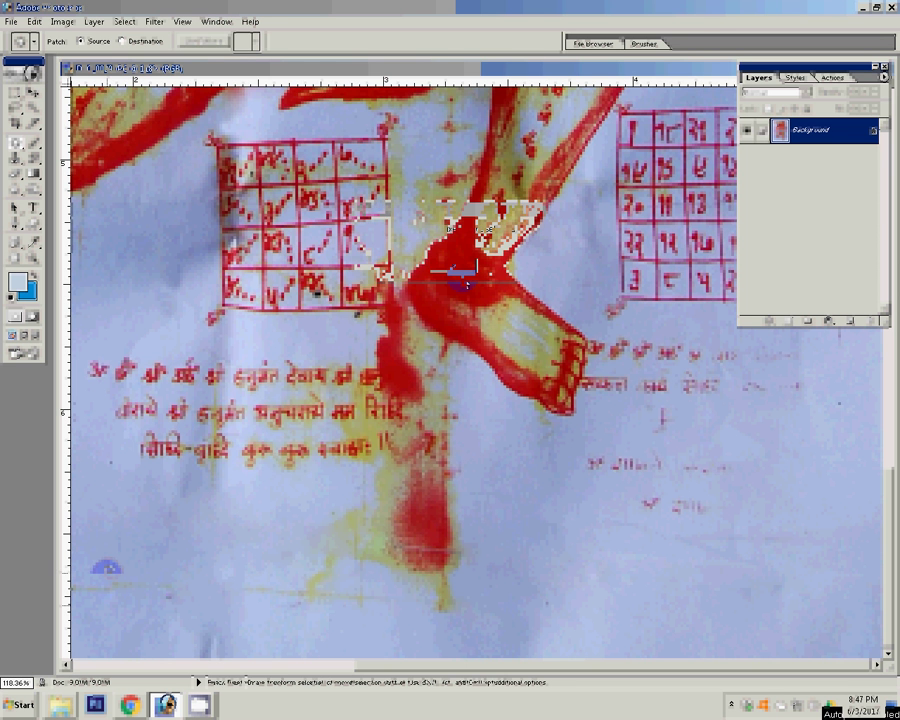
Select a background blemish beside the red number grid and fit the artwork on screen
left_click_drag(204, 517, 354, 517)
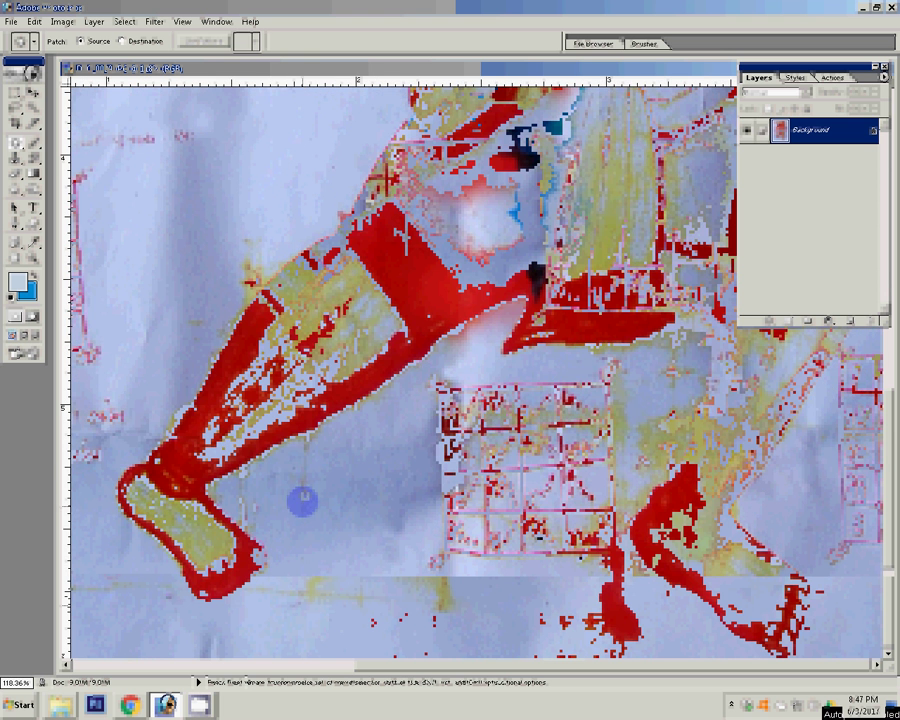
mouse_move(302, 500)
left_mouse_down()
mouse_move(294, 474)
mouse_move(304, 462)
mouse_move(441, 466)
left_mouse_up()
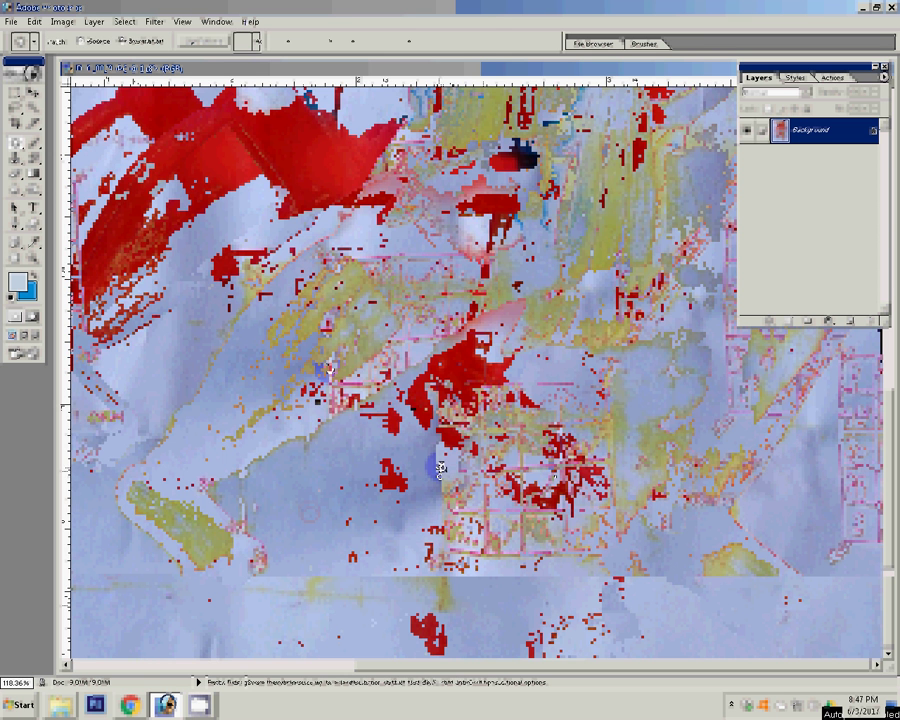
key("z")
key("ctrl+0")
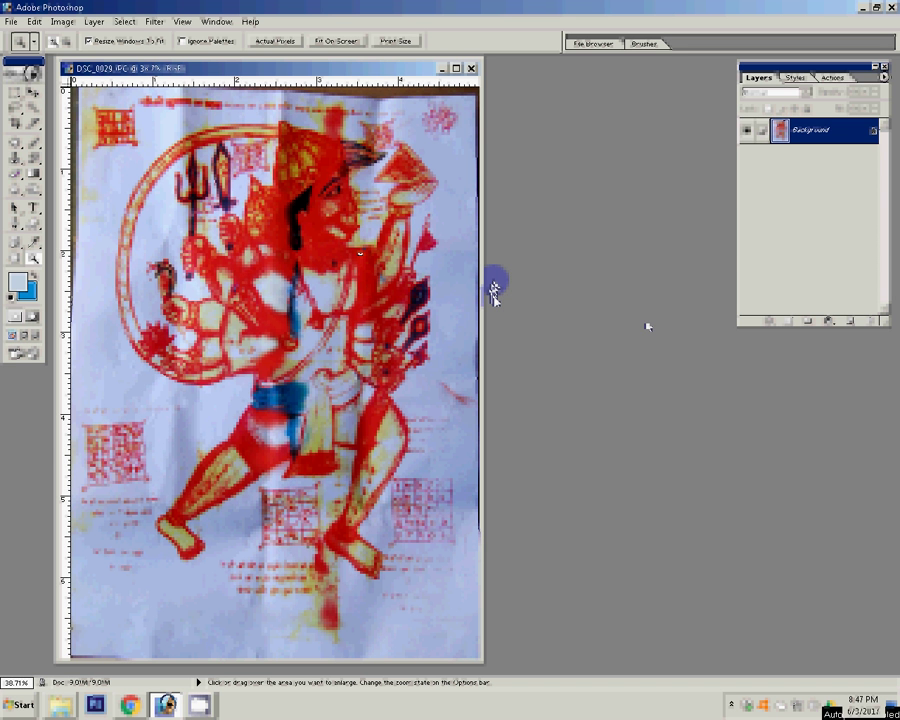
Pick the Clone Stamp tool, size its brush to 100 px, and set opacity to 100%
key("s")
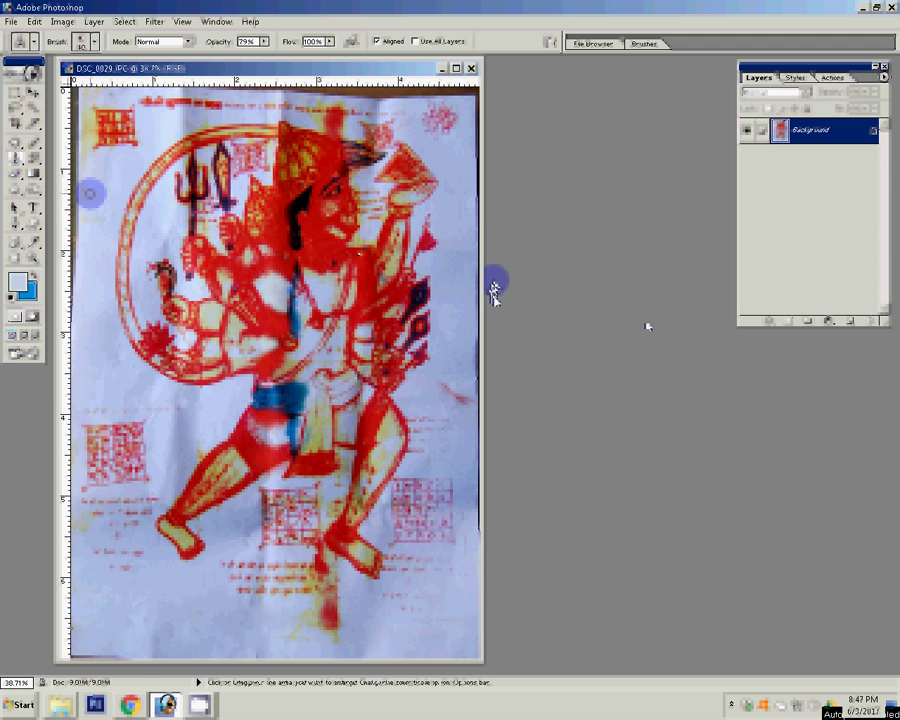
key("bracketright")
key("bracketright")
key("bracketright")
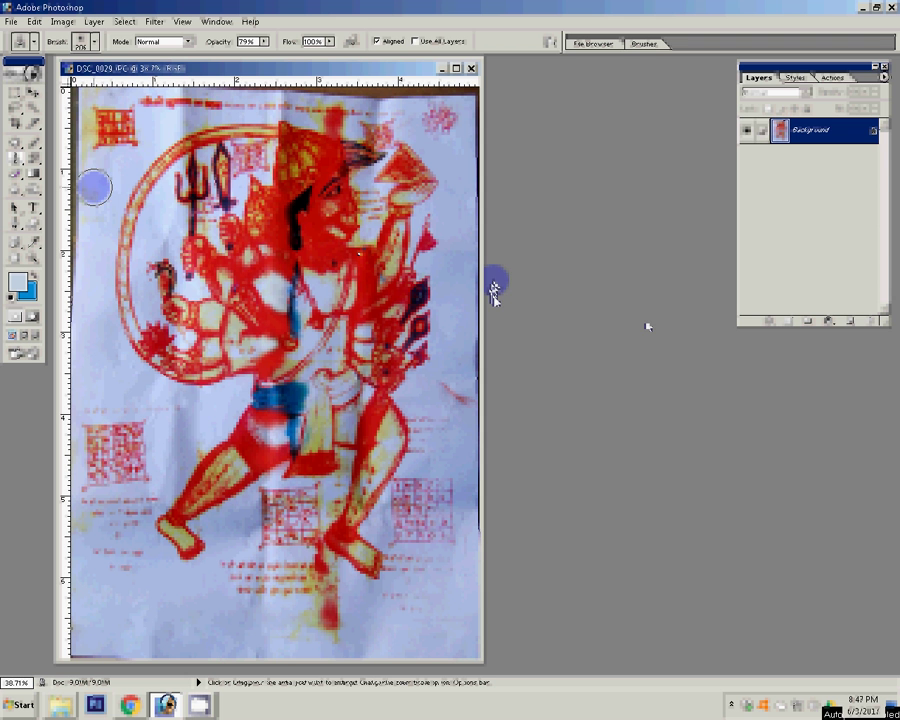
key("bracketright")
key("bracketright")
key("bracketright")
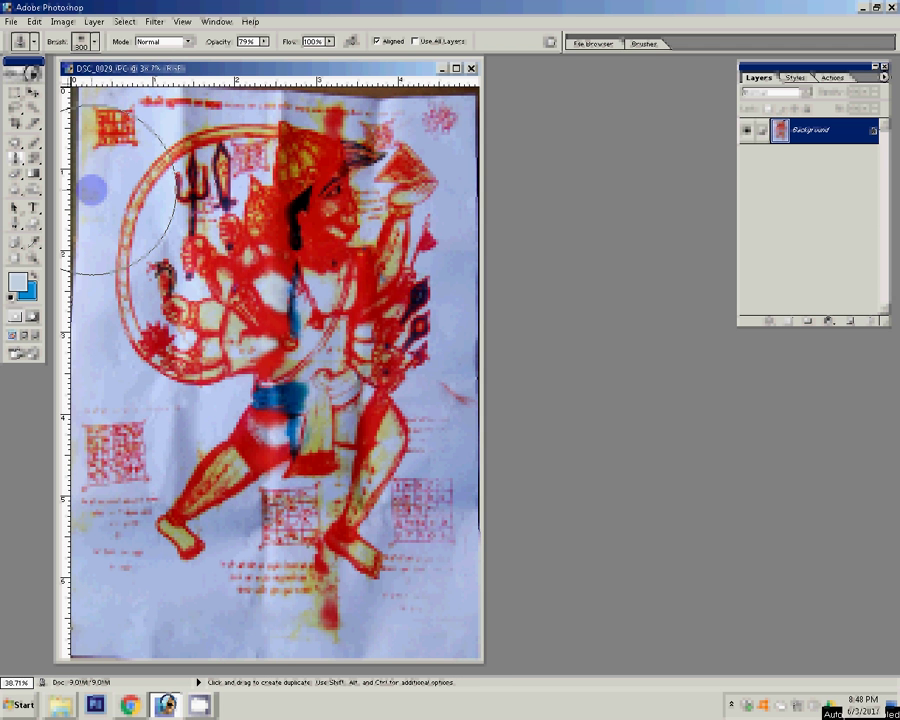
key("bracketleft")
key("bracketleft")
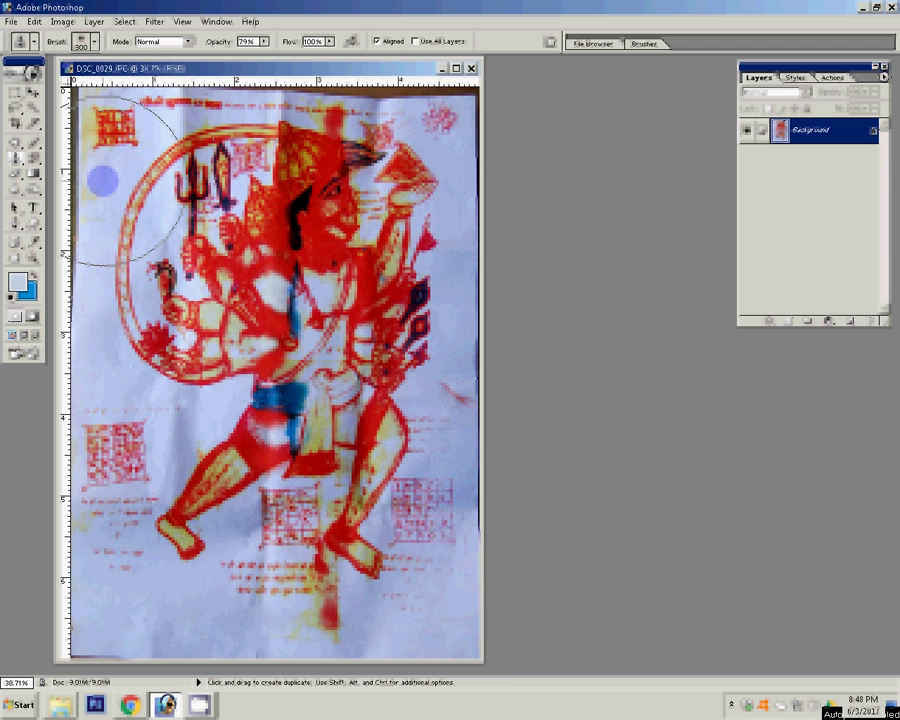
key("bracketleft")
key("bracketleft")
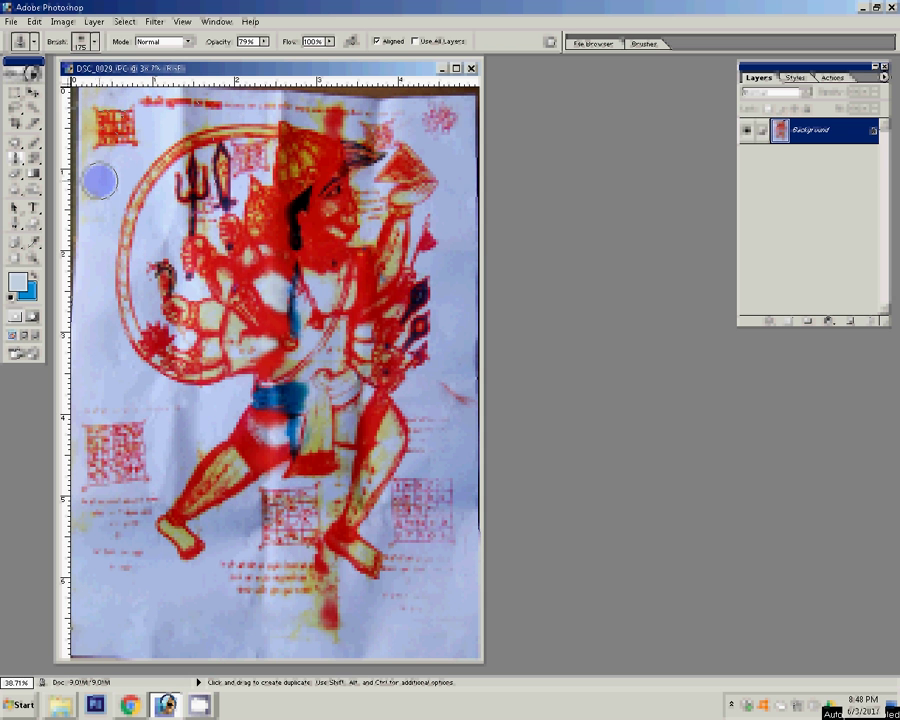
key("bracketleft")
key("bracketleft")
key("bracketleft")
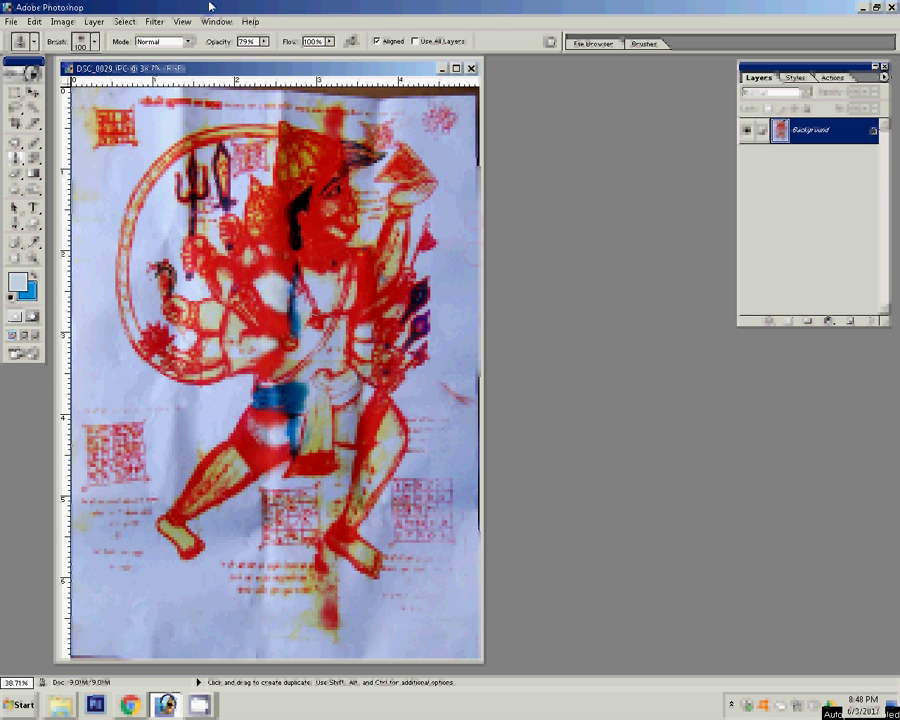
left_click_drag(265, 41, 321, 54)
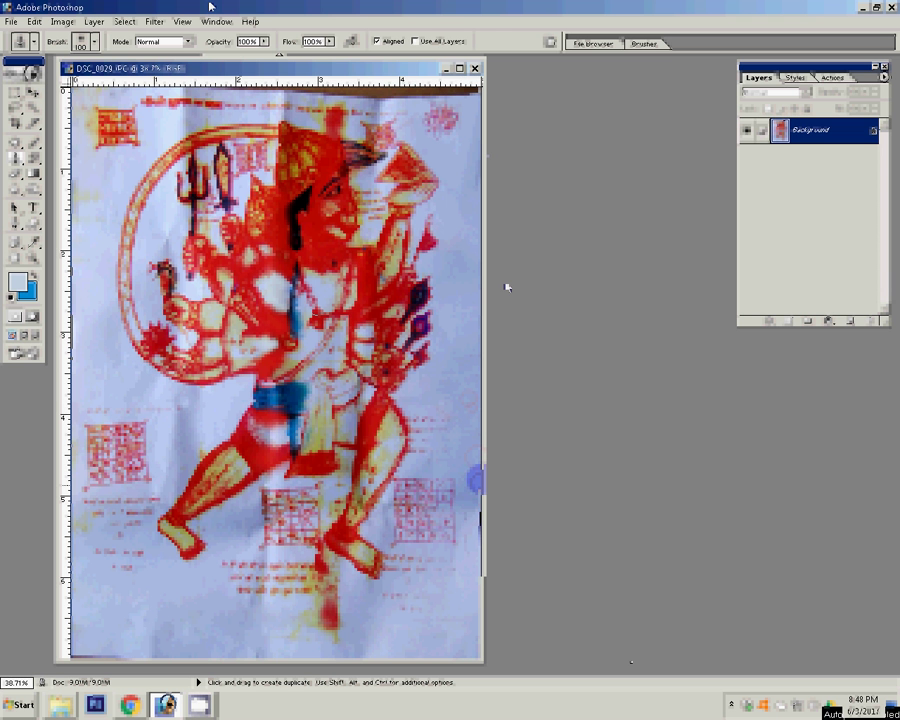
key("alt+Tab")
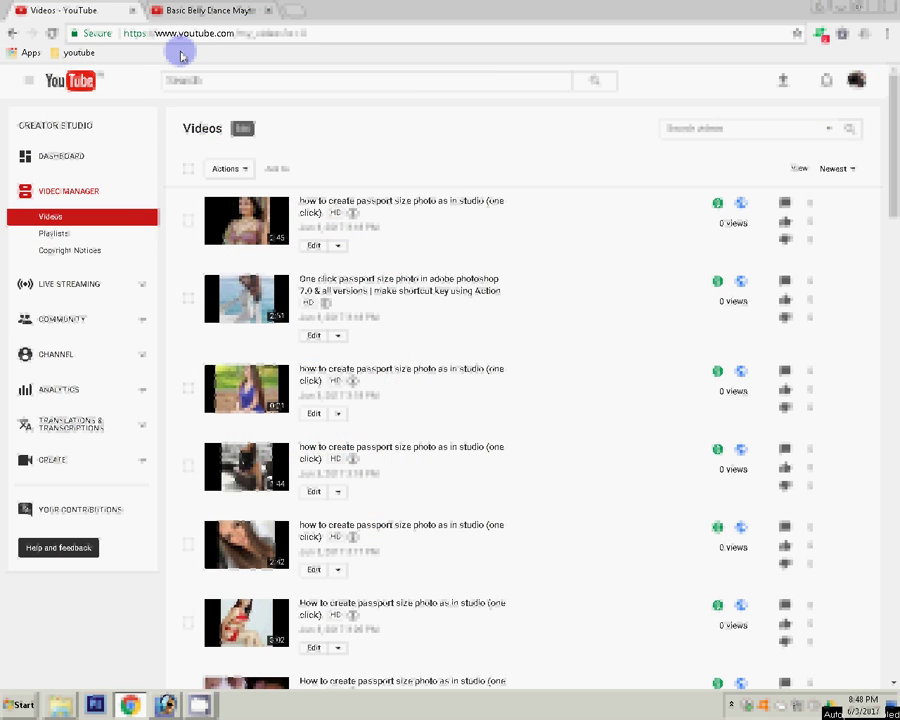
In a new tab, run a Google Images search for 'lord om'
key("ctrl+t")
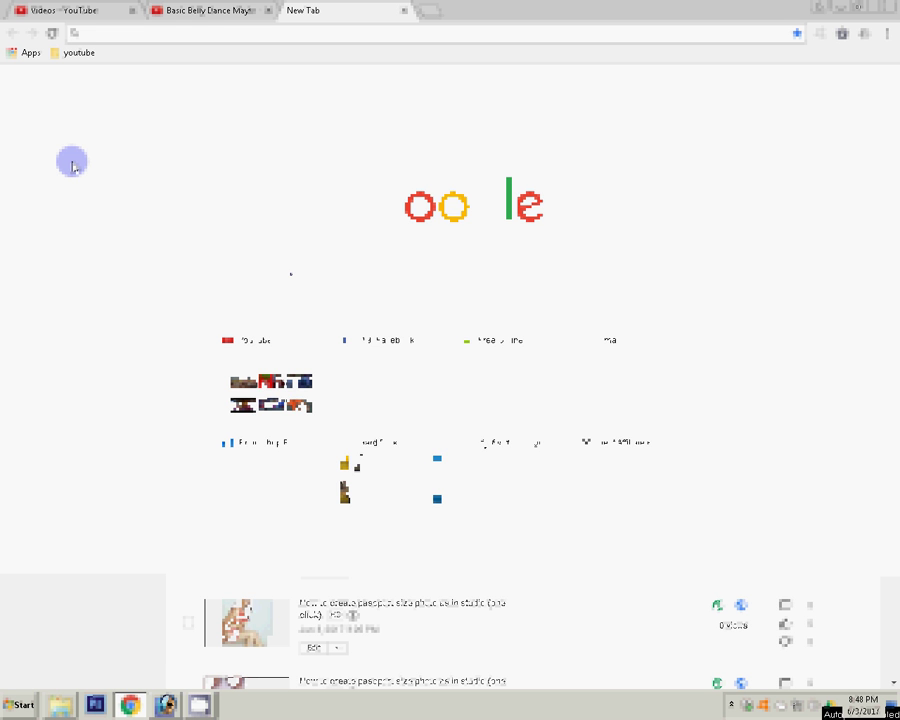
type("o")
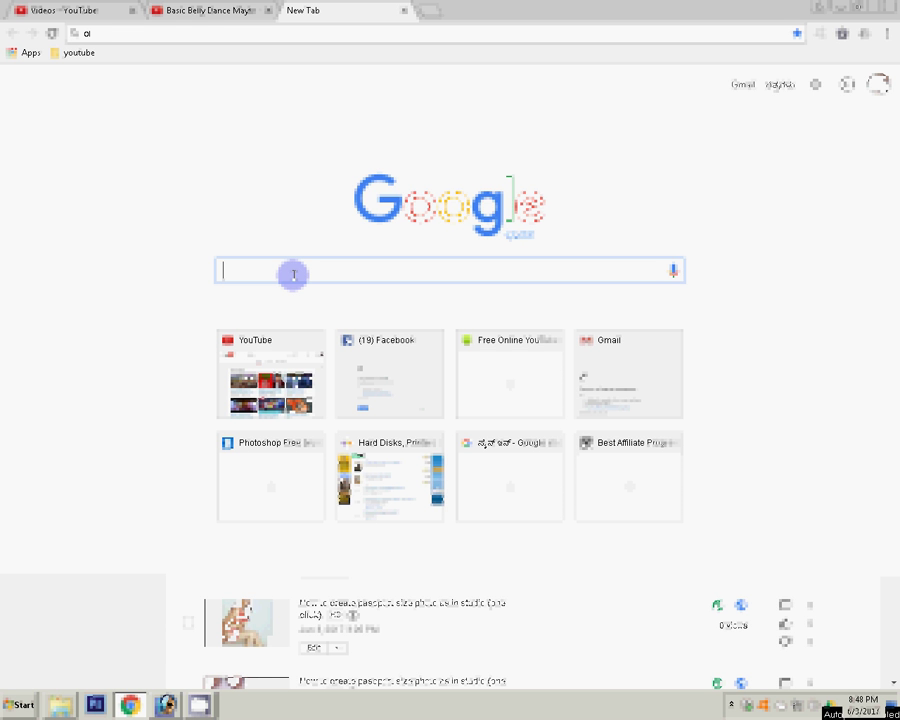
type("m")
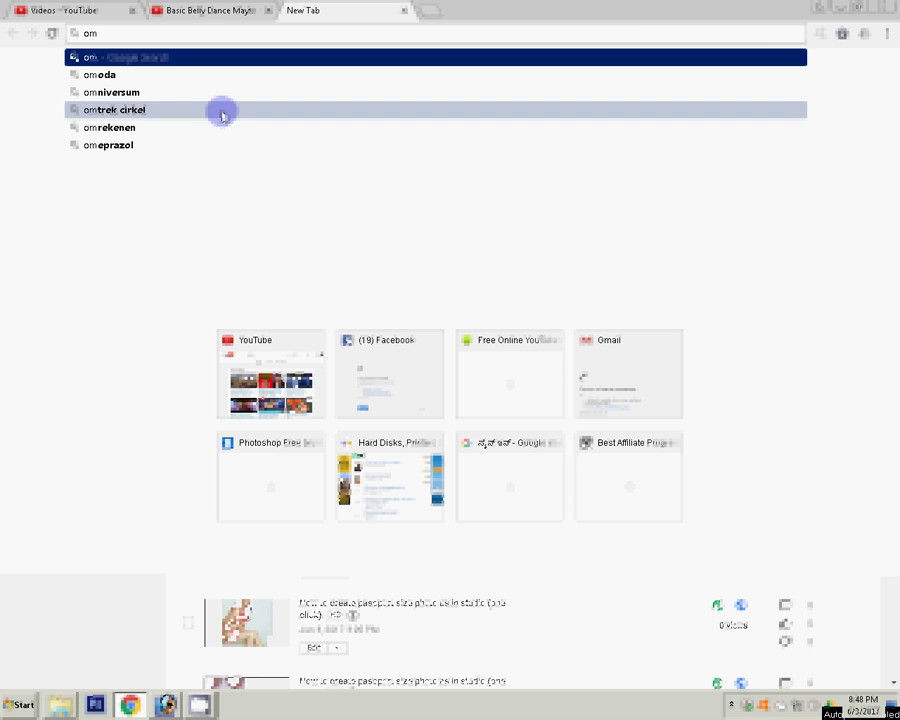
left_click(110, 93)
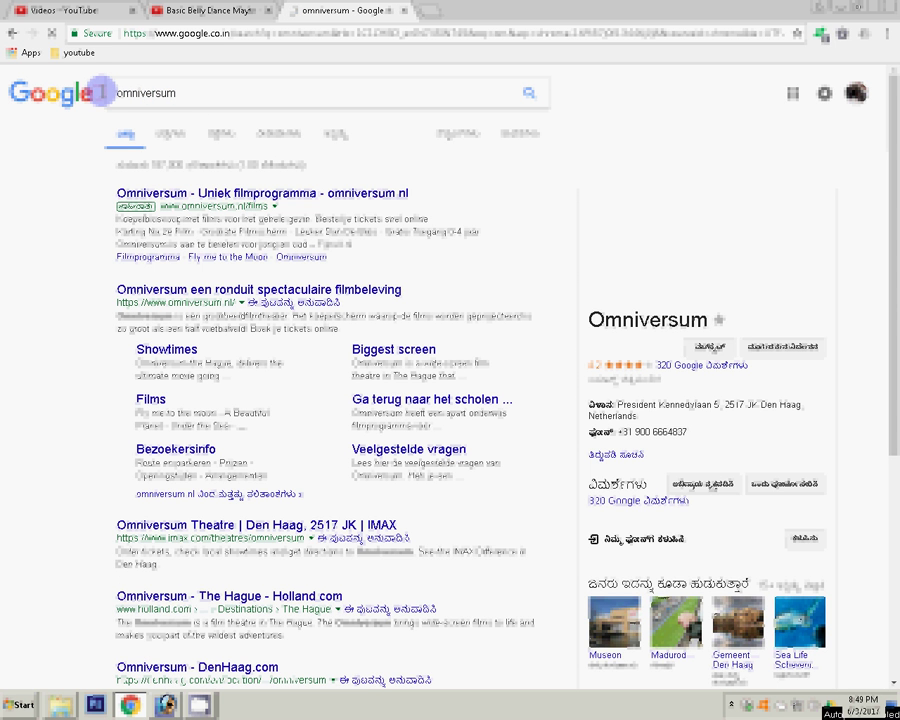
left_click_drag(122, 92, 181, 91)
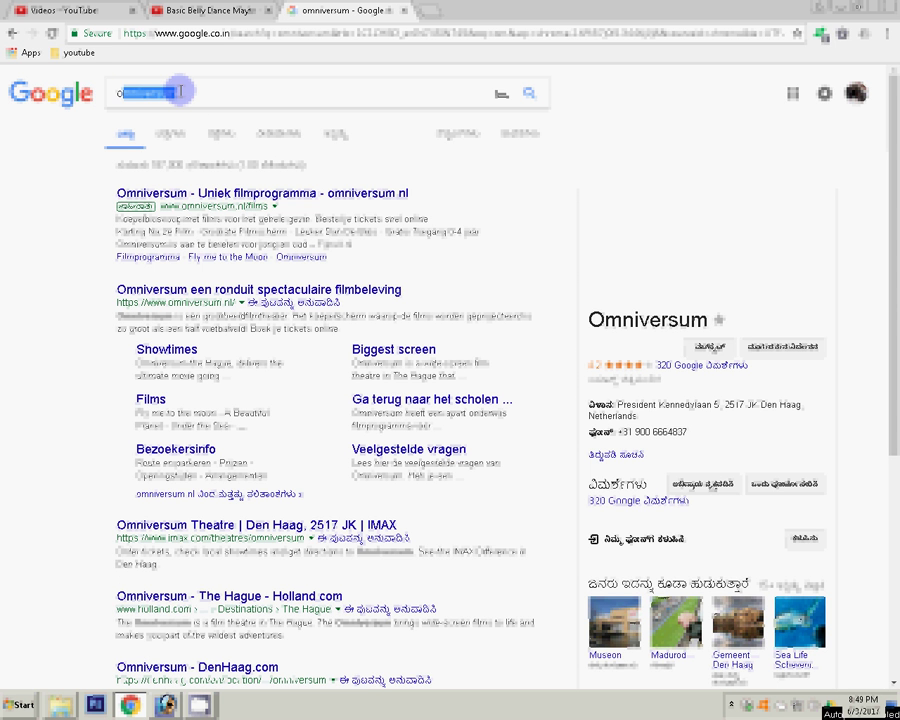
double_click(181, 91)
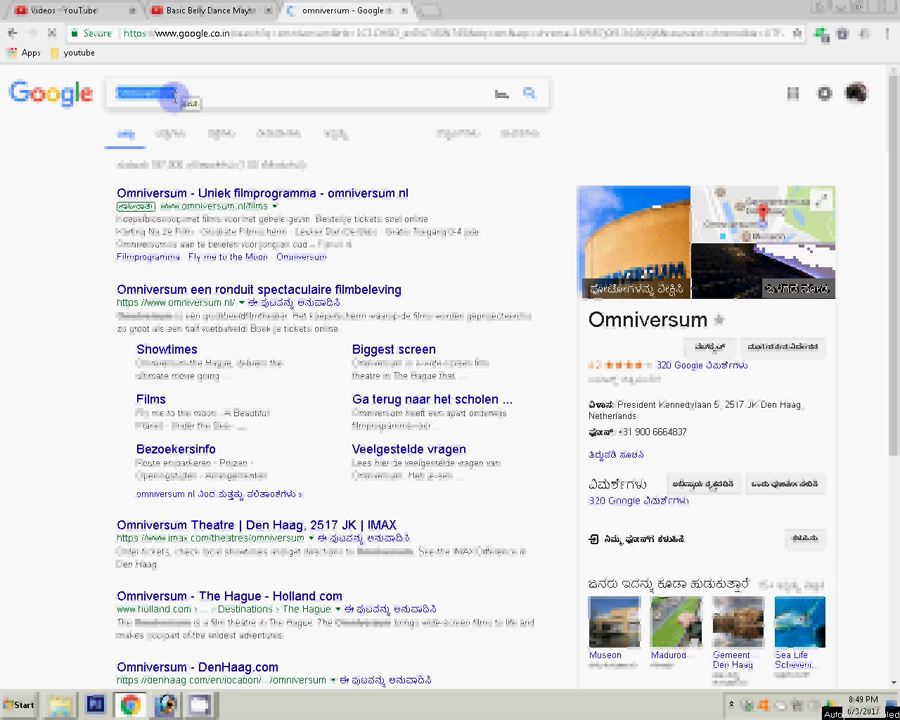
key("BackSpace")
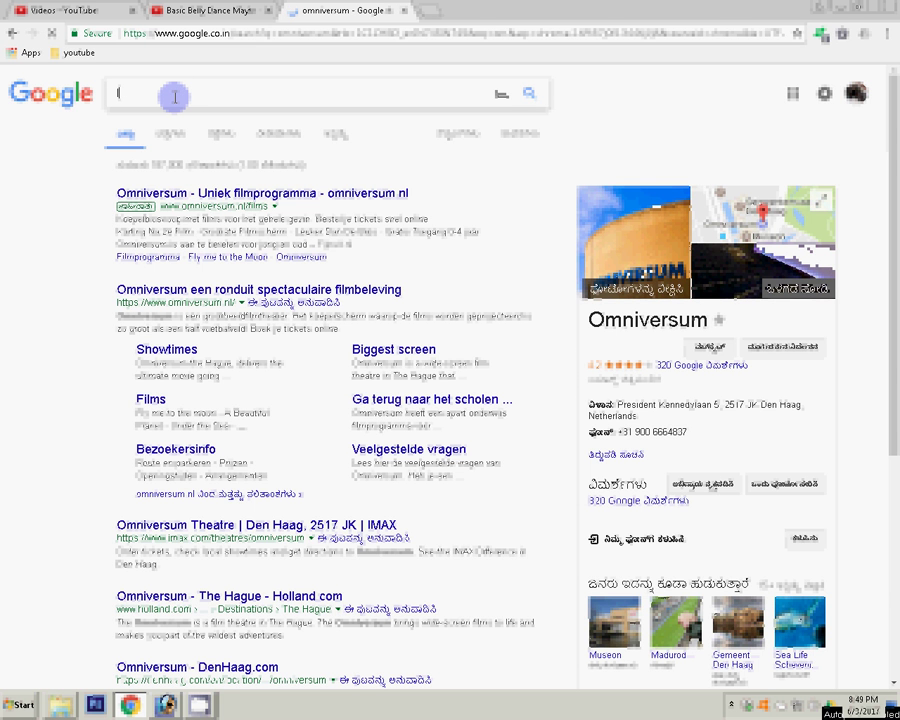
type("co")
type("rd bh")
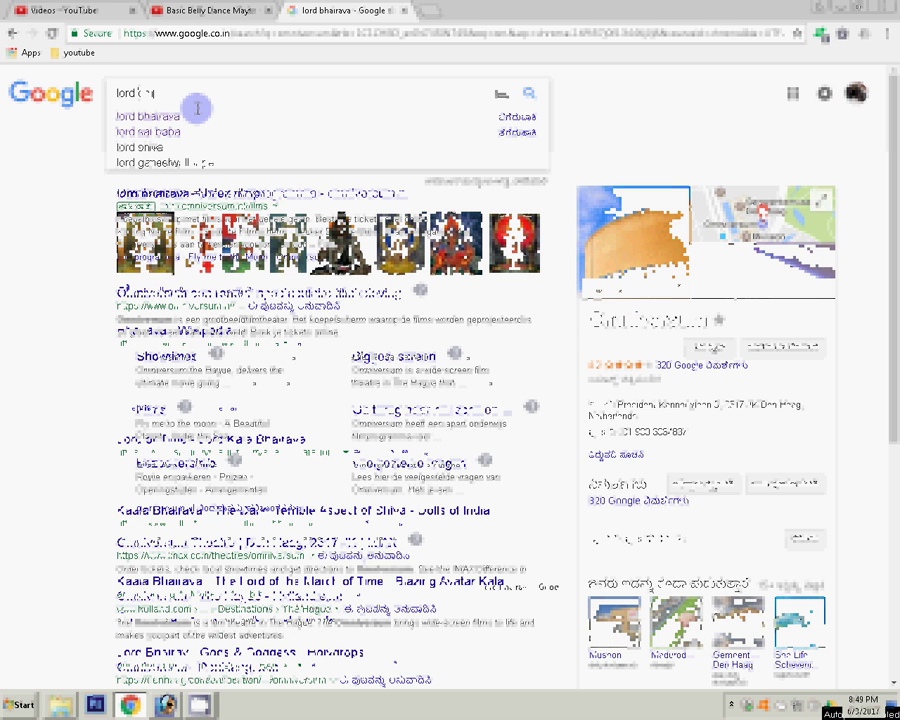
type("om")
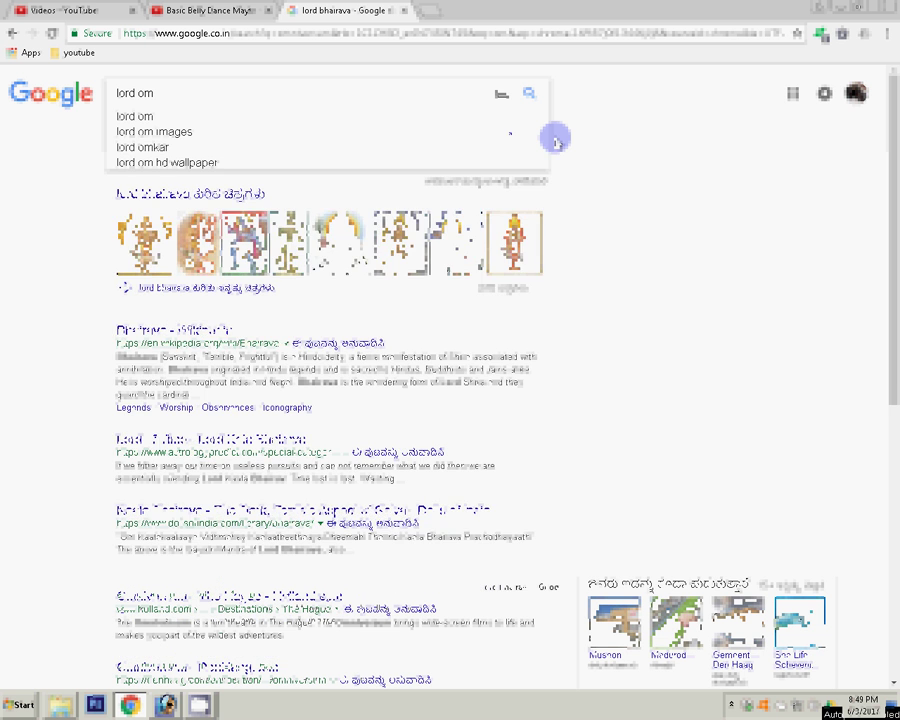
key("Down")
key("Down")
key("Return")
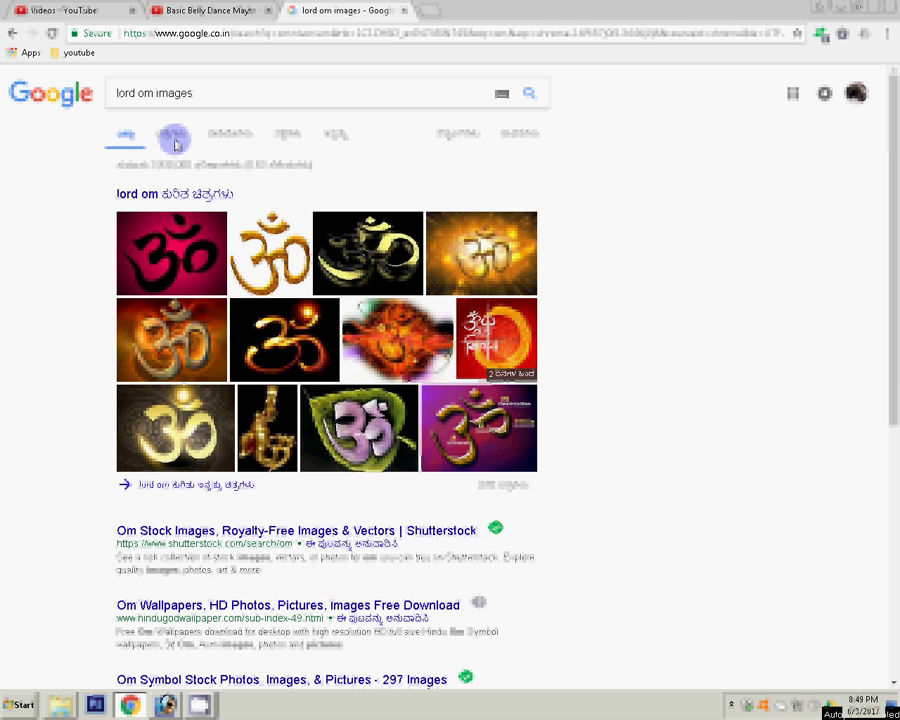
left_click(174, 143)
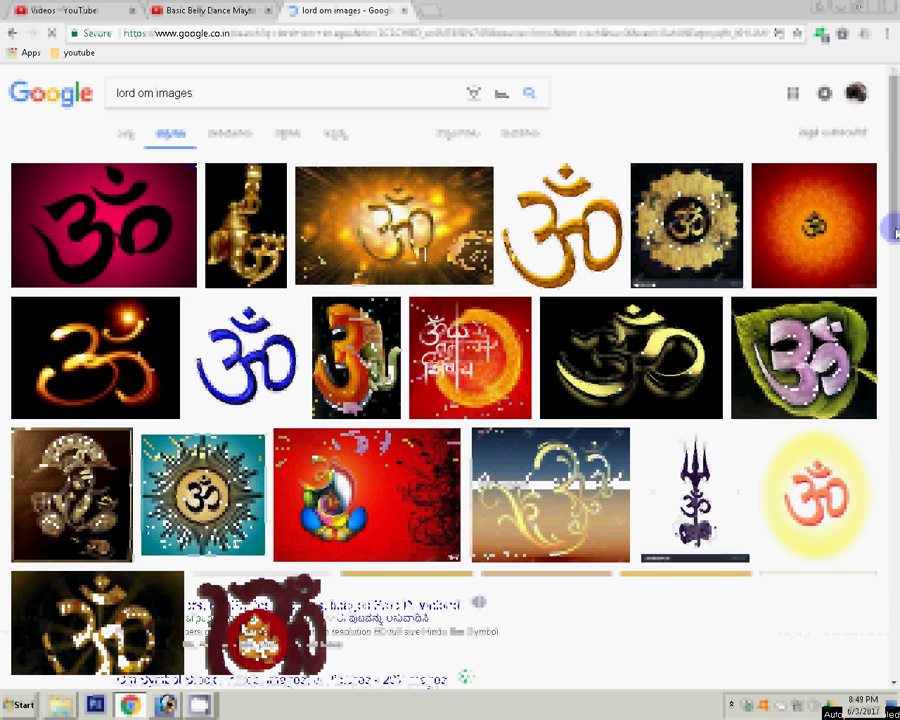
Open the golden Om idol image at full size and copy it
scroll(890, 232, "down", 1)
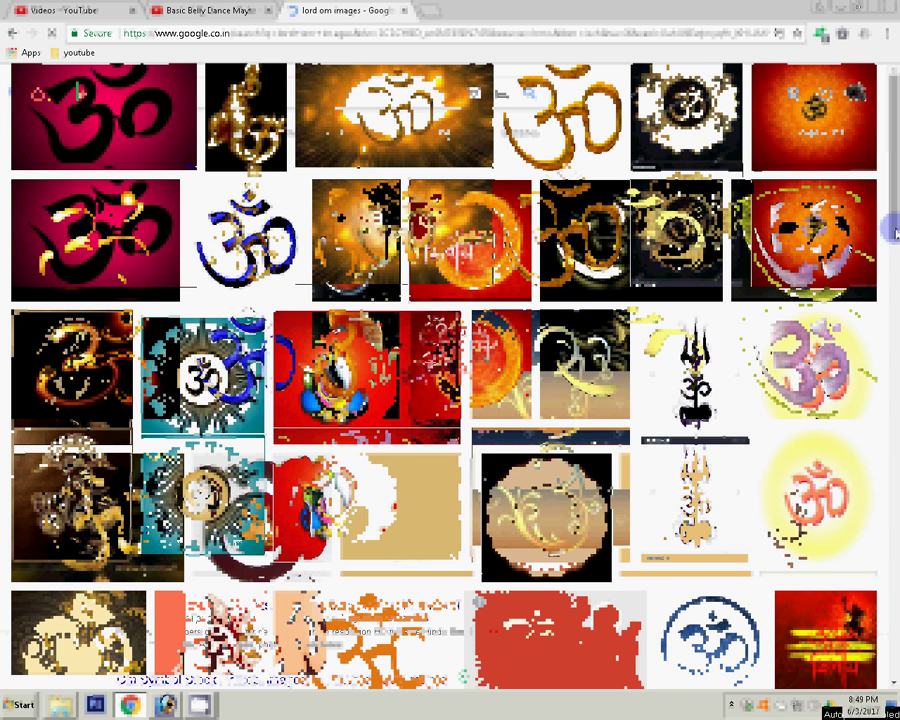
scroll(893, 232, "up", 1)
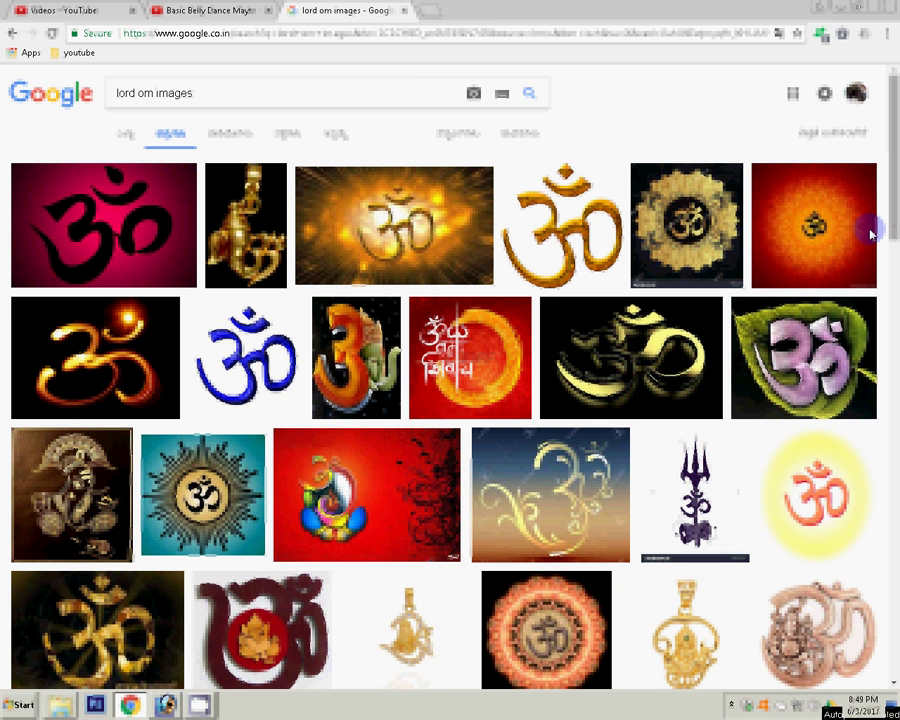
scroll(870, 233, "down", 3)
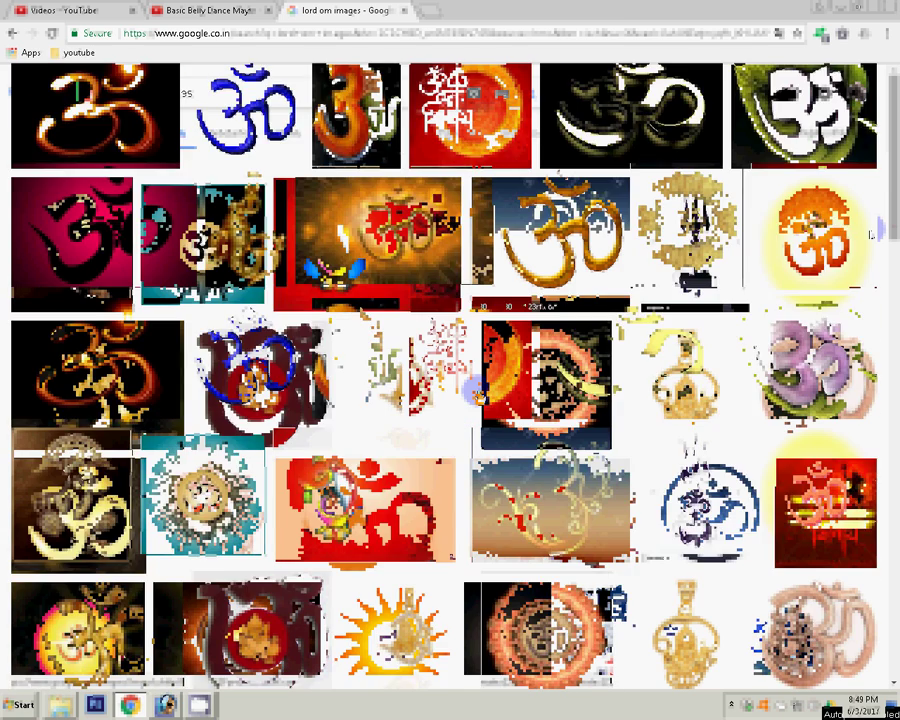
scroll(478, 394, "down", 5)
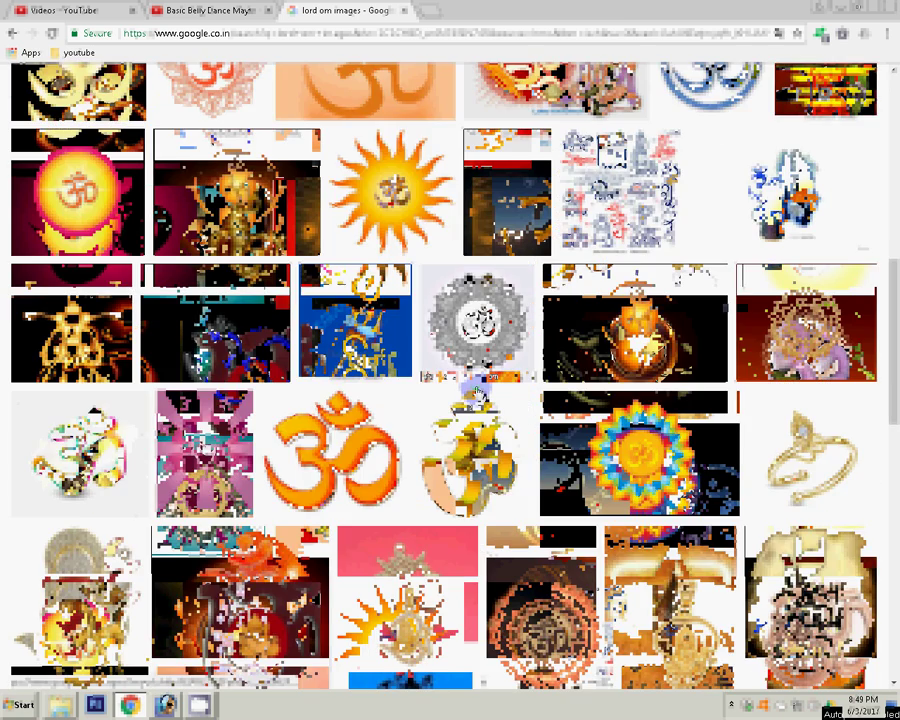
scroll(475, 392, "down", 4)
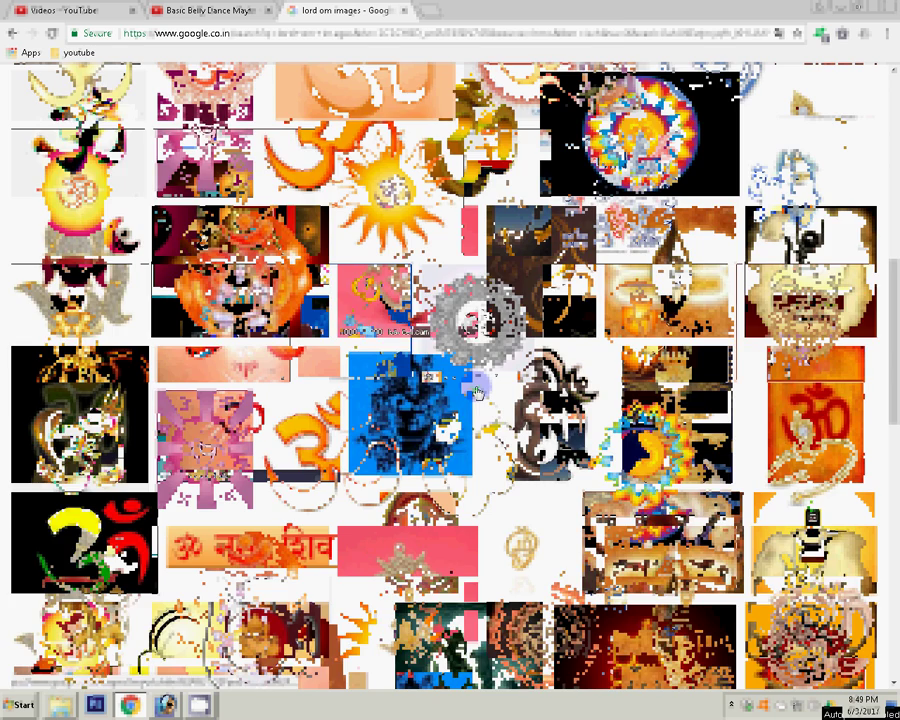
scroll(476, 393, "down", 3)
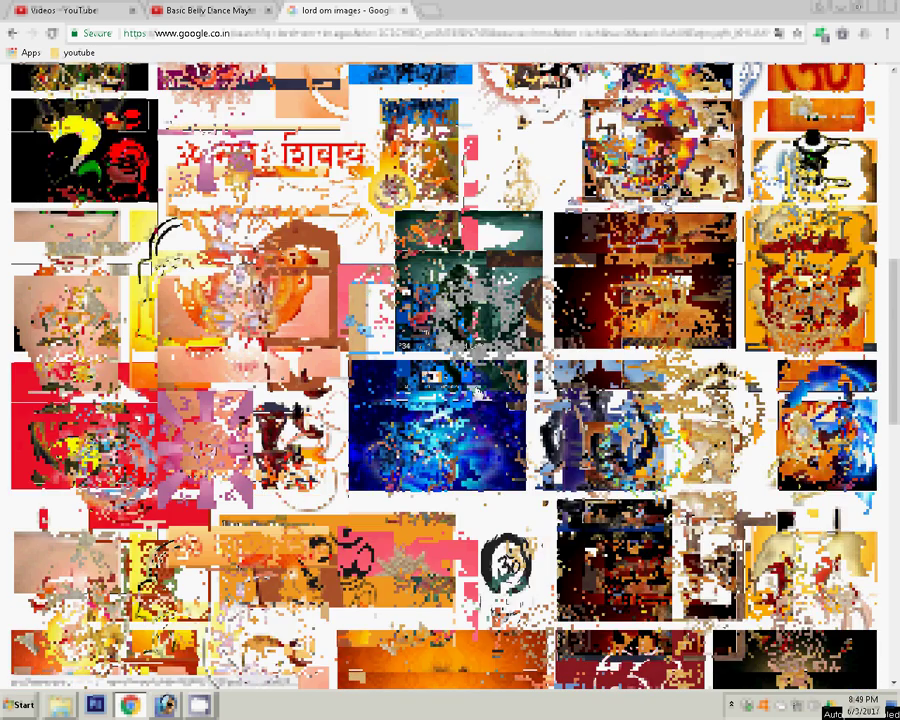
scroll(476, 393, "down", 3)
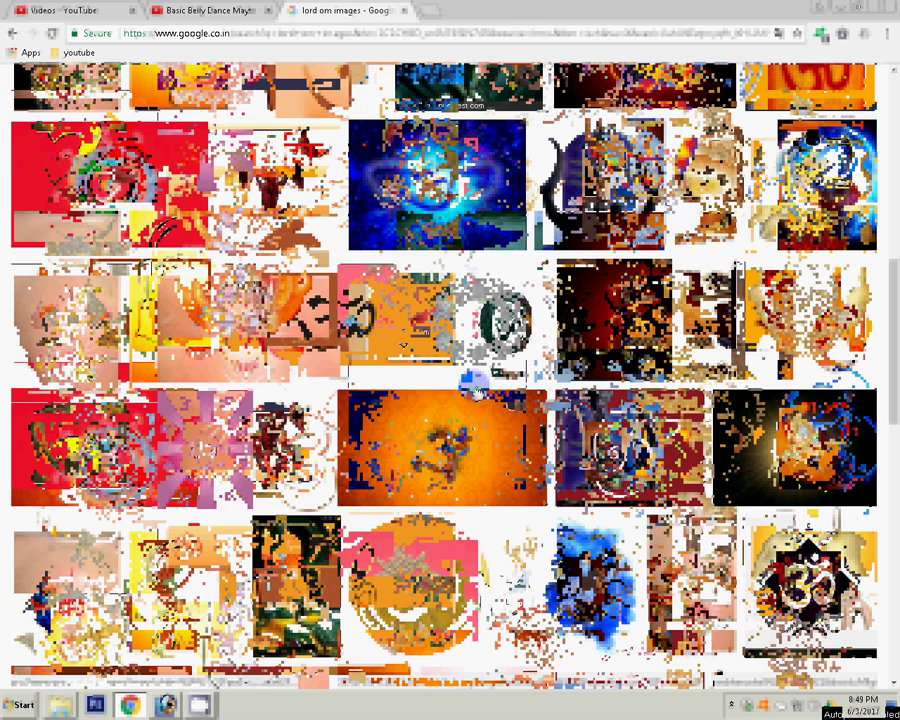
scroll(476, 392, "down", 2)
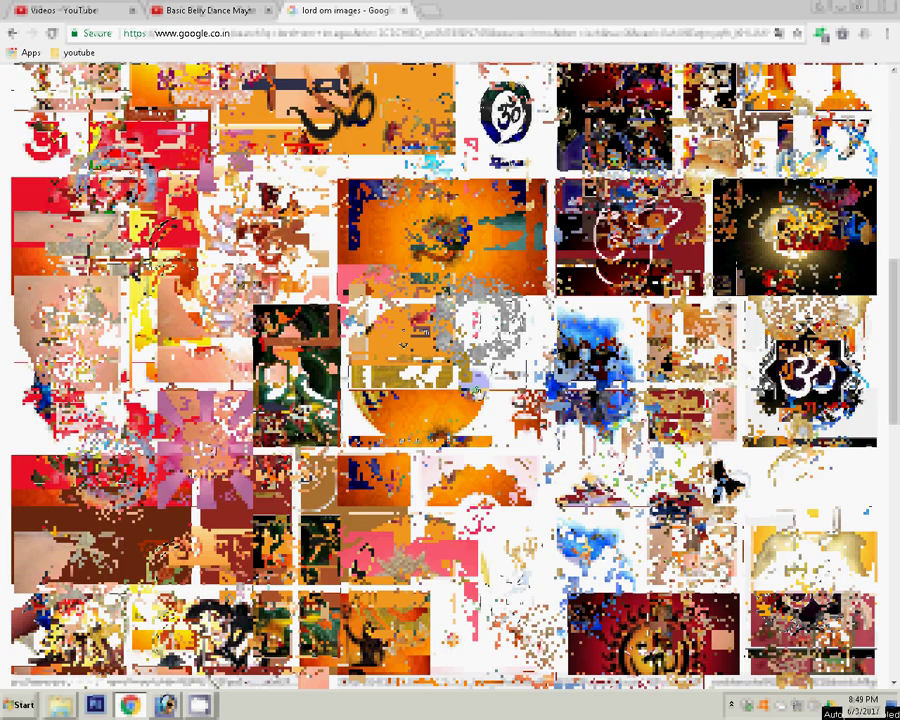
left_click(476, 393)
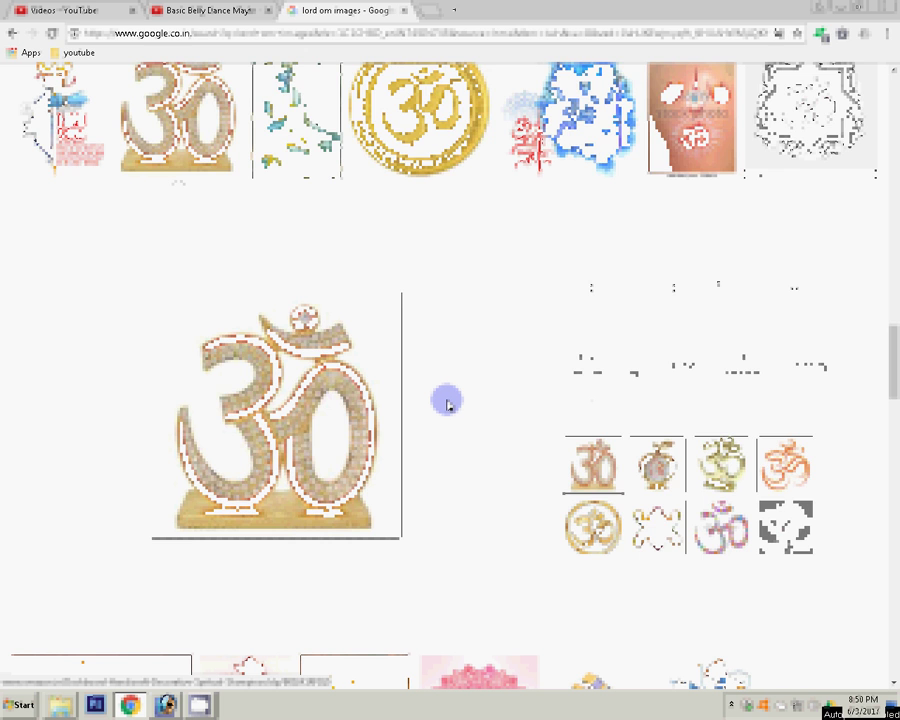
left_click(447, 403)
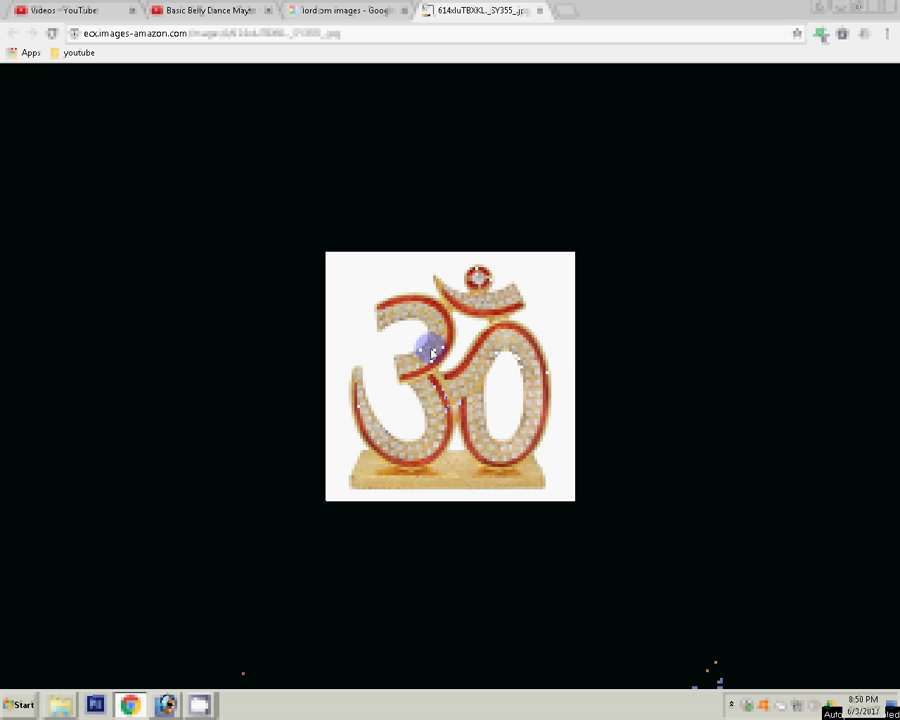
right_click(431, 352)
left_click(452, 390)
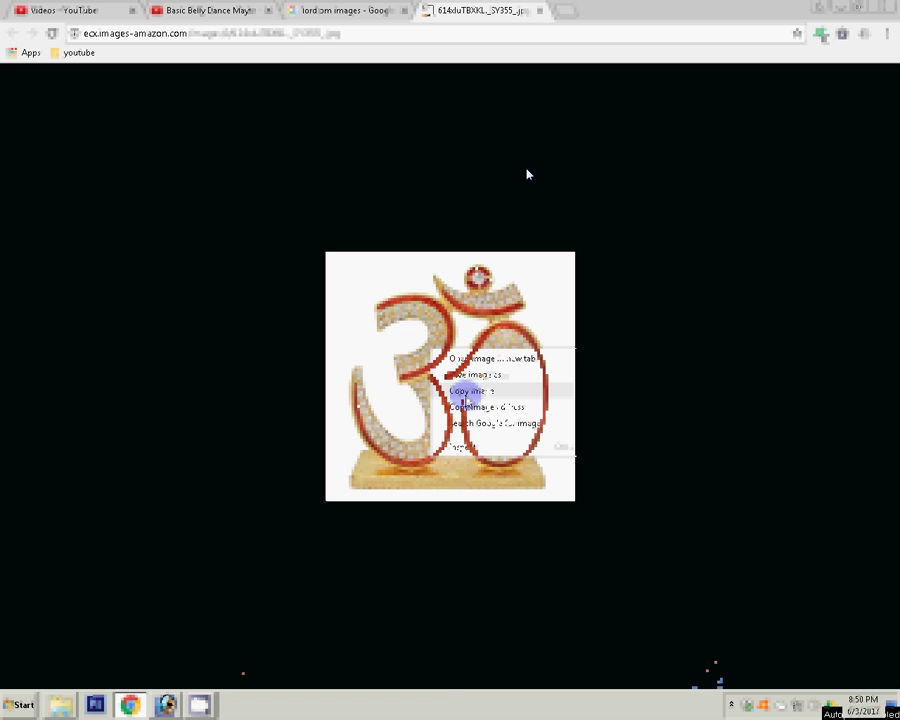
key("alt+Tab")
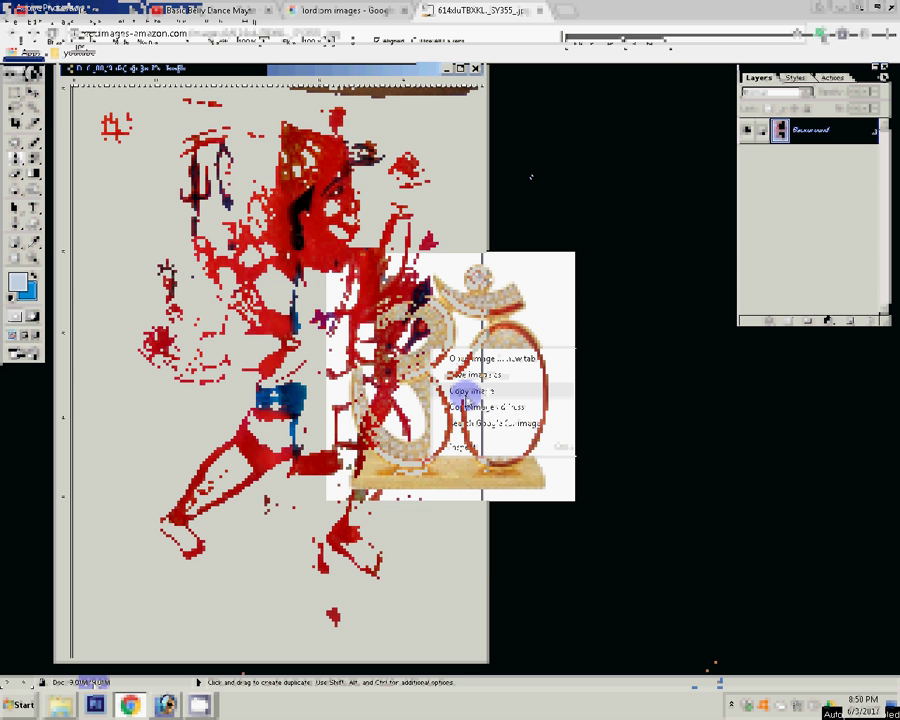
Paste the copied Om image into the Hanuman artwork as a new layer and zoom in
left_click(33, 240)
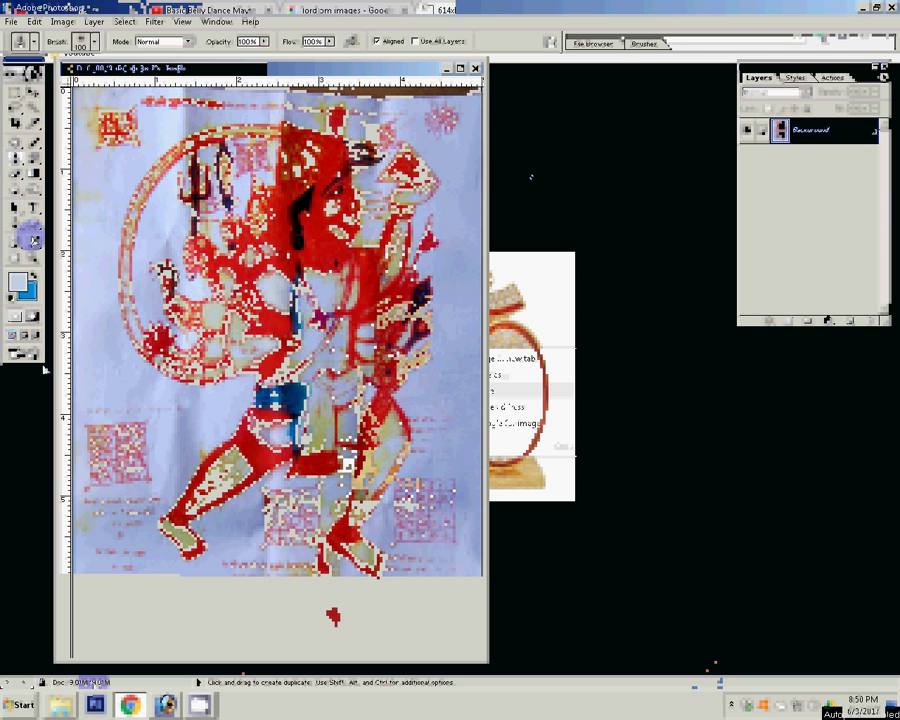
key("ctrl+v")
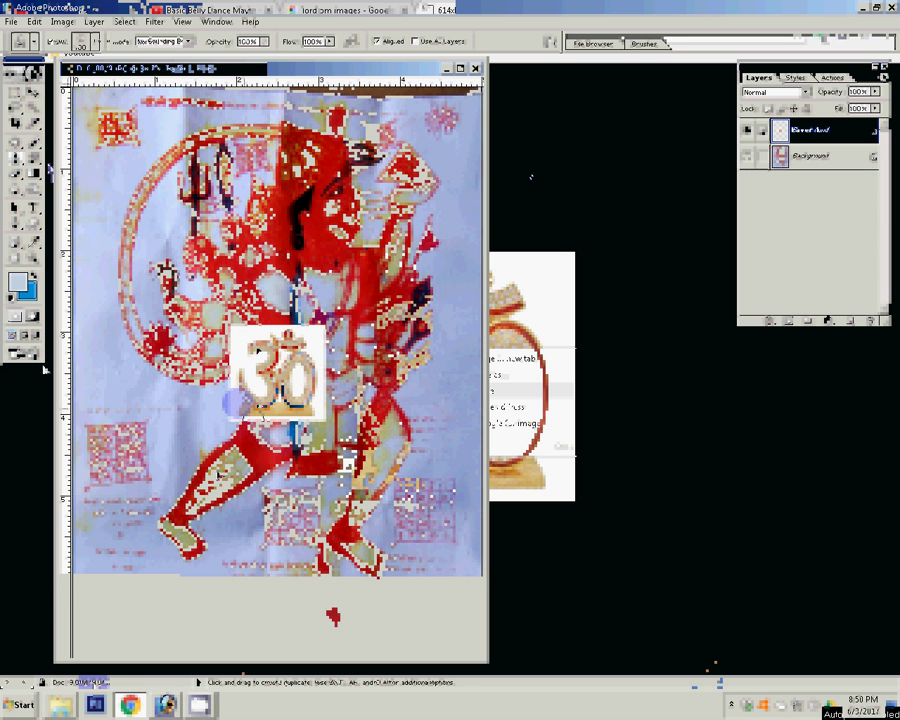
left_click_drag(258, 352, 285, 410)
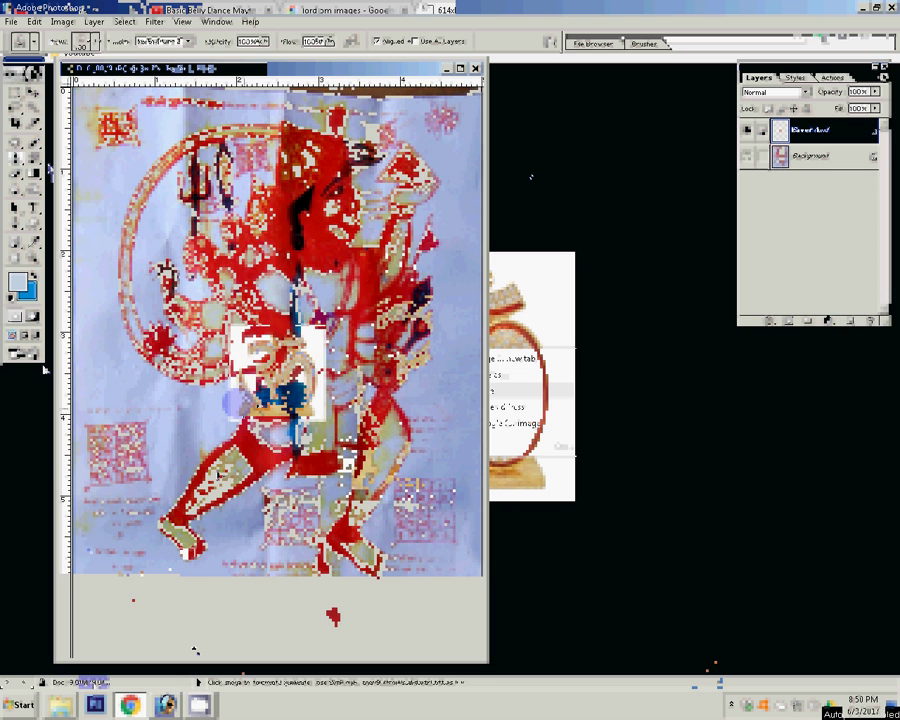
key("z")
left_click(236, 402)
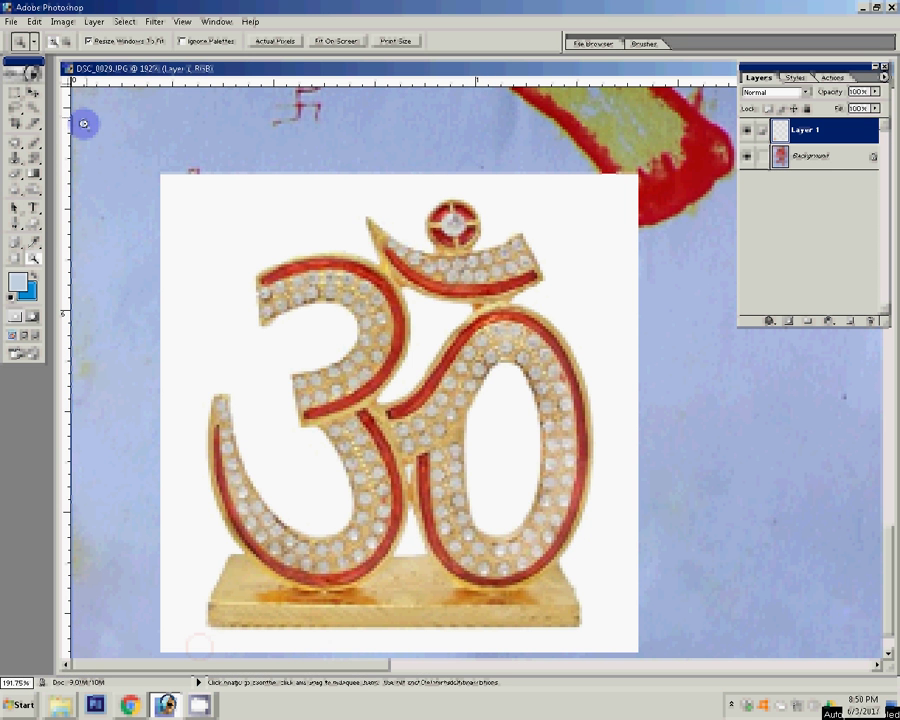
Magic-wand select the white background around the Om and inside its loop
left_click(33, 111)
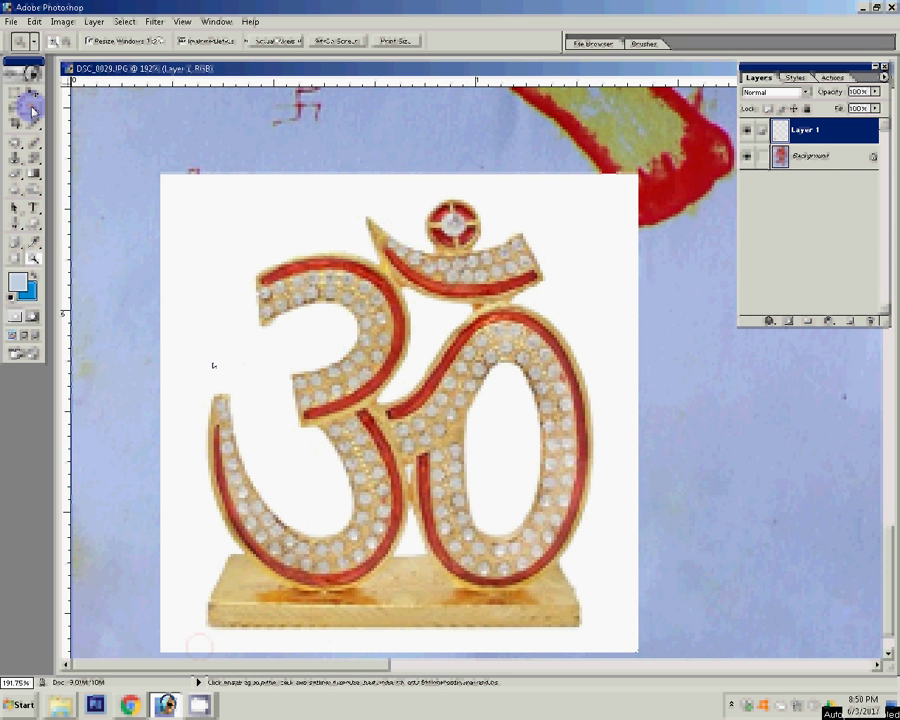
left_click(440, 322)
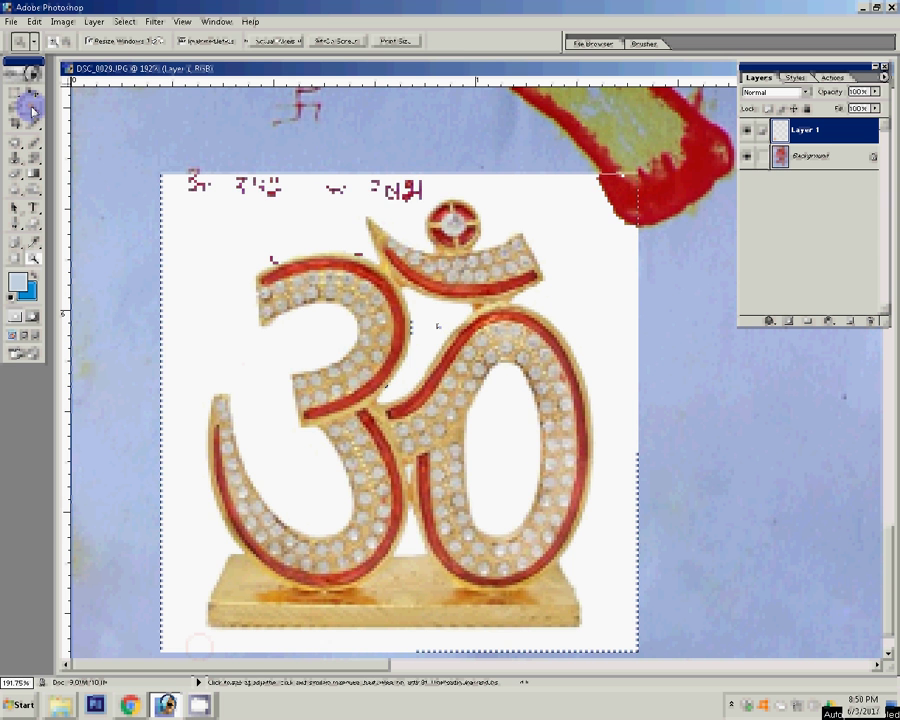
left_click(33, 107)
left_click(406, 534)
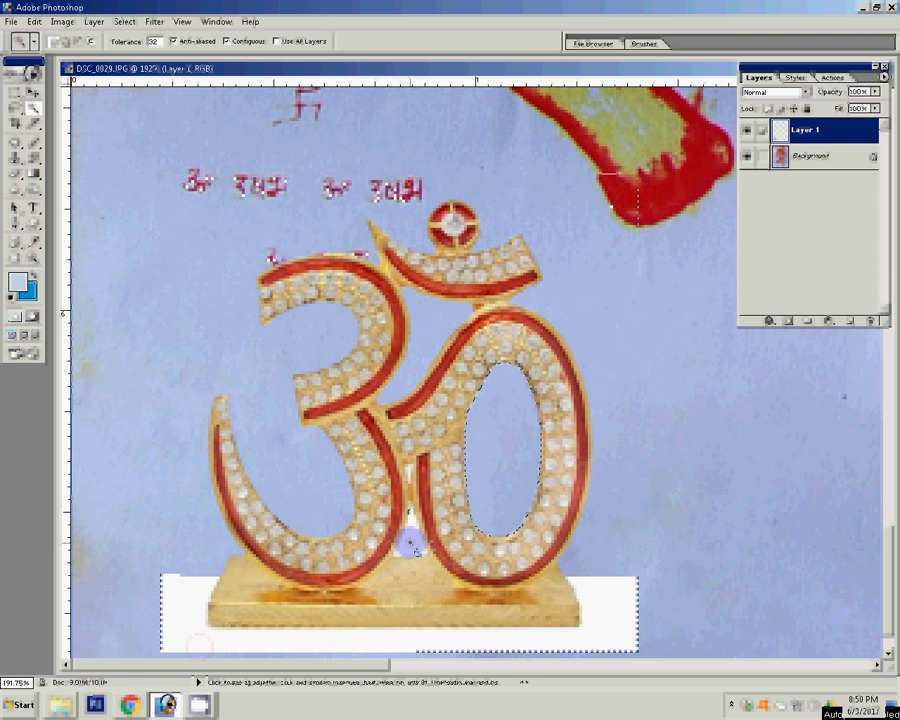
left_click(420, 542)
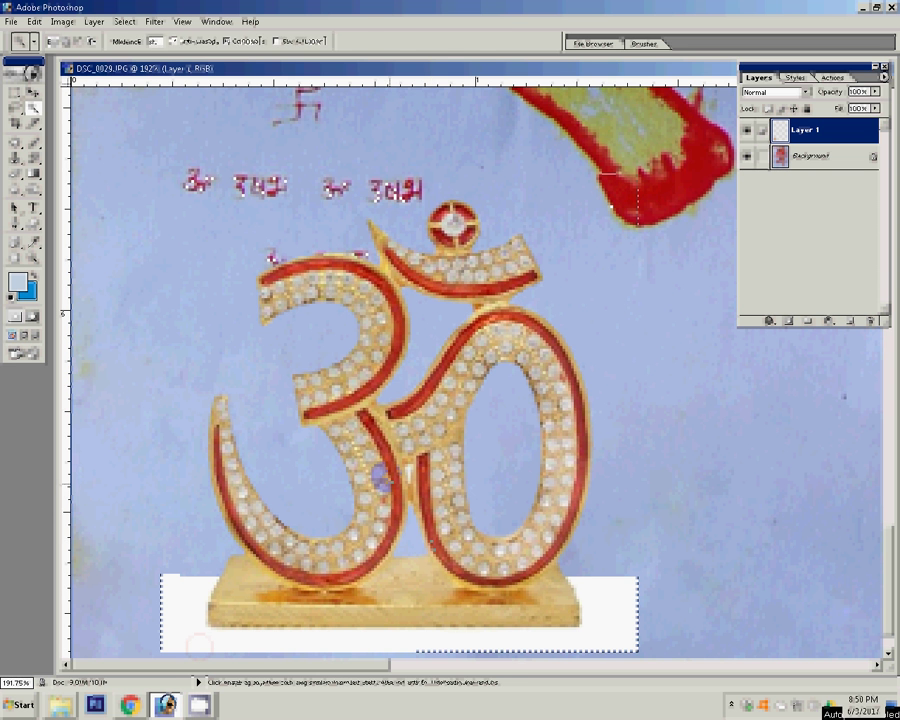
Use a 20 px Eraser to clear the leftover white strip under the Om's base
key("e")
key("bracketleft")
key("bracketleft")
key("bracketleft")
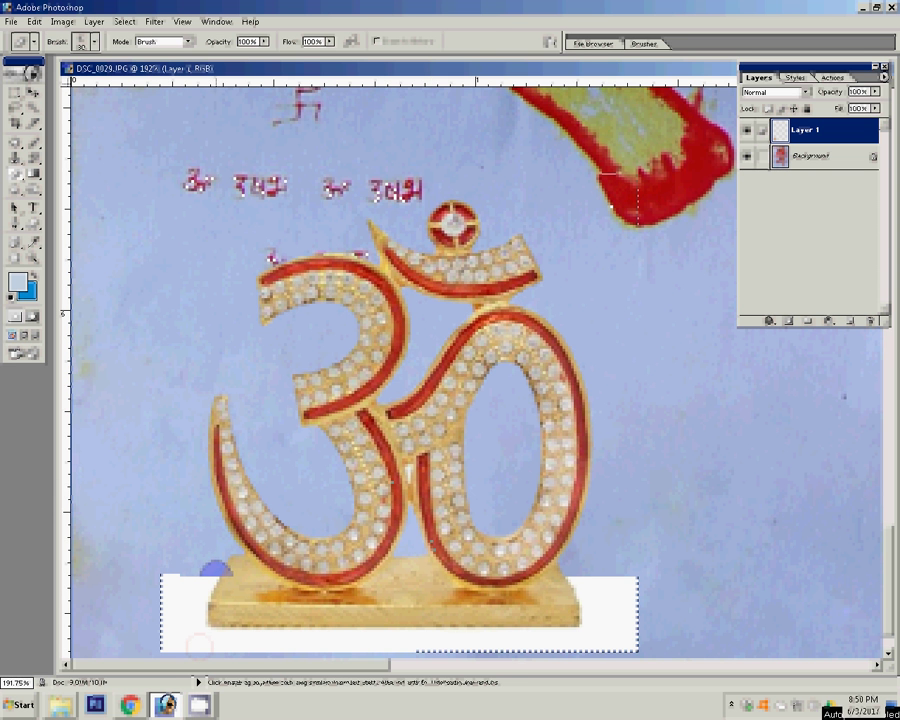
key("bracketleft")
key("ctrl+z")
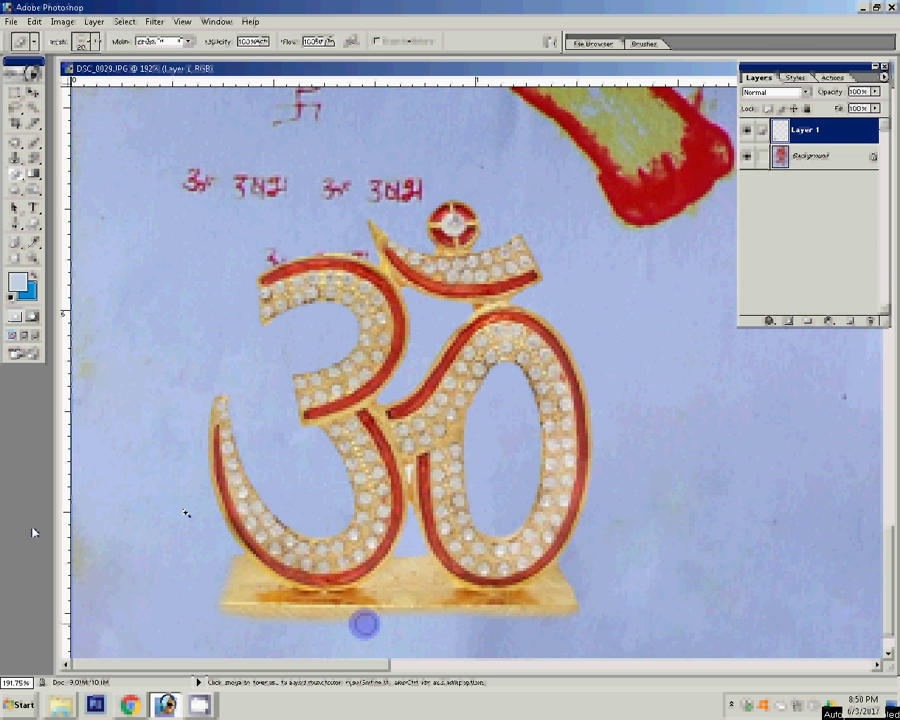
key("z")
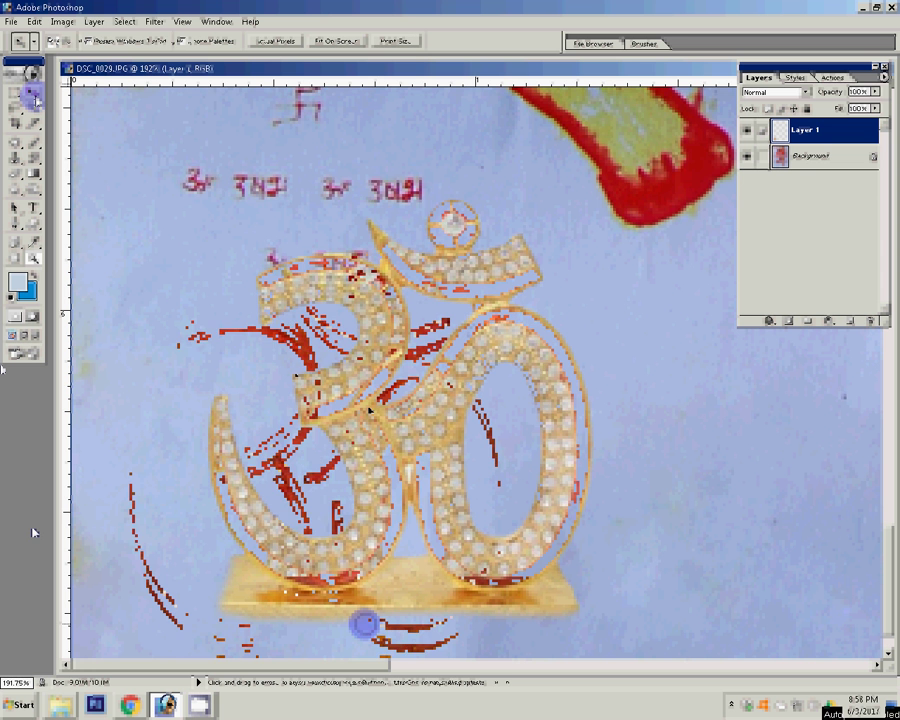
Zoom out and drag the Om idol layer to the lower left beneath the mantra lines
key("v")
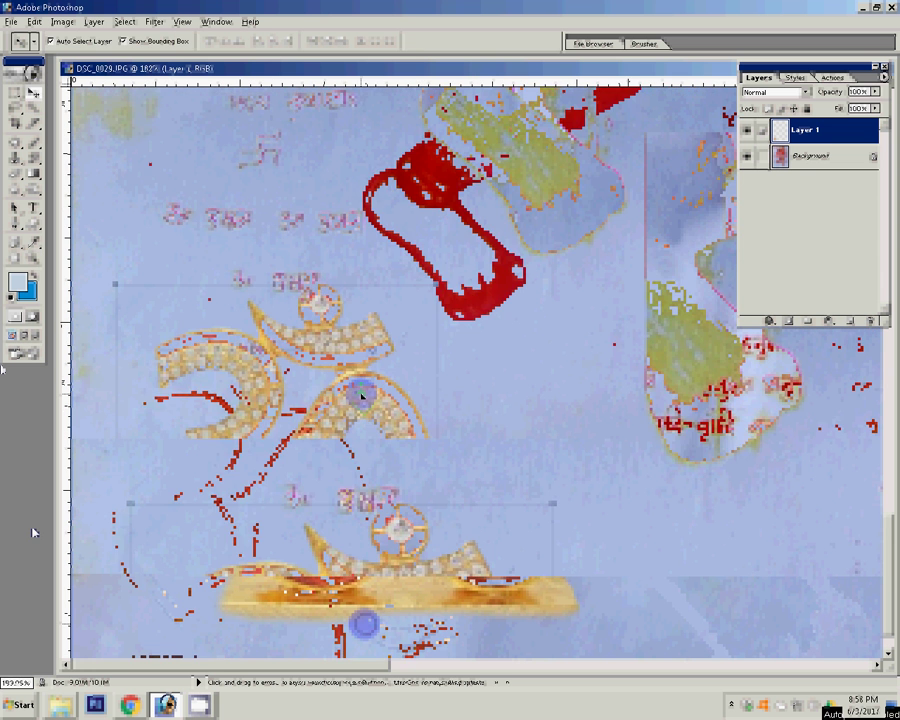
key("ctrl+minus")
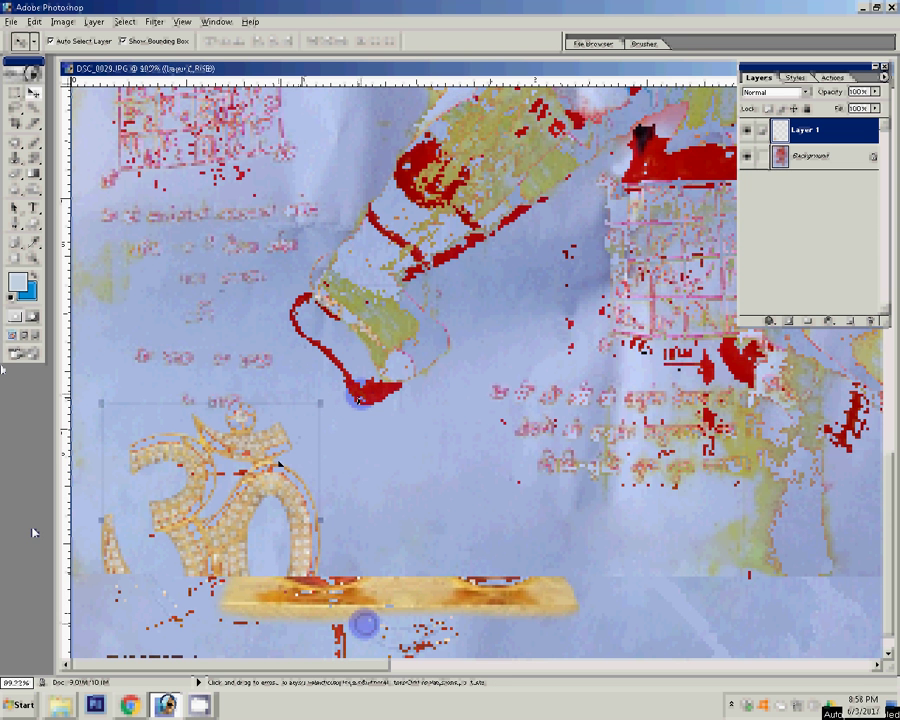
left_click_drag(278, 462, 343, 455)
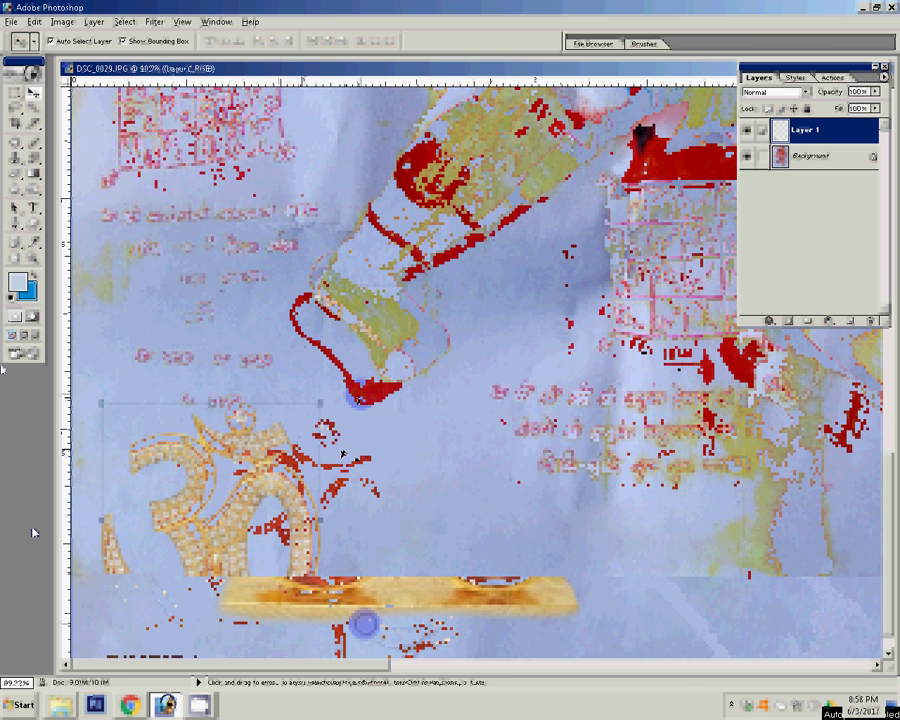
left_click(342, 458)
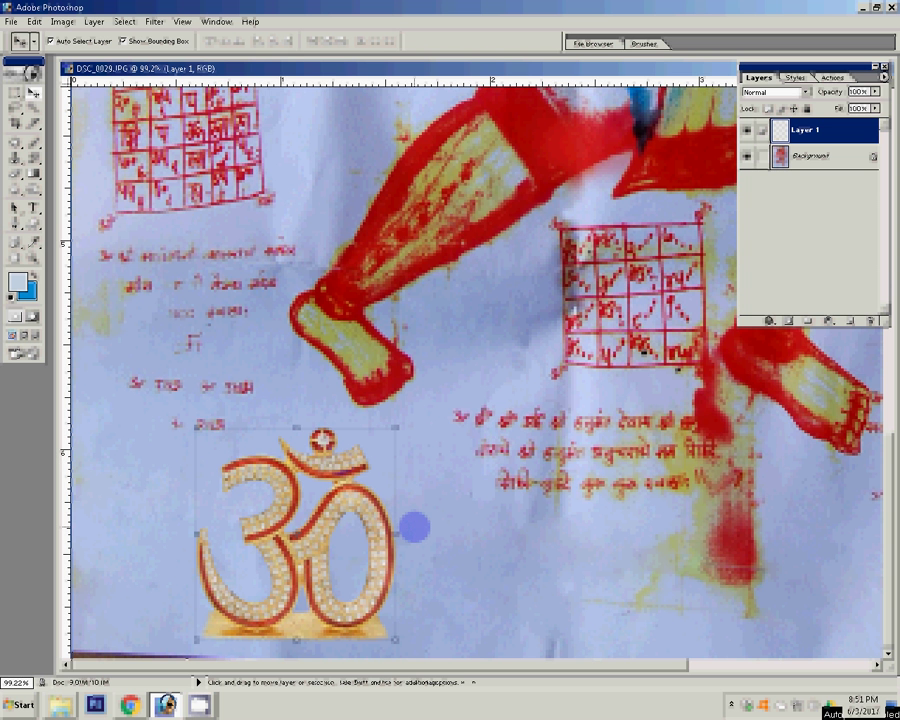
Apply Levels to the Om layer with midtone 0.58 and white point 233
key("ctrl+l")
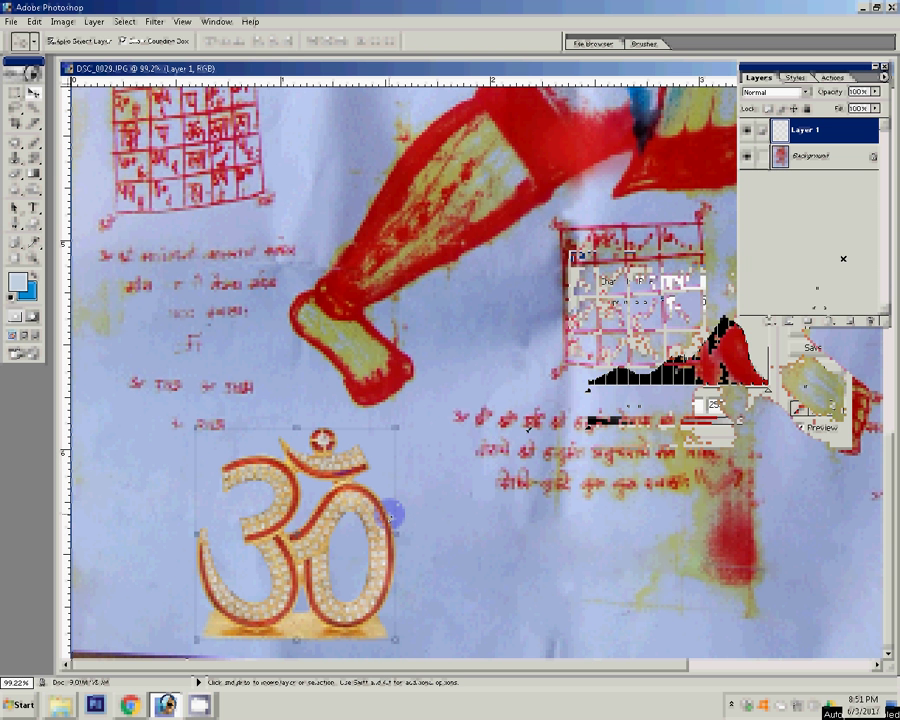
left_click_drag(677, 393, 707, 392)
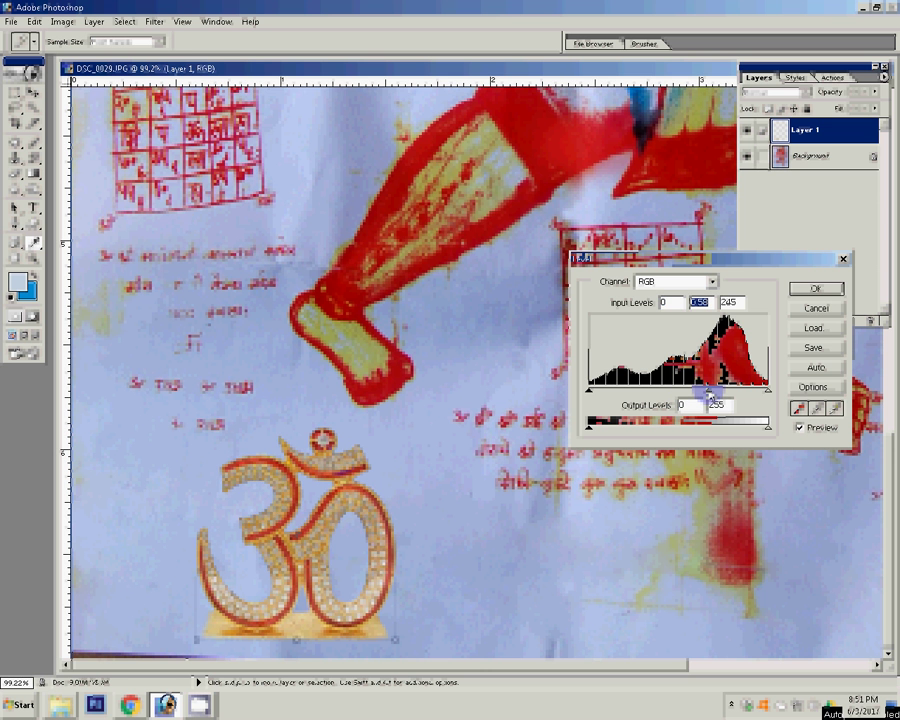
left_click_drag(766, 388, 754, 397)
key("Tab")
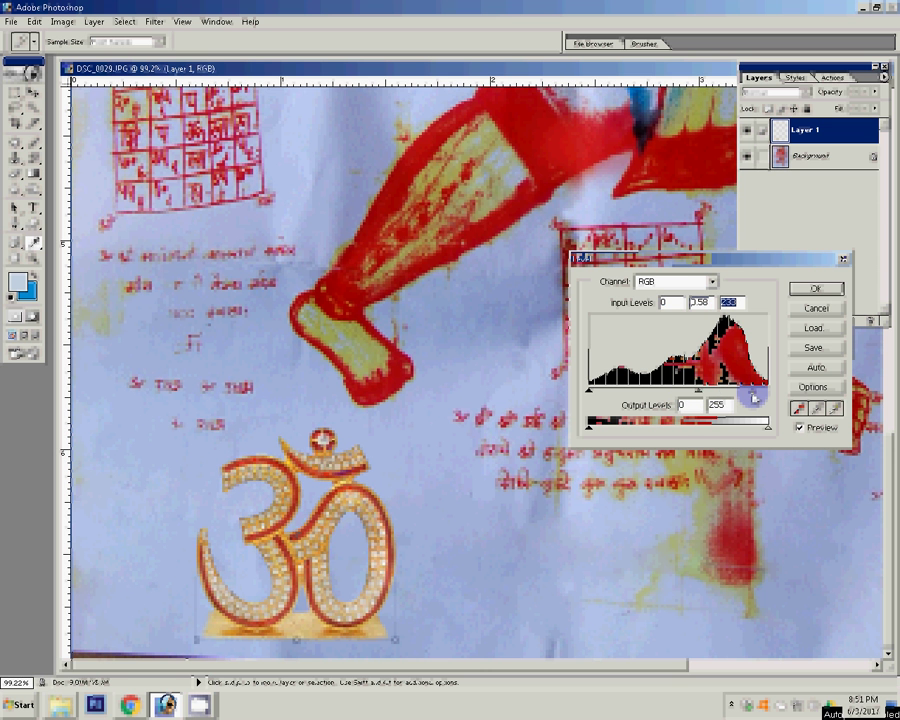
key("Return")
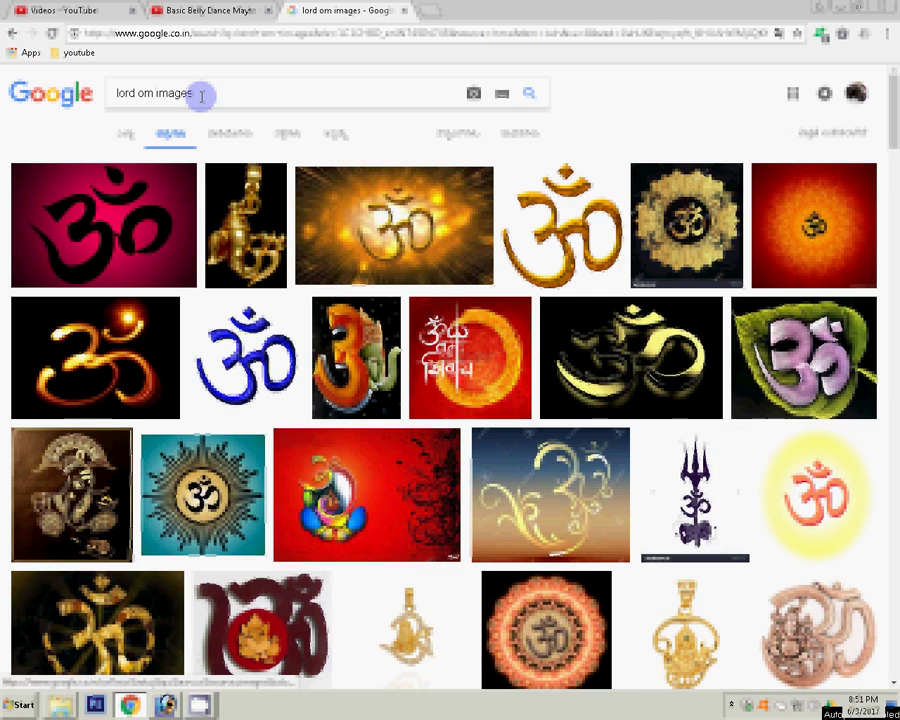
Replace the Google query with 'jaya sri ram' and run the search
left_click_drag(195, 92, 120, 136)
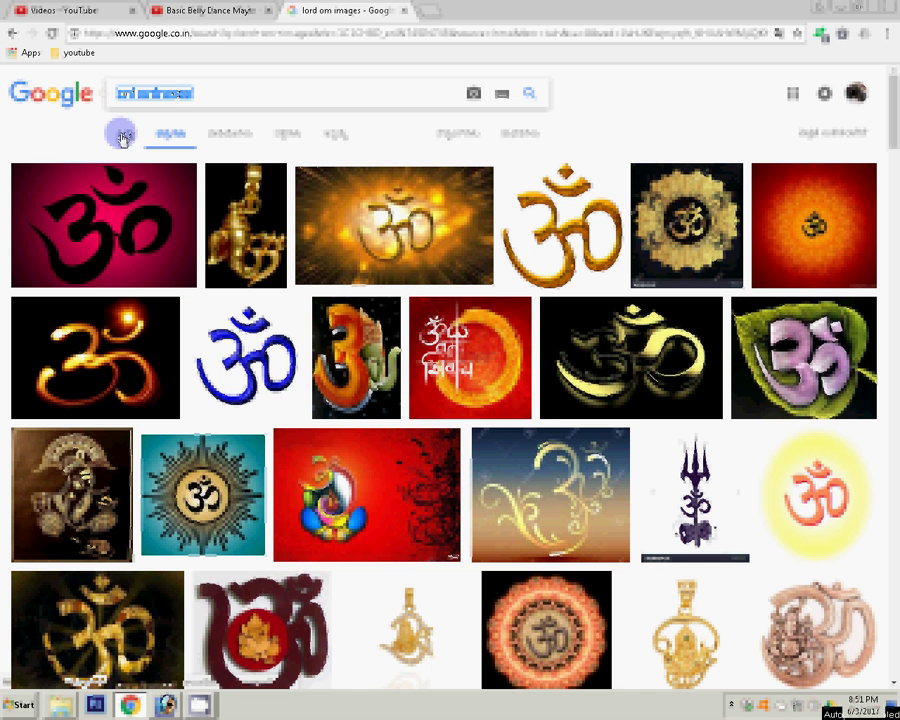
left_click(122, 137)
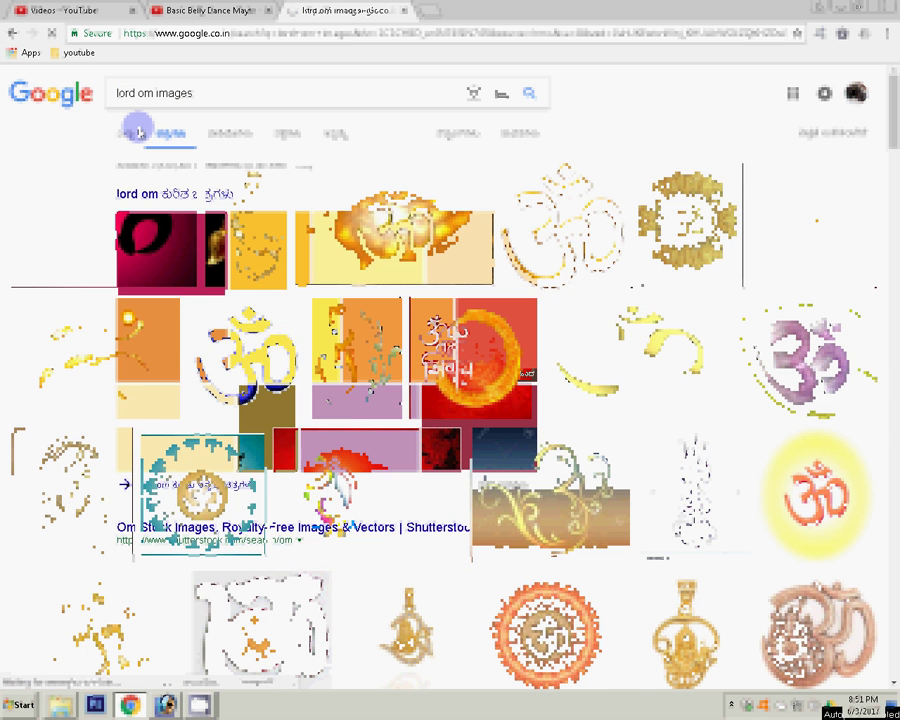
left_click_drag(193, 93, 116, 93)
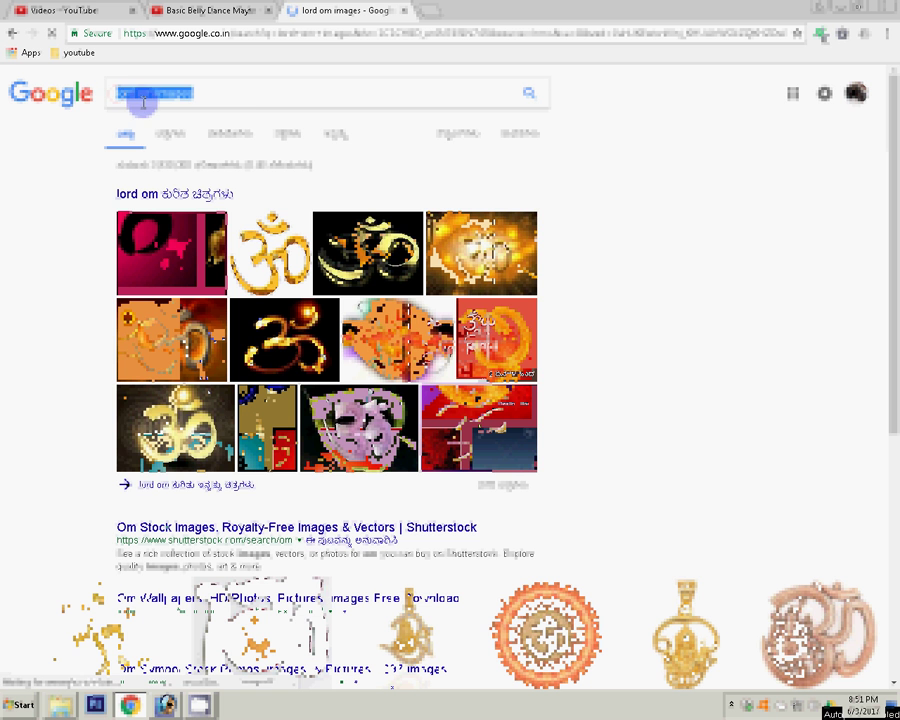
type("l")
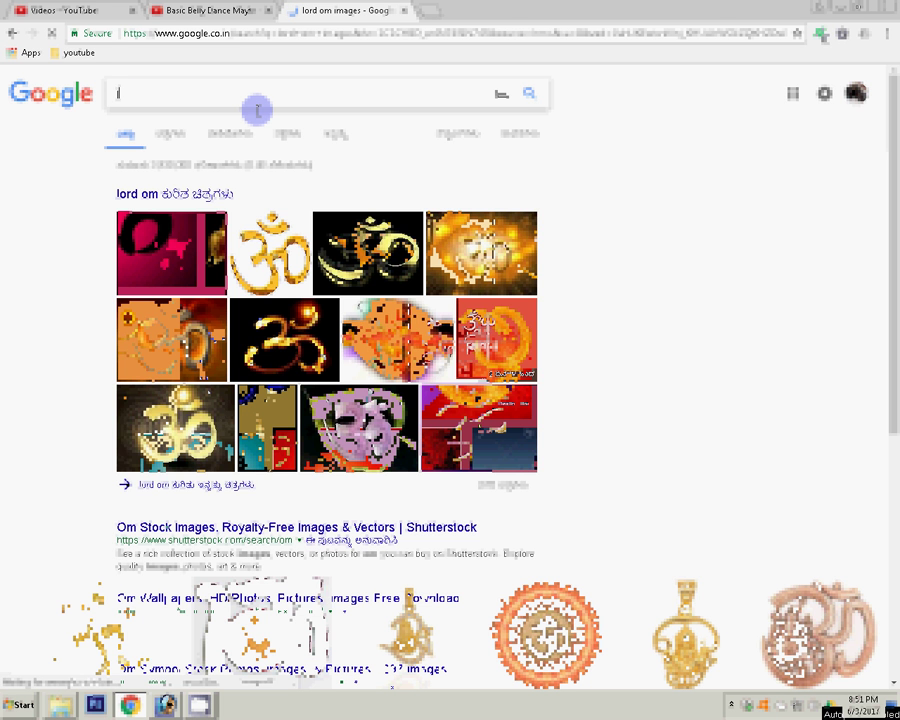
type("or")
type("aya")
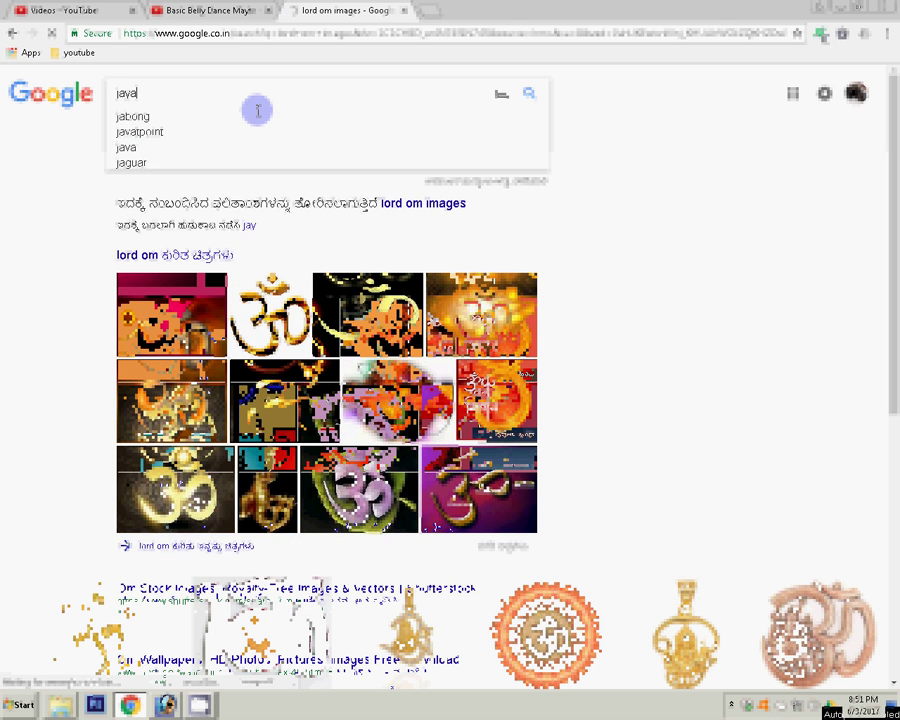
type(" sr")
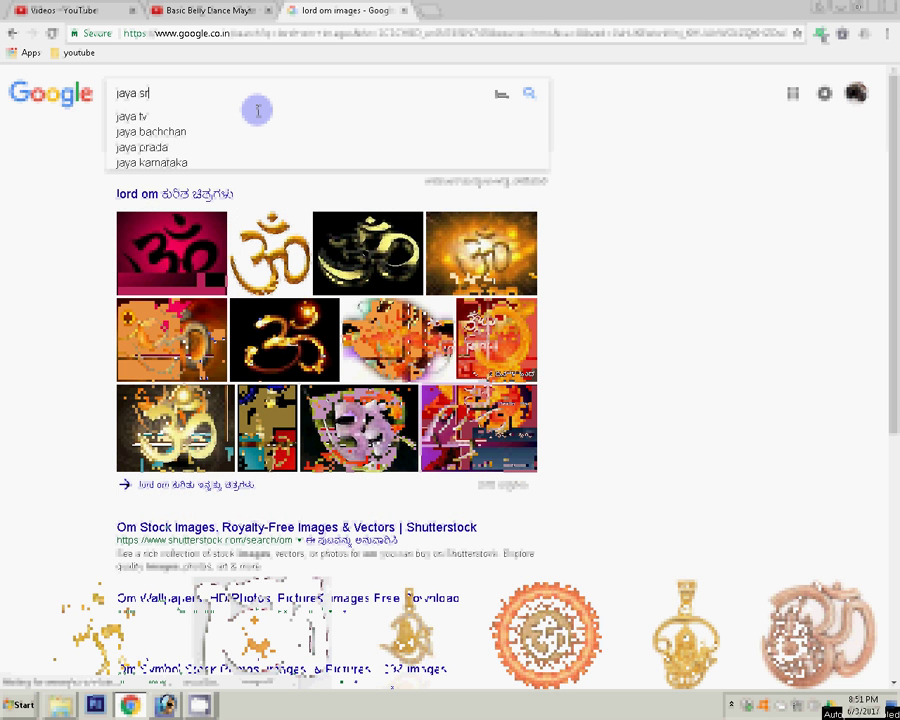
type("i")
type(" ra")
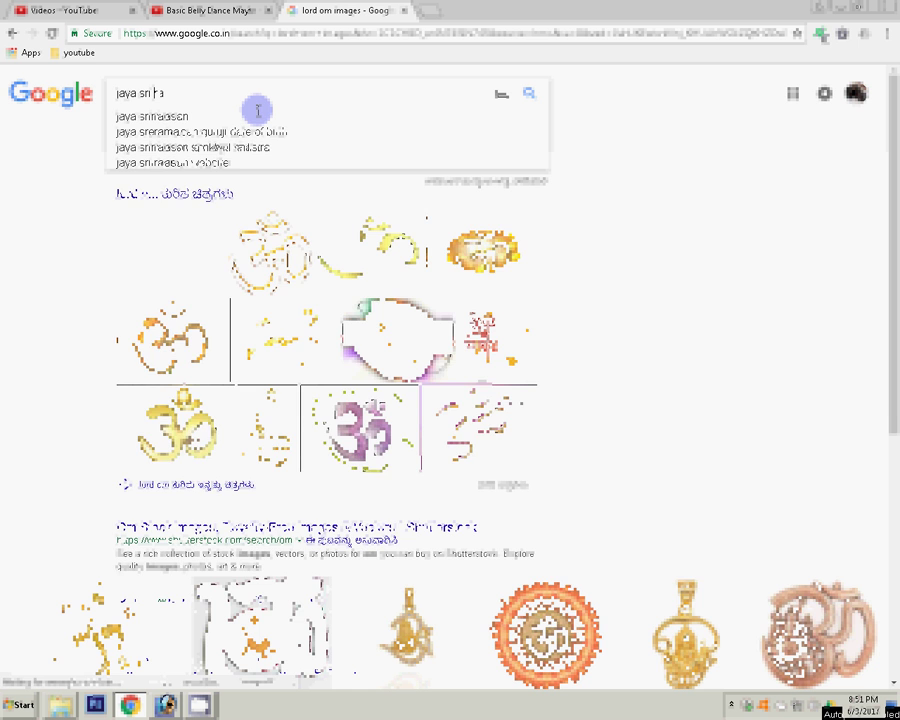
type("m")
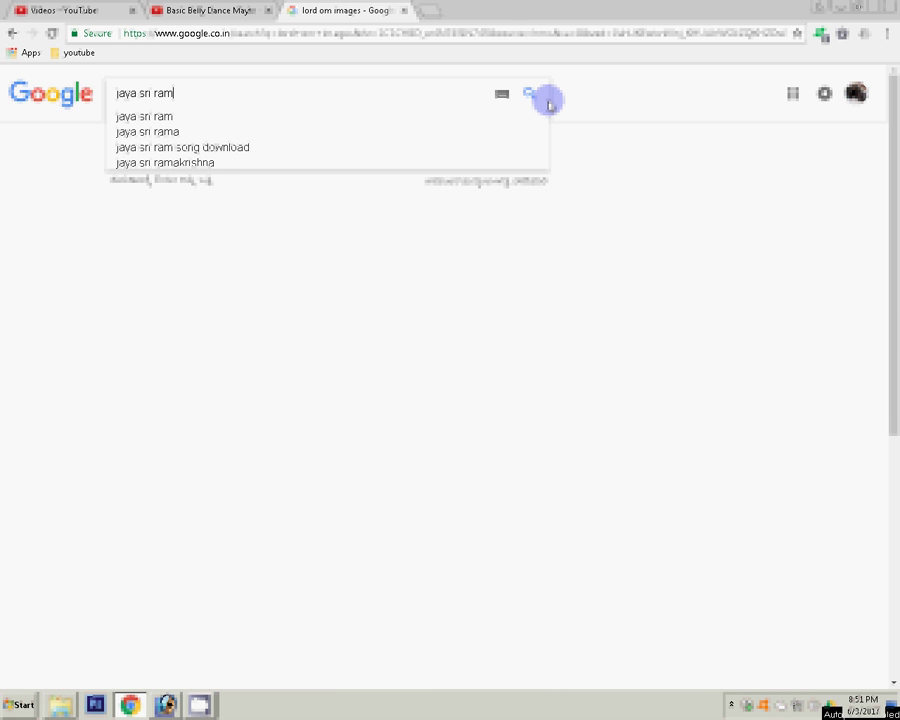
left_click(533, 95)
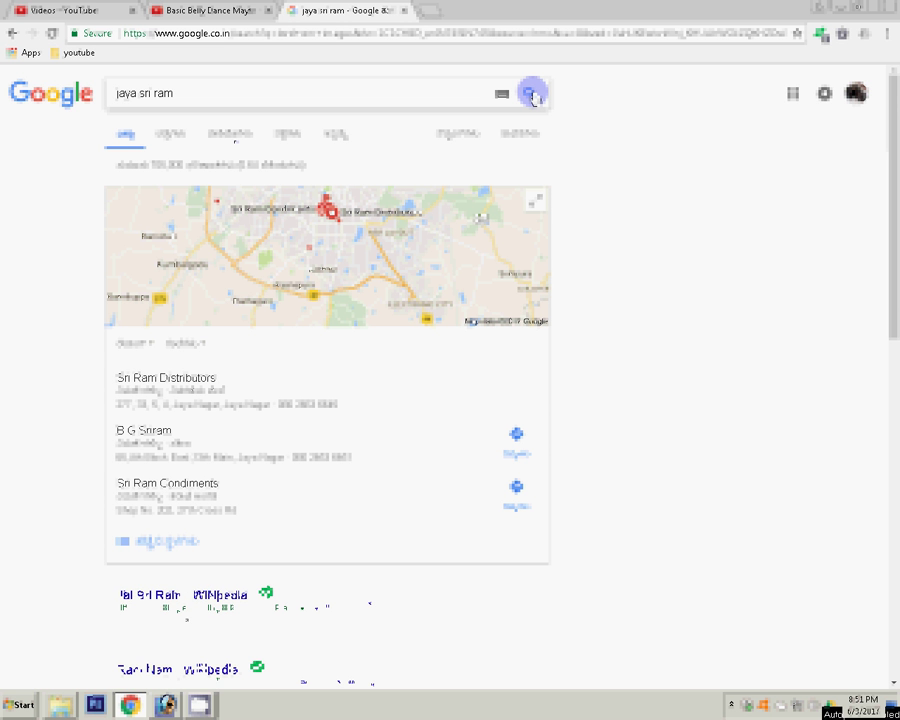
Extend the query to 'jaya sri ram hindi text', accepting the corrected spelling
left_click(201, 92)
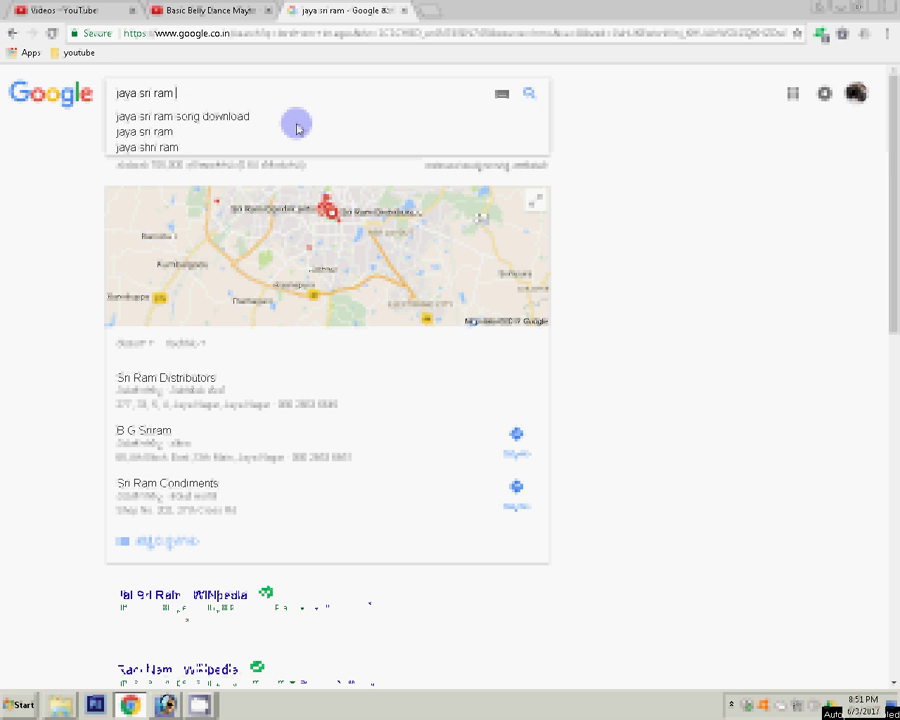
type("h")
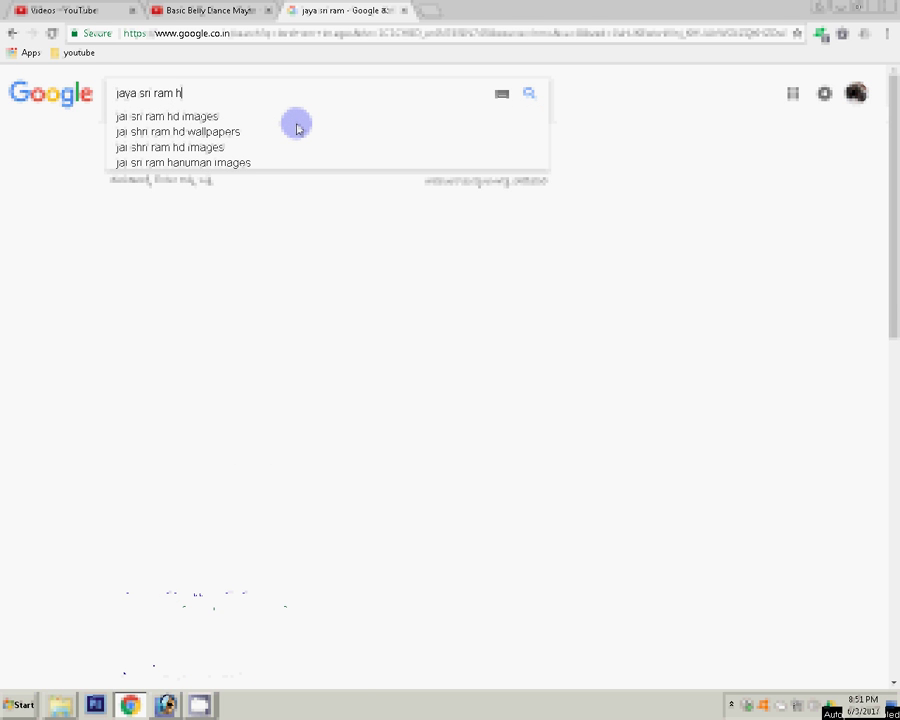
type("indi ")
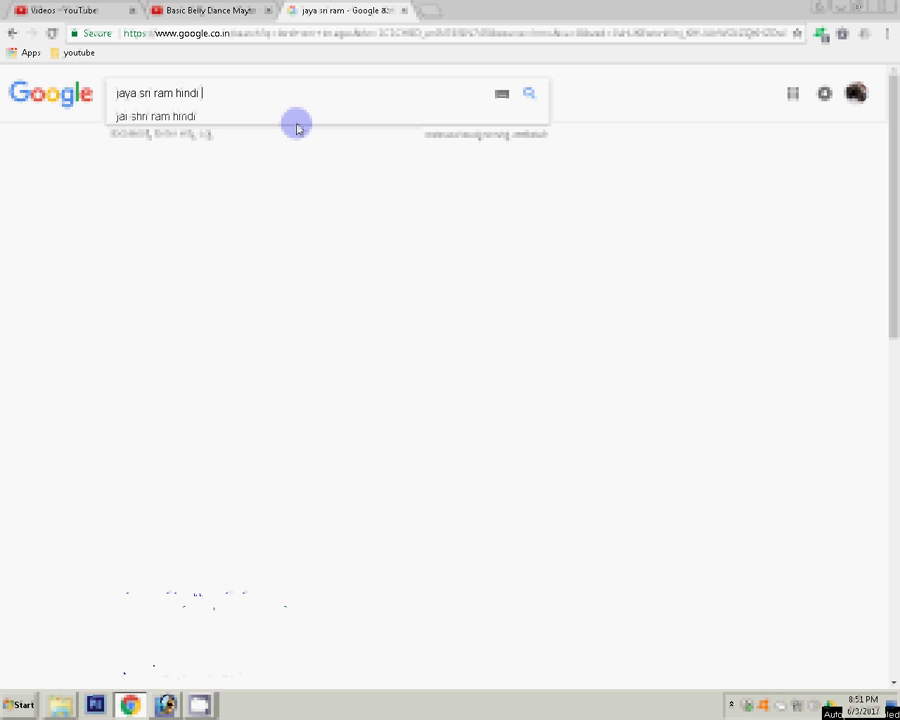
type("गा")
type("ना")
type("l")
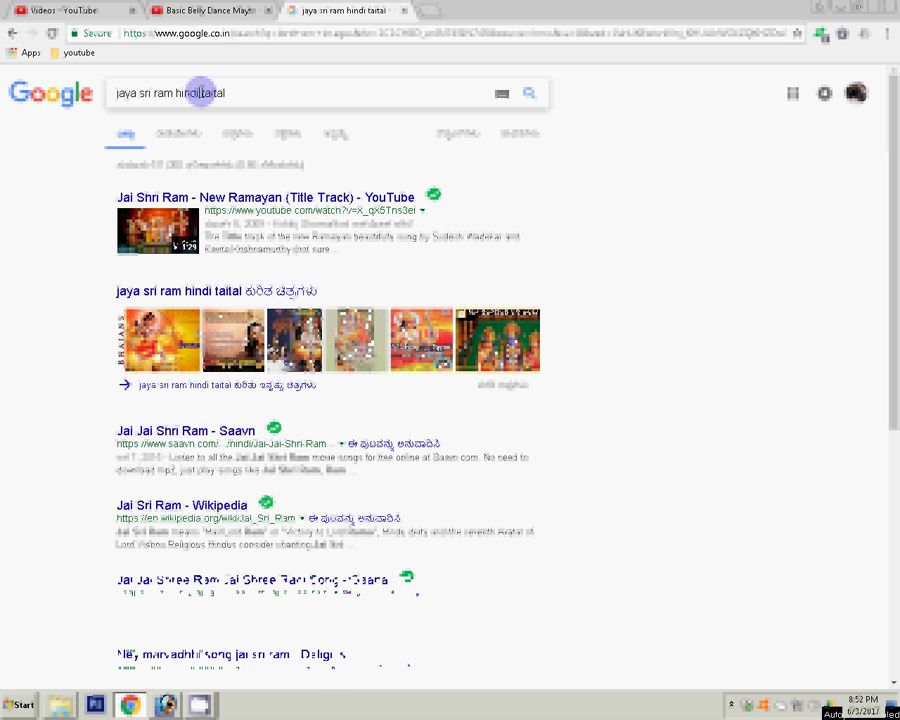
left_click_drag(200, 92, 241, 92)
key("BackSpace")
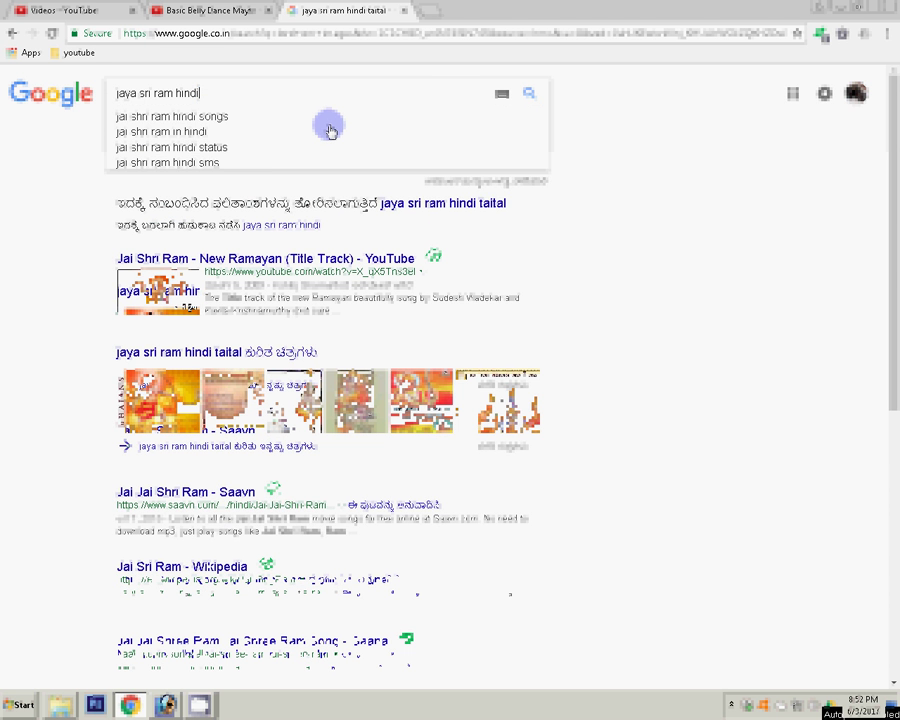
type("taxt")
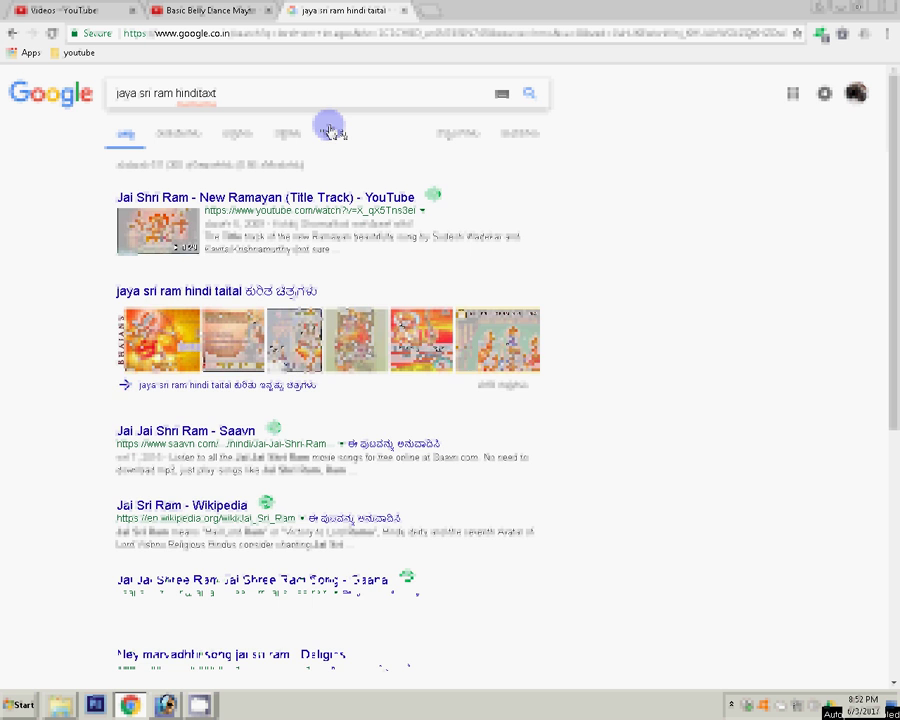
left_click(322, 134)
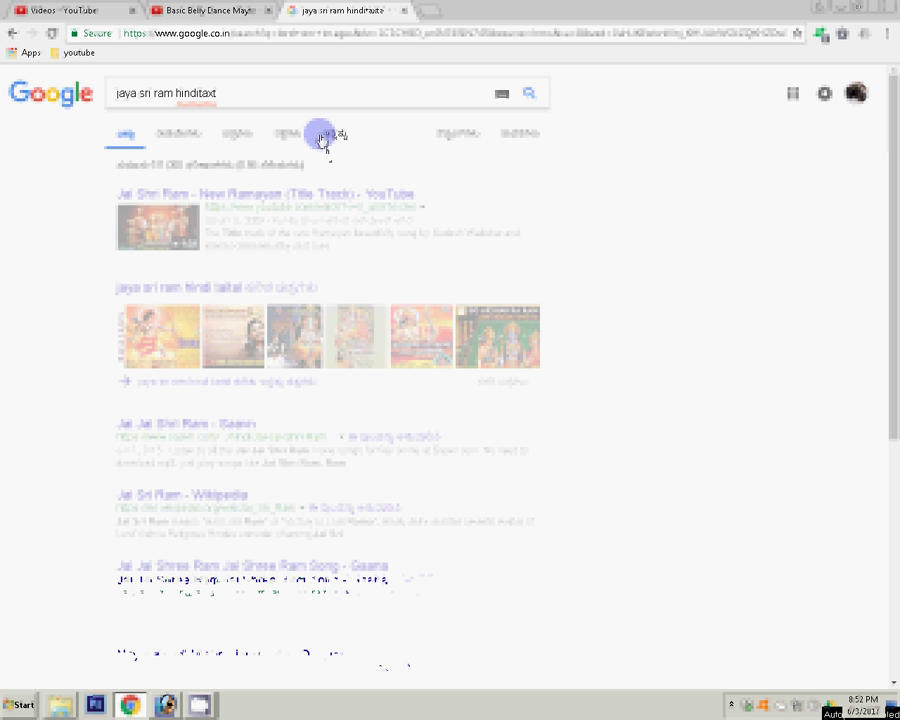
left_click(199, 94)
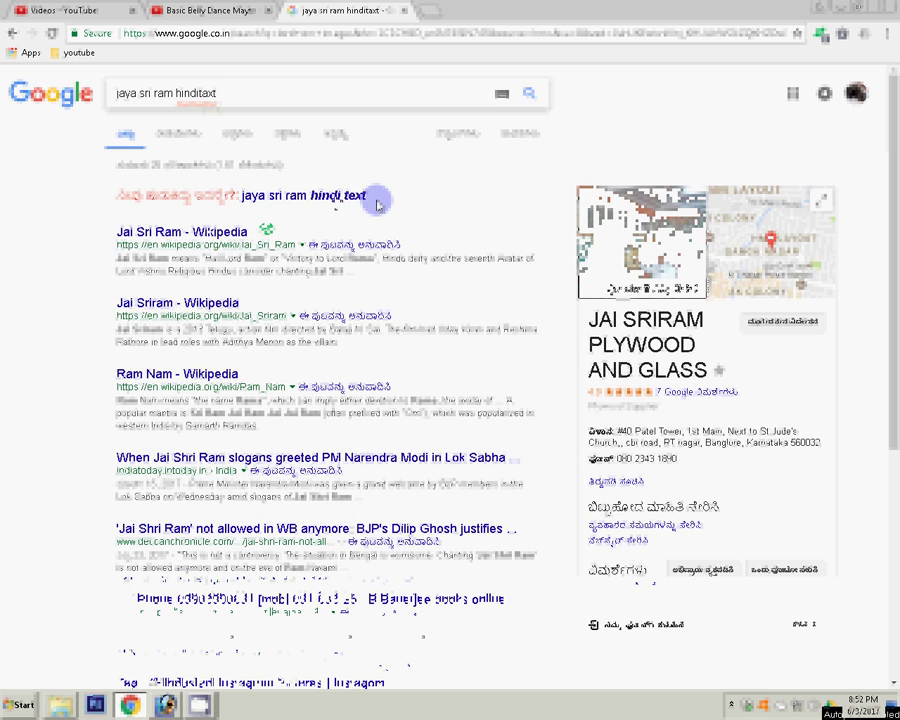
left_click(376, 200)
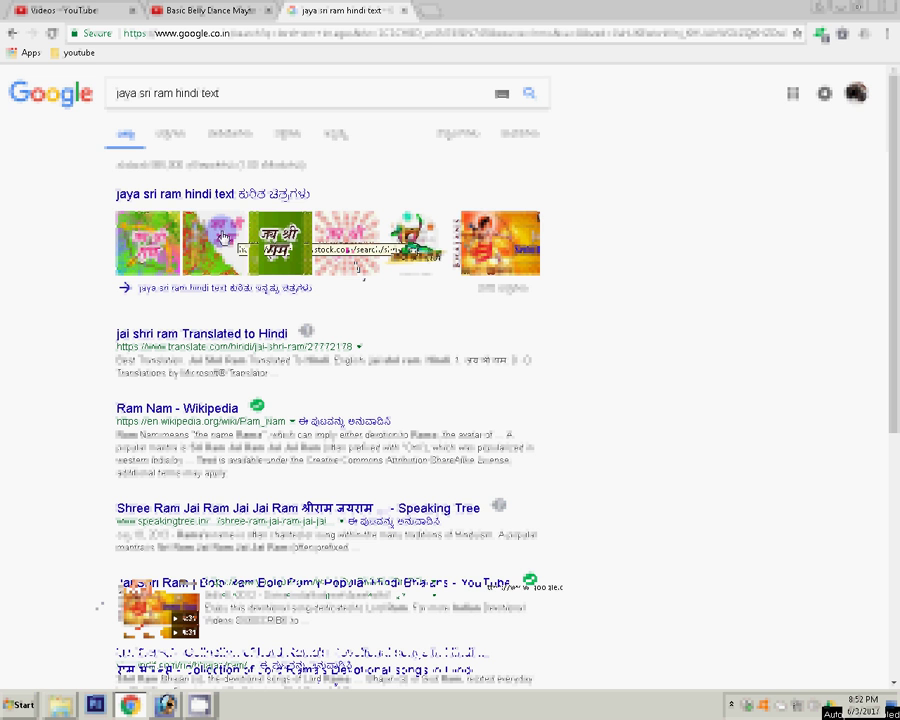
Preview the fourth image result, then close the search results tab
left_click(358, 266)
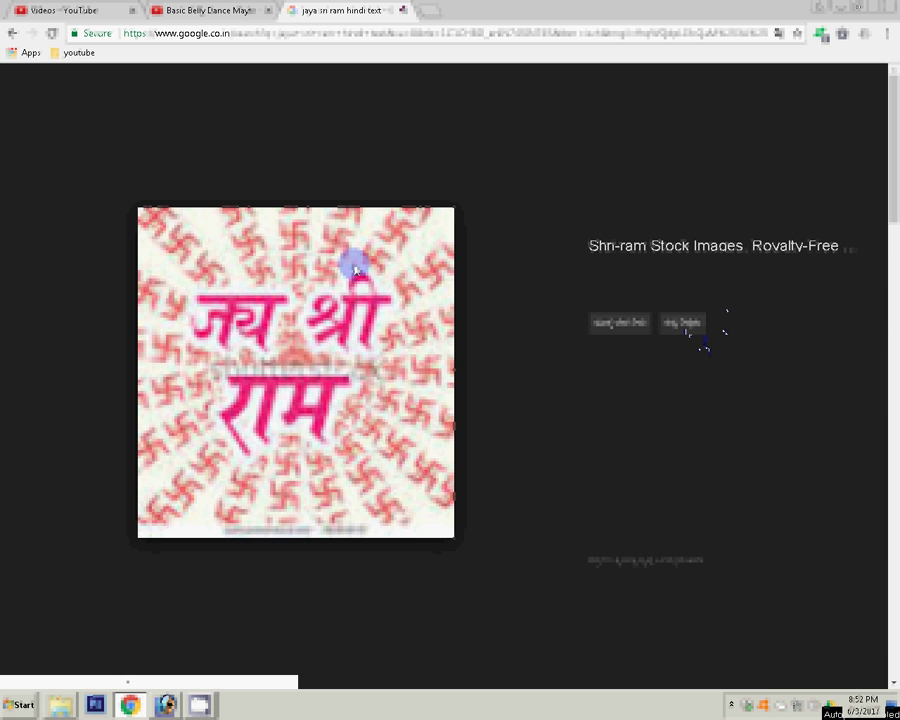
left_click(403, 11)
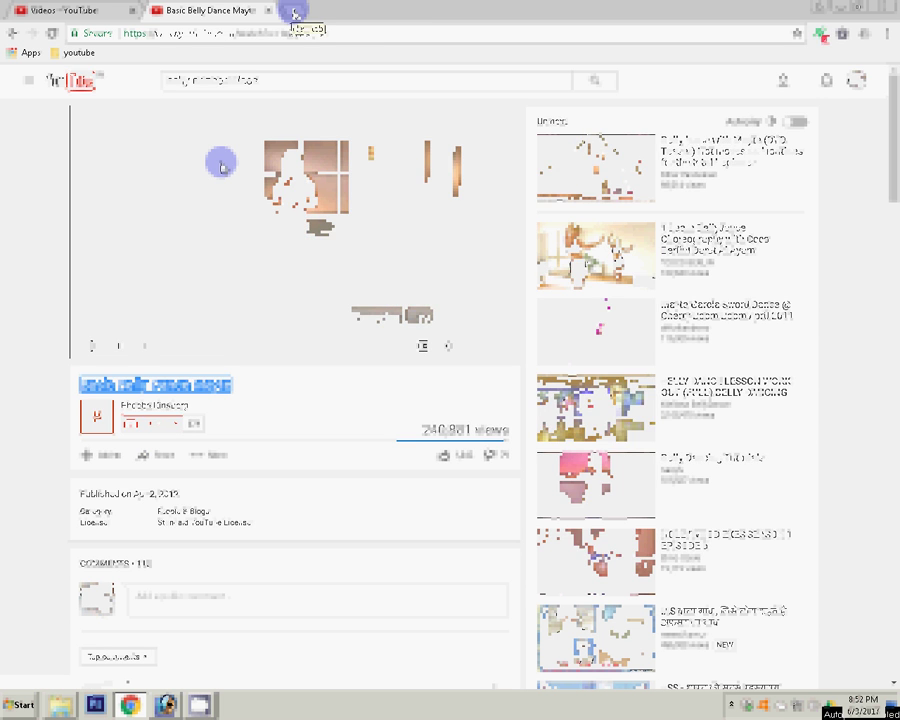
Rerun the 'jaya sri ram hindi text' search from autocomplete in a new tab
left_click(295, 12)
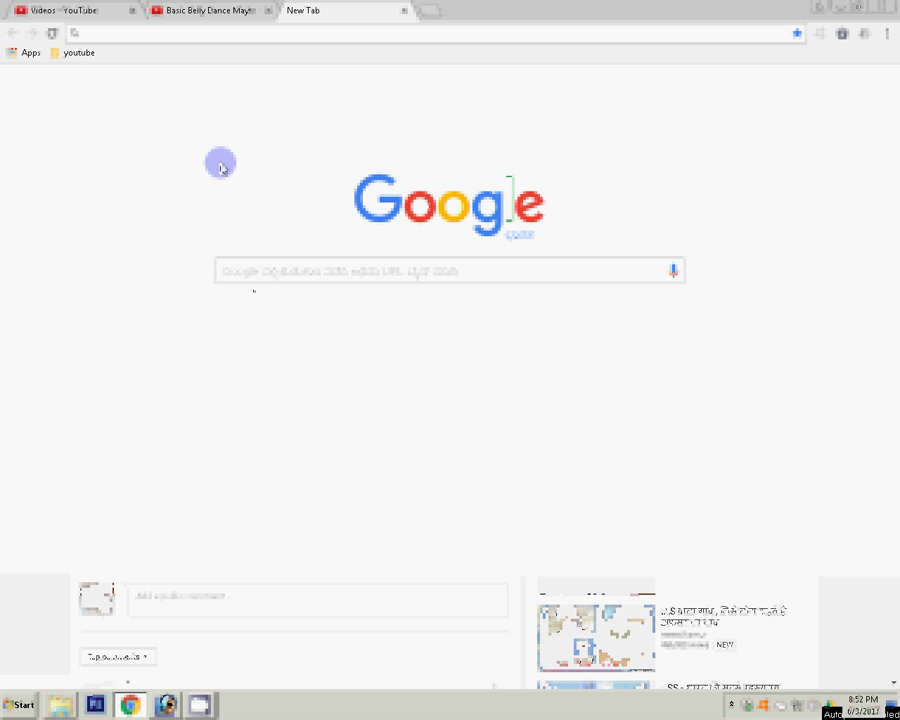
left_click(261, 275)
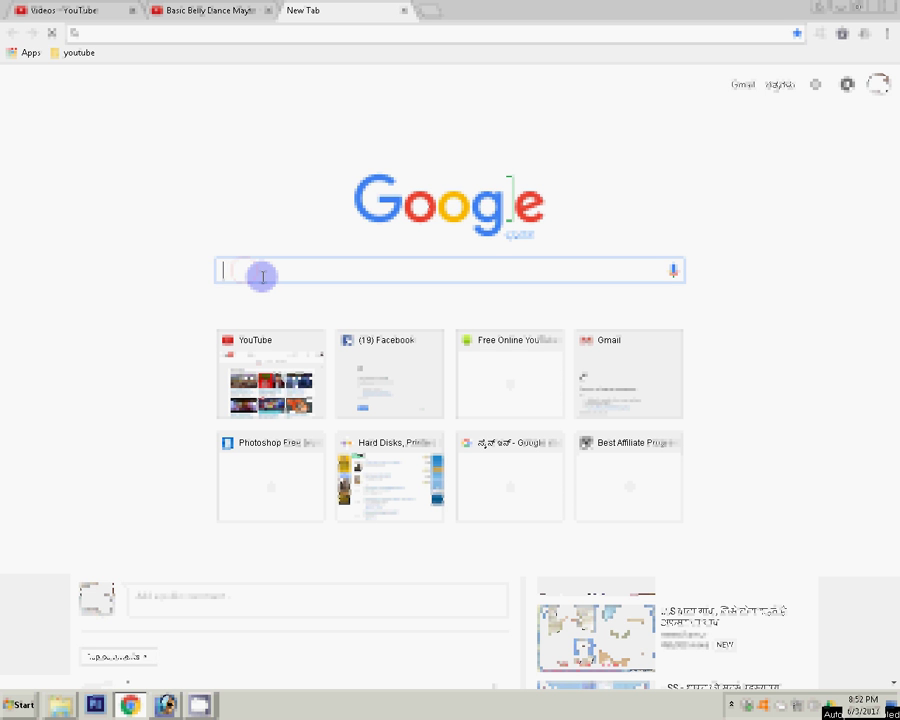
type("jaya")
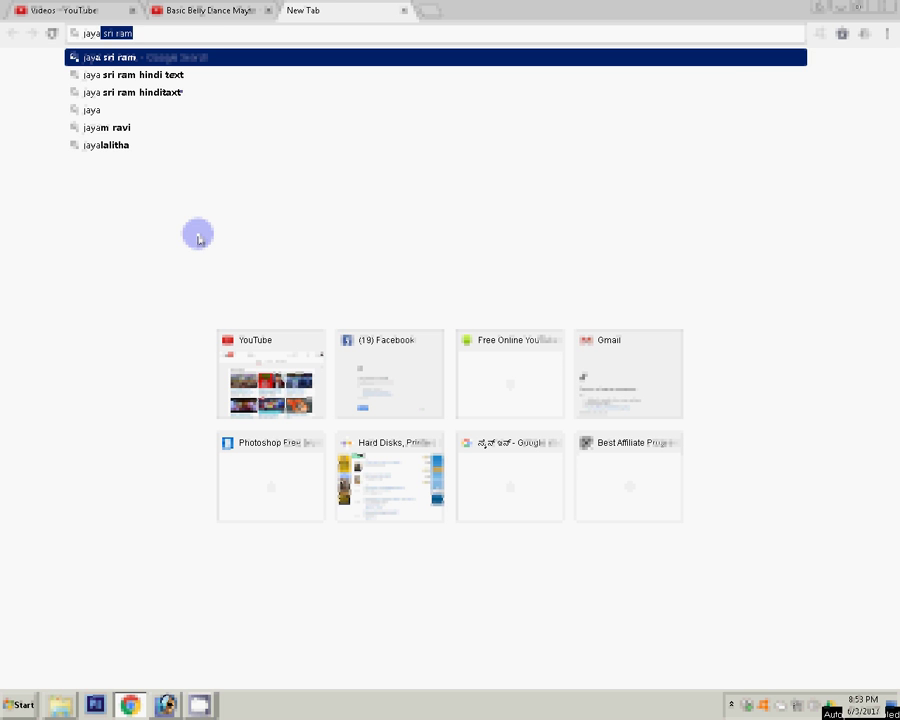
key("Return")
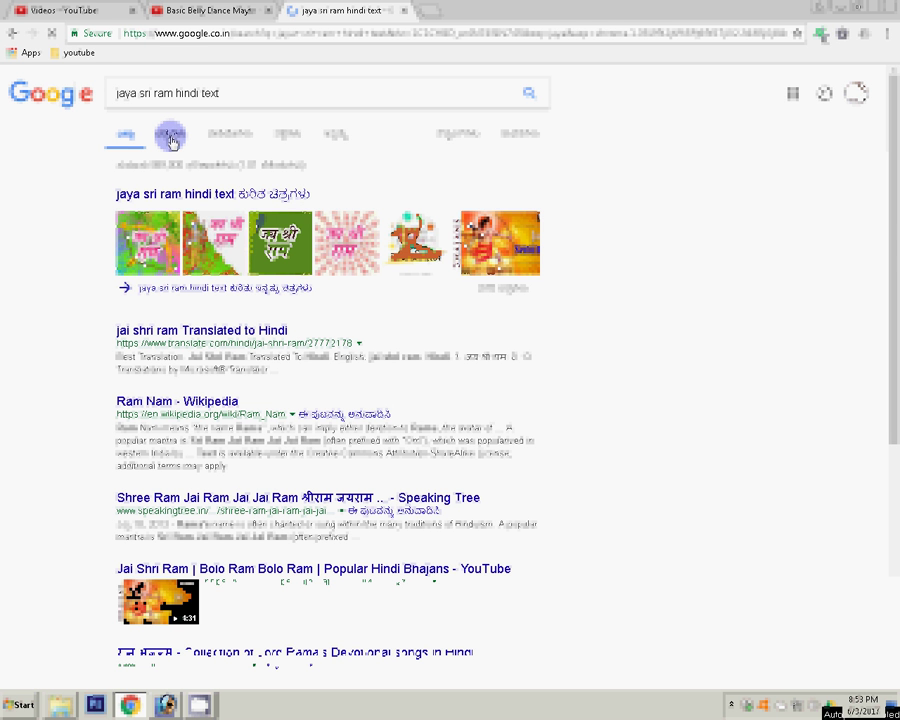
Open the red Shri Ram Navami image full-size from Image results and copy it
left_click(171, 141)
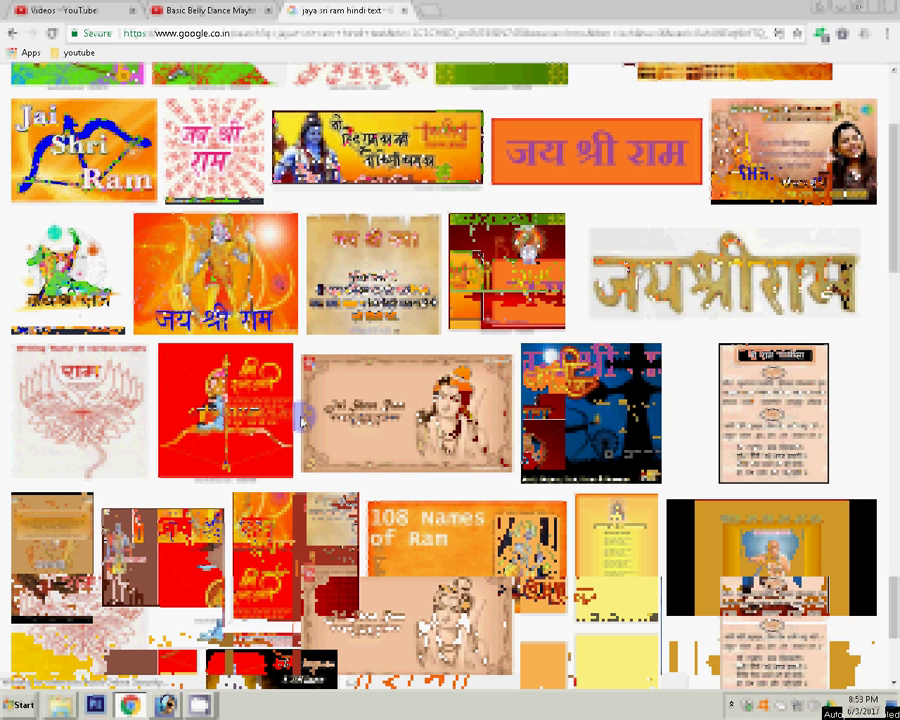
mouse_move(226, 410)
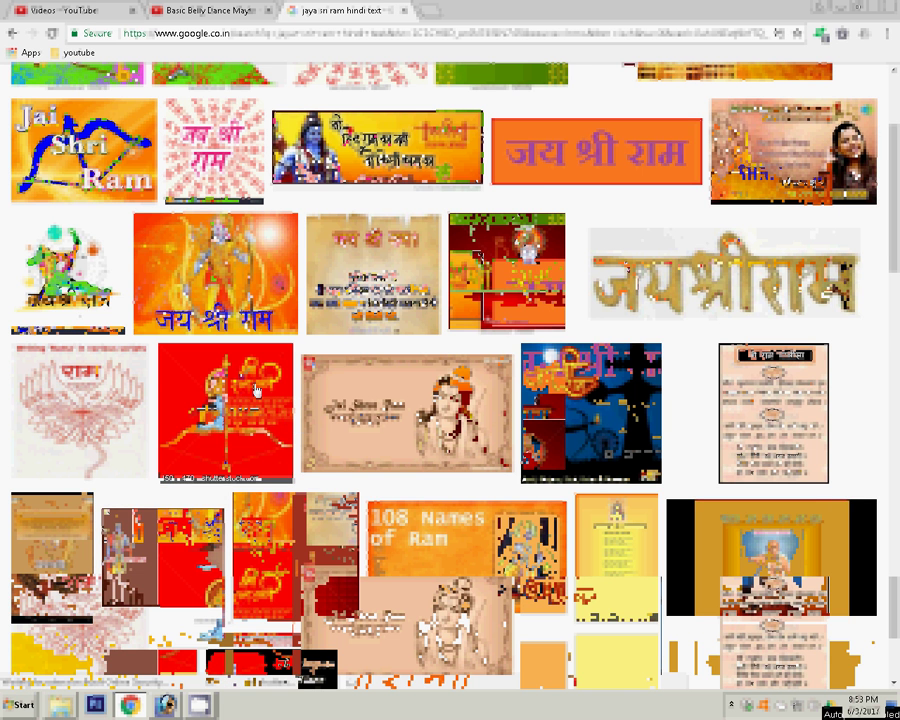
scroll(255, 390, "down", 2)
left_click(255, 390)
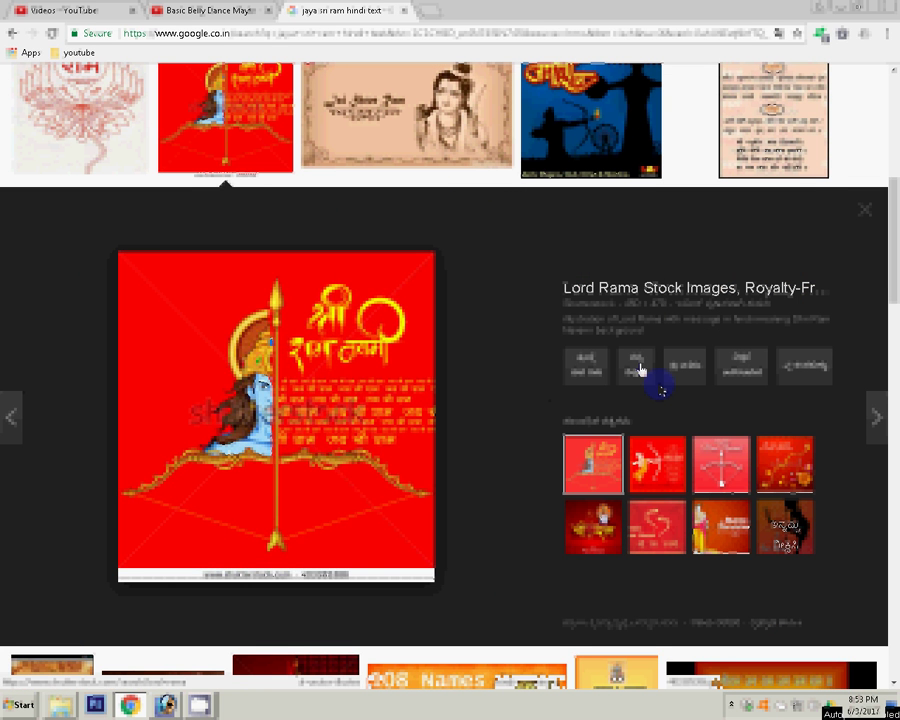
left_click(433, 308)
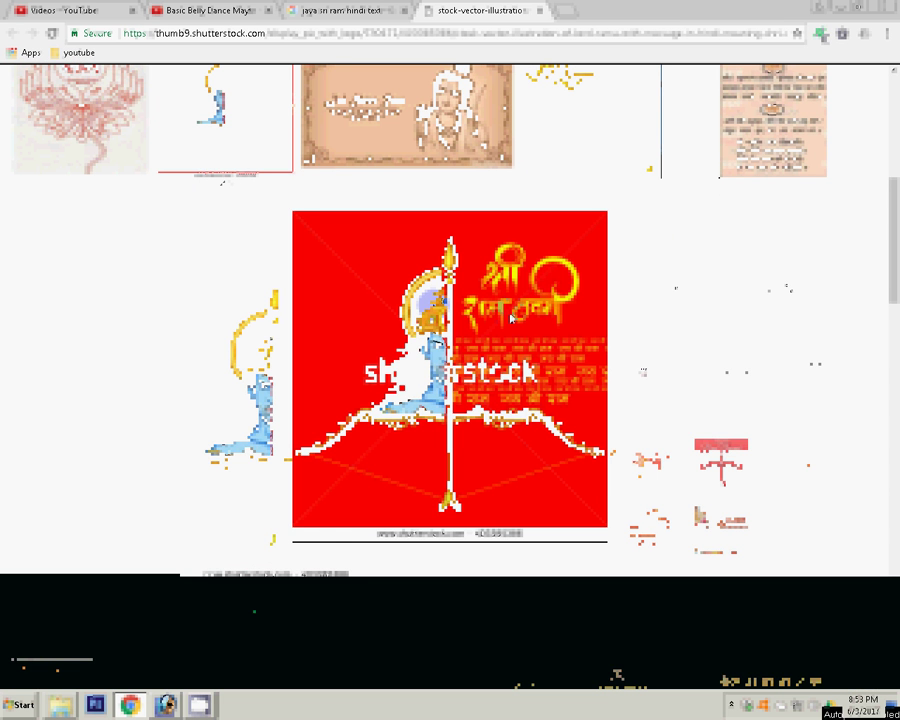
left_click(538, 342)
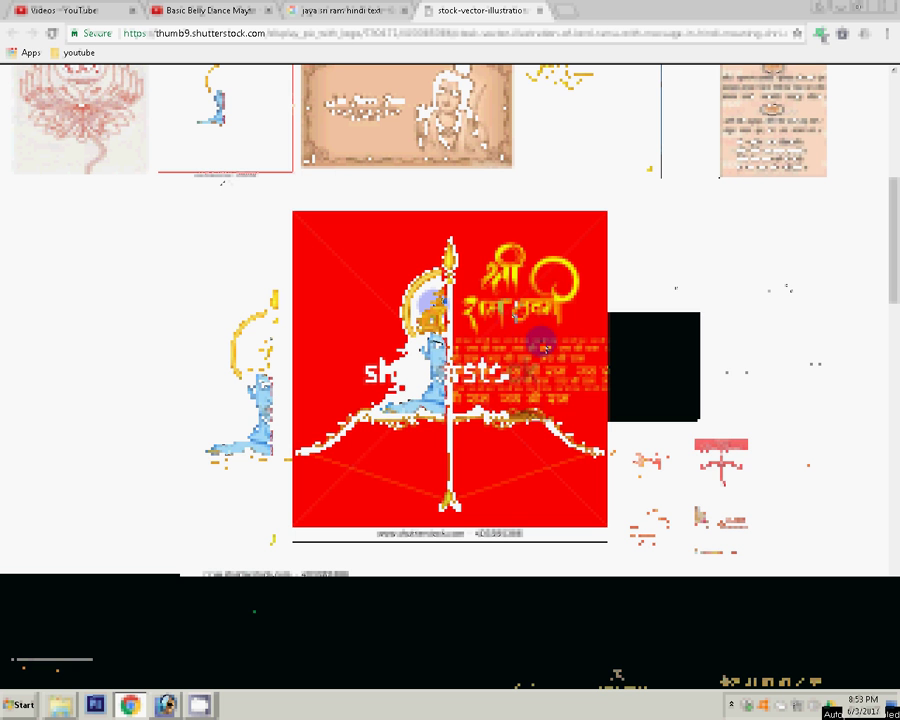
right_click(518, 304)
left_click(555, 341)
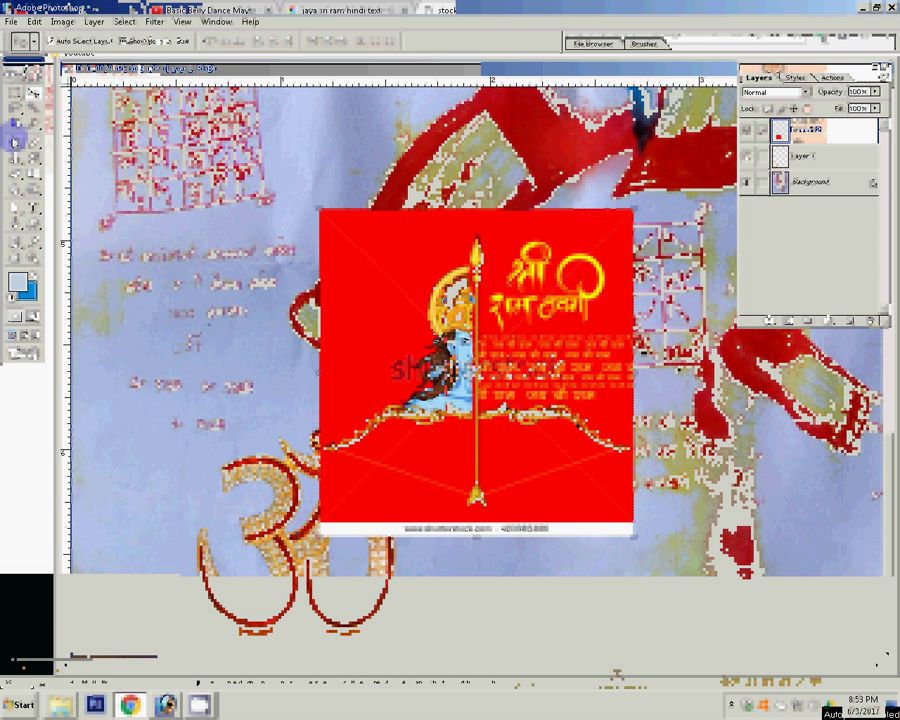
Lasso the Shri Ram Navami lettering, feather it 2 px, and delete the surrounding red
left_click(14, 106)
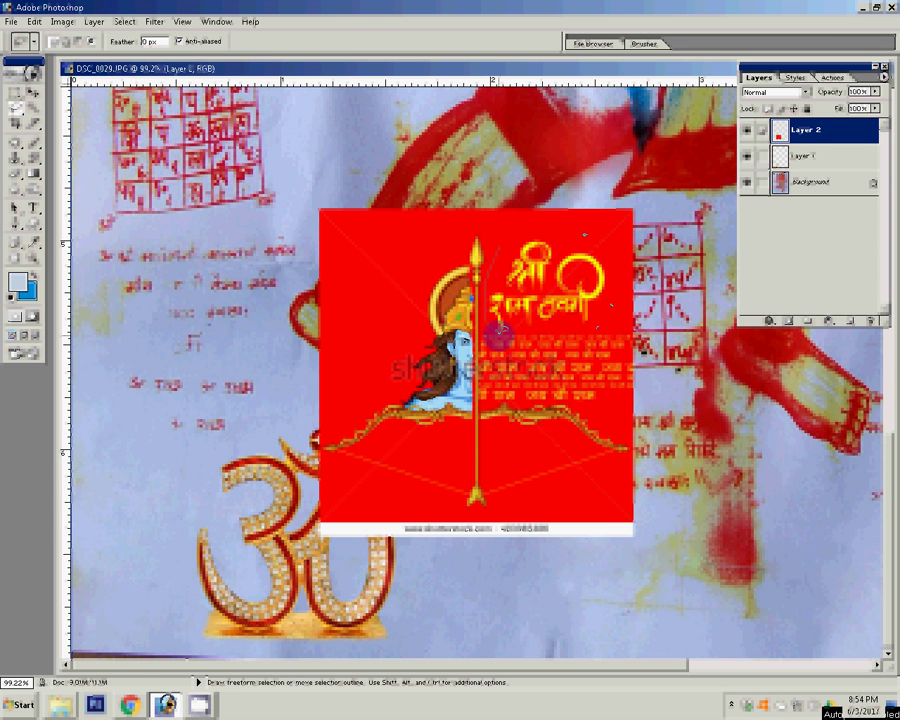
left_click_drag(545, 218, 495, 320)
right_click(555, 262)
left_click(580, 291)
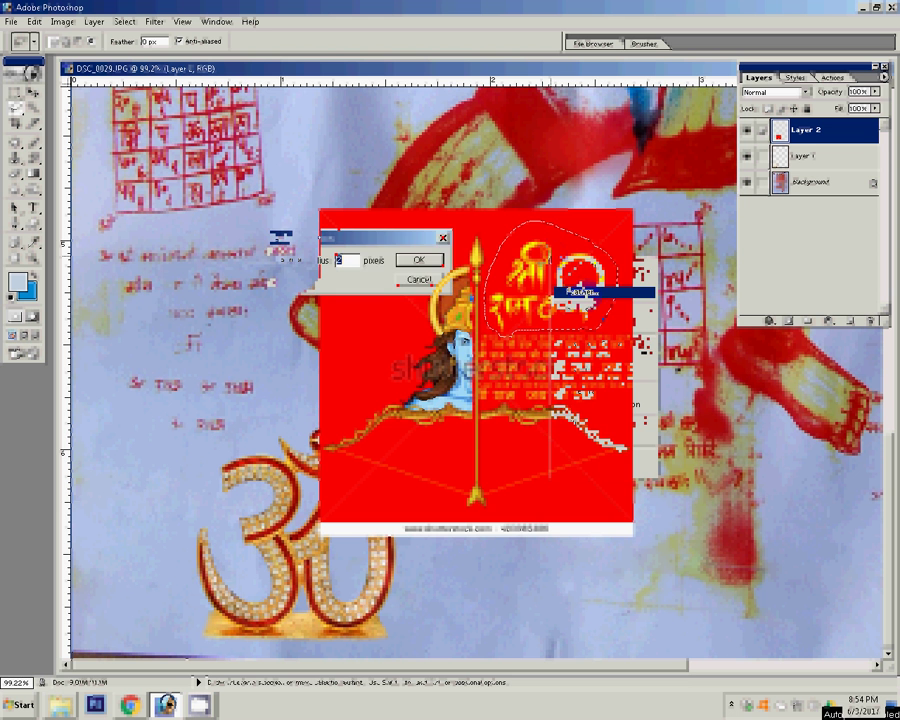
left_click(418, 260)
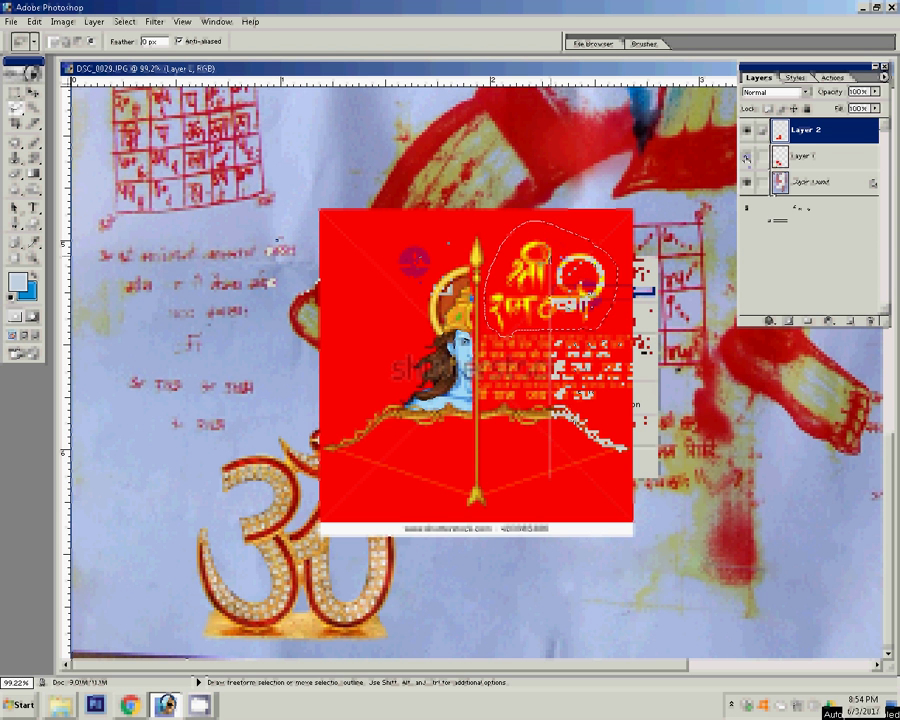
key("ctrl+shift+i")
key("Delete")
Move the lettering below the Om and scale it up across most of the picture
left_click_drag(540, 242, 490, 537)
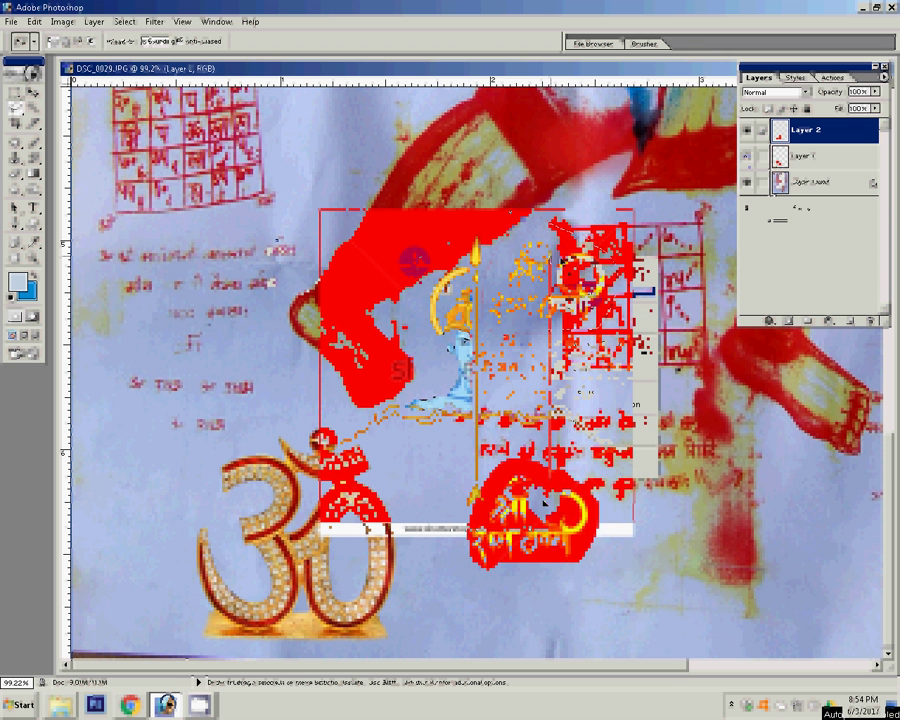
key("ctrl+t")
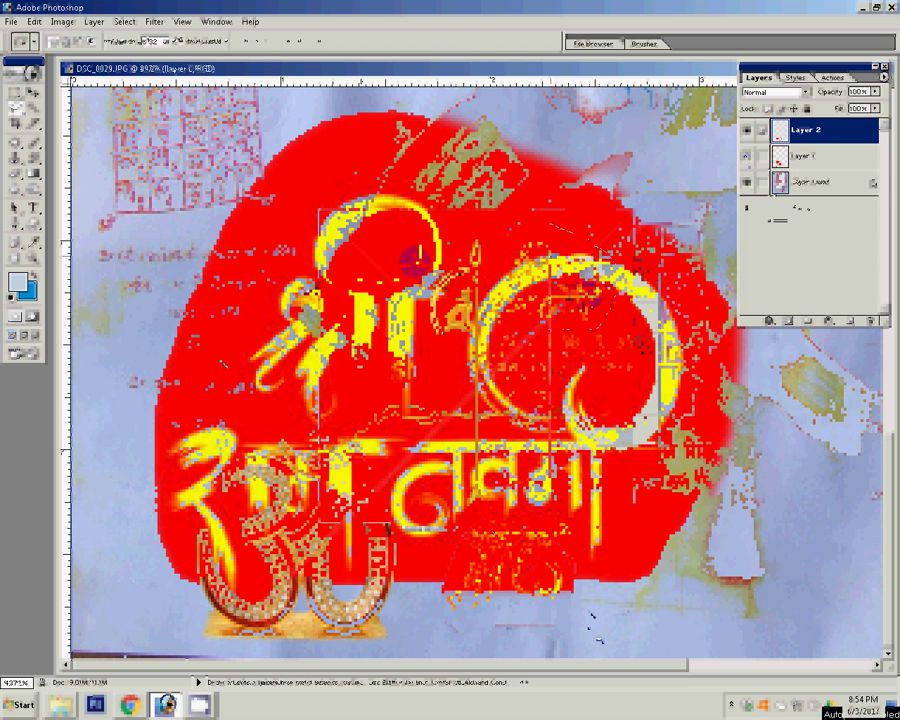
right_click(420, 333)
Feather the letter selection and erase the red fill inside the curl, loop and outline
left_click(470, 462)
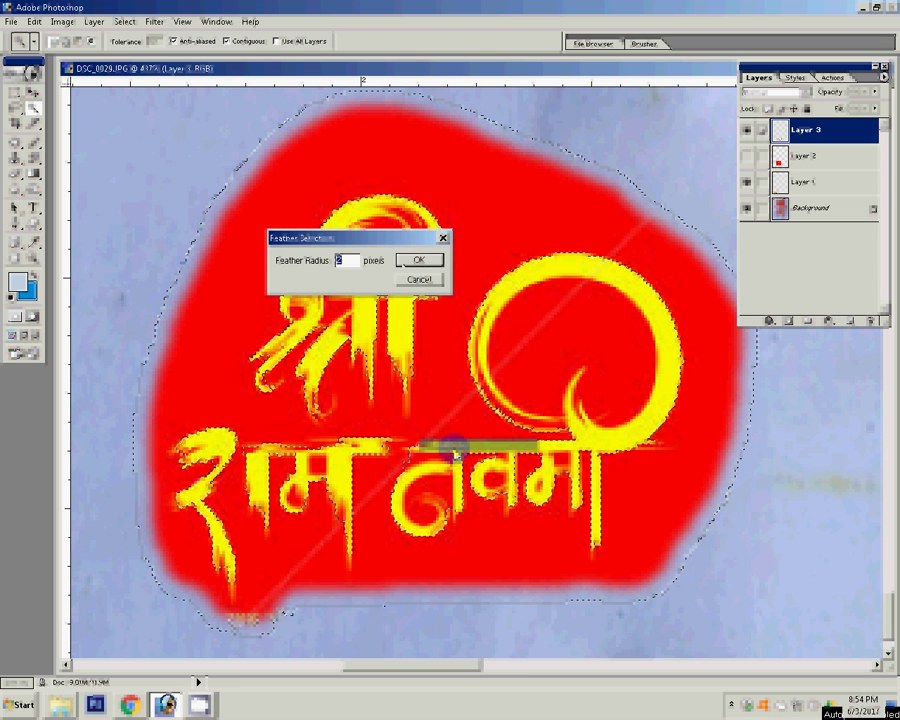
left_click(404, 260)
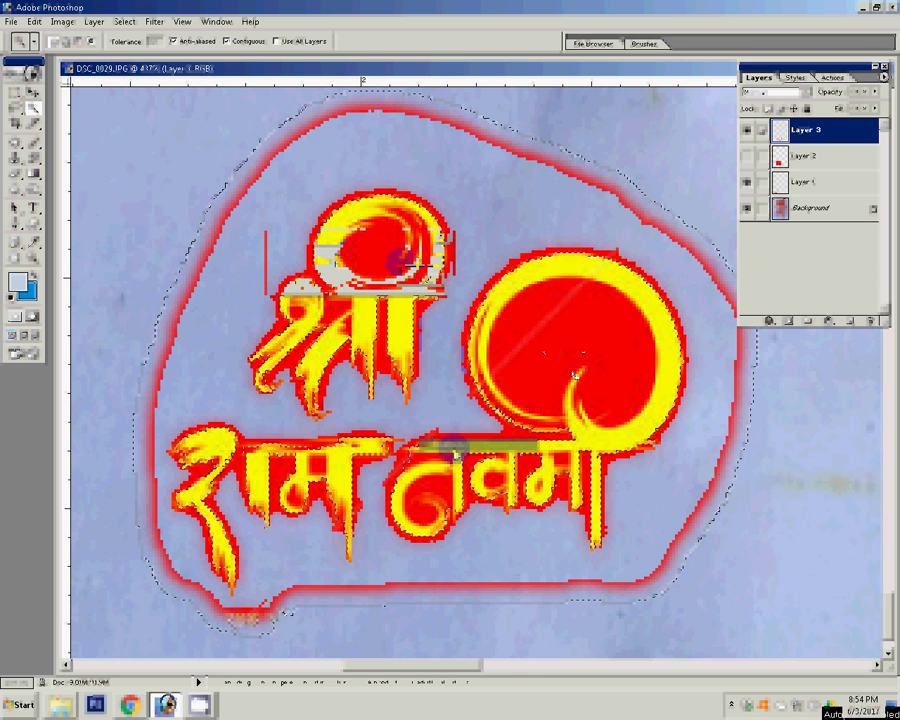
left_click(561, 390)
left_click(376, 251)
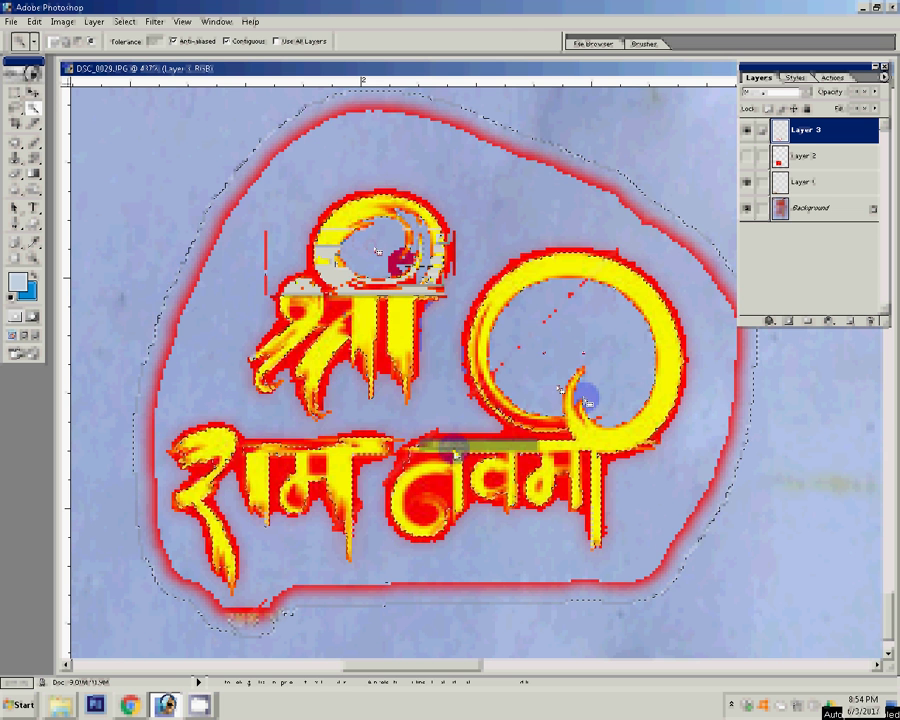
left_click(499, 111)
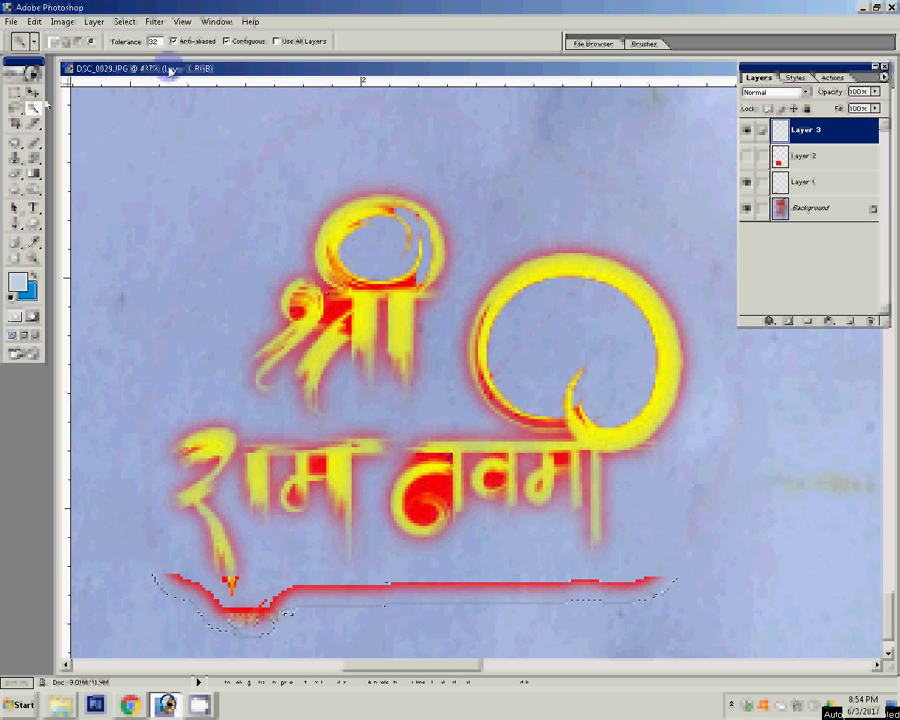
Set the Magic Wand tolerance to 32 and delete the red underline
left_click(152, 41)
left_click(141, 135)
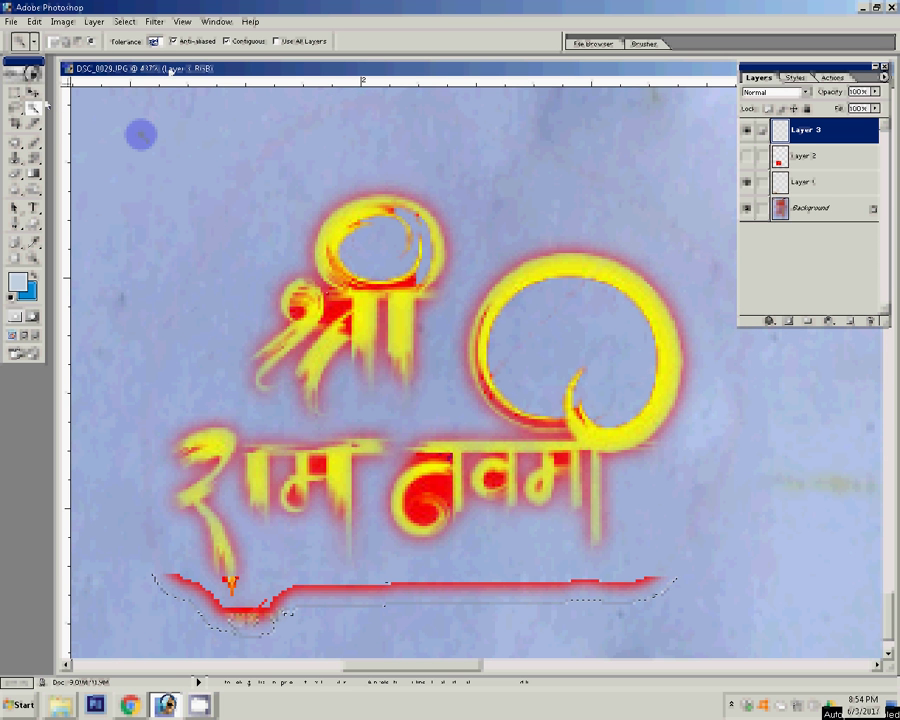
type("32")
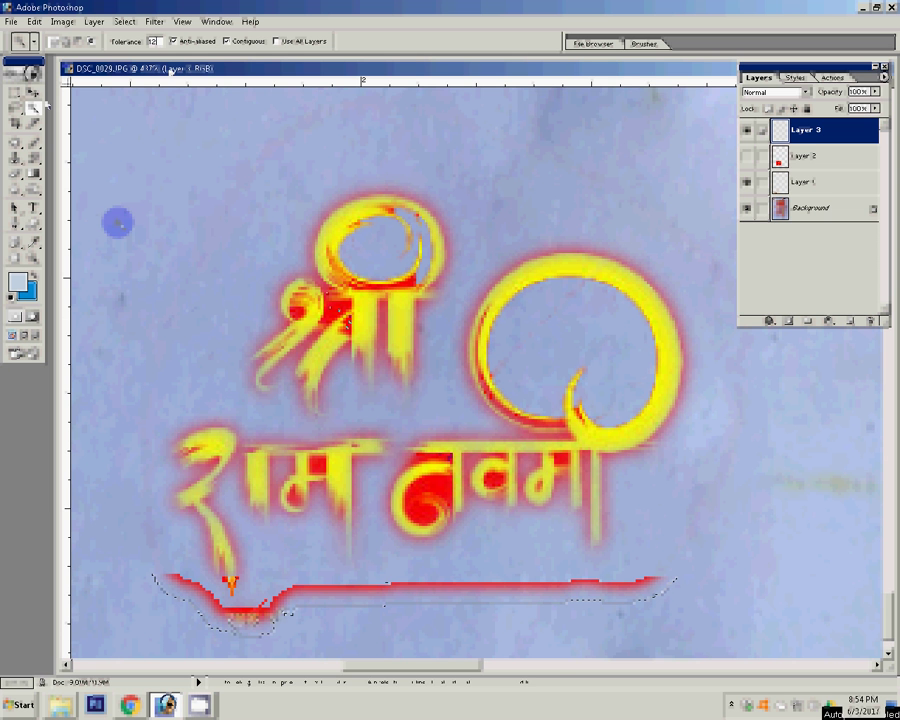
key("Delete")
Lower the Magic Wand tolerance and select the red swirl in the lower word
left_click(333, 311)
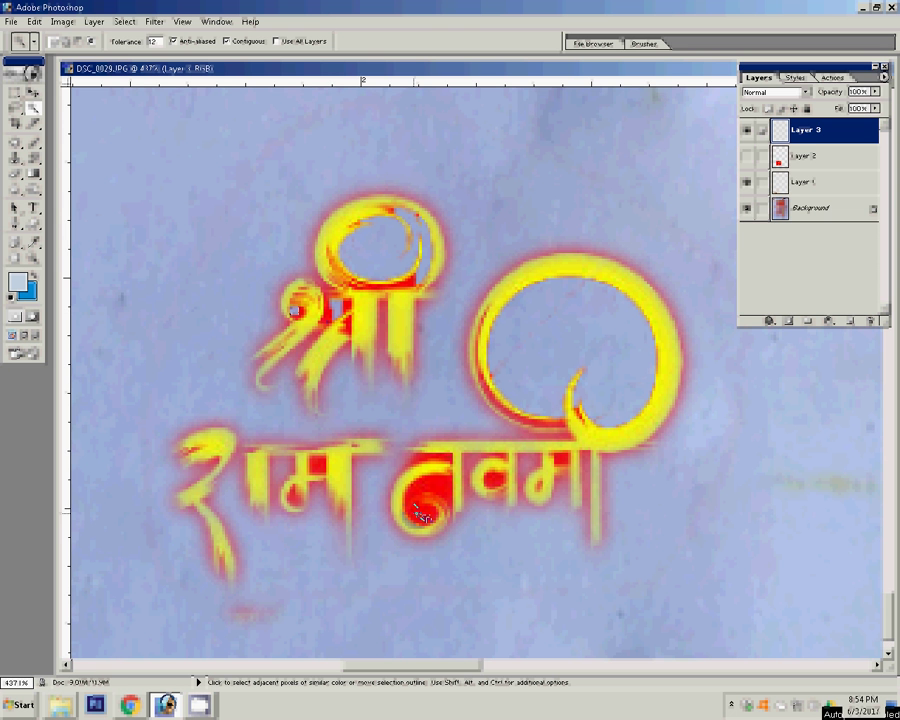
left_click(120, 41)
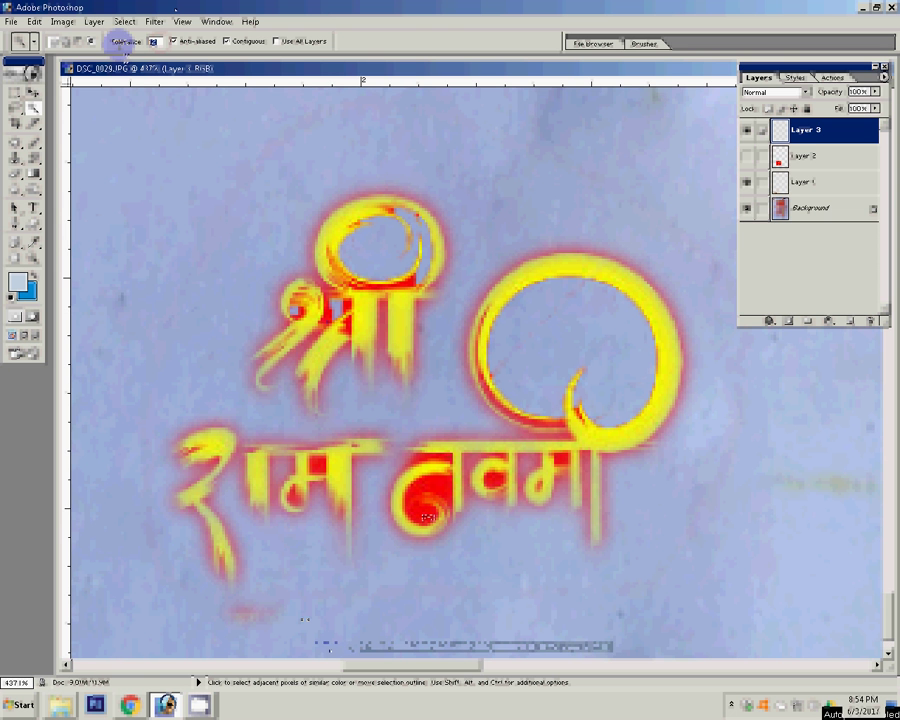
type("20")
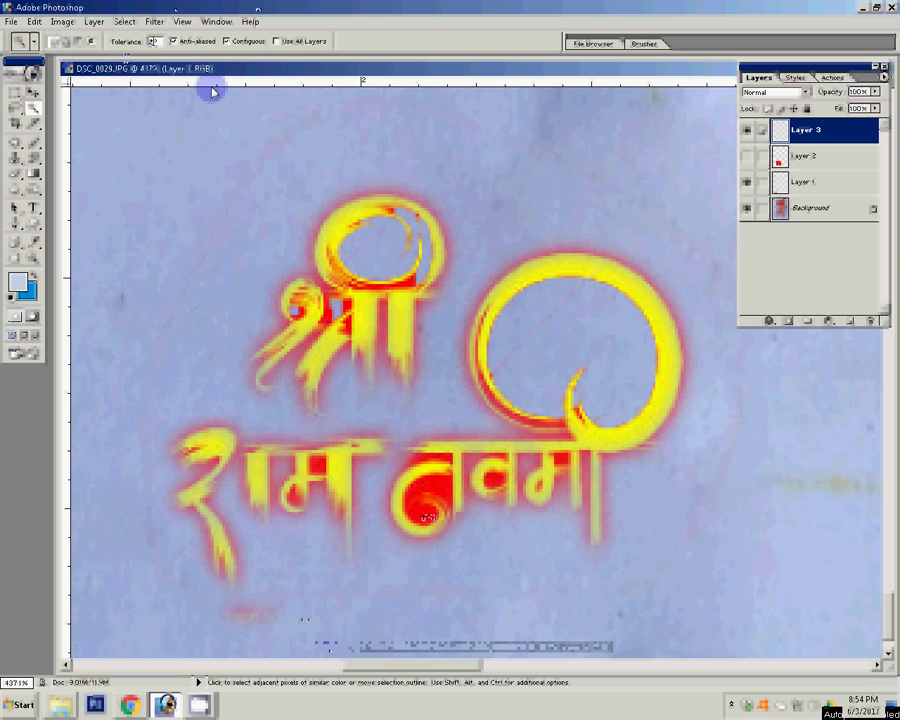
type("22")
left_click(428, 505)
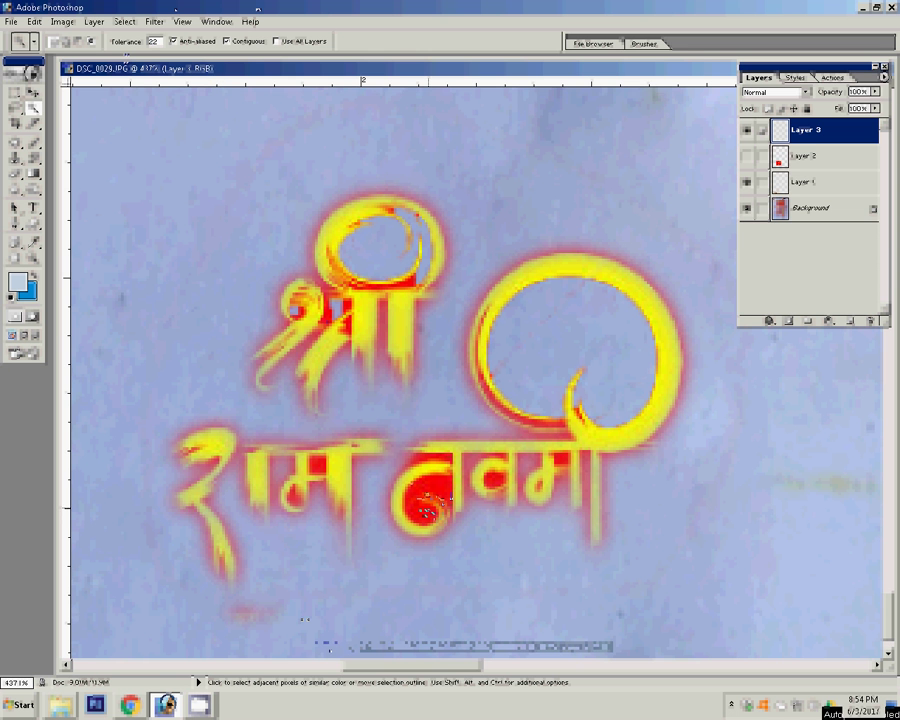
left_click_drag(798, 131, 803, 162)
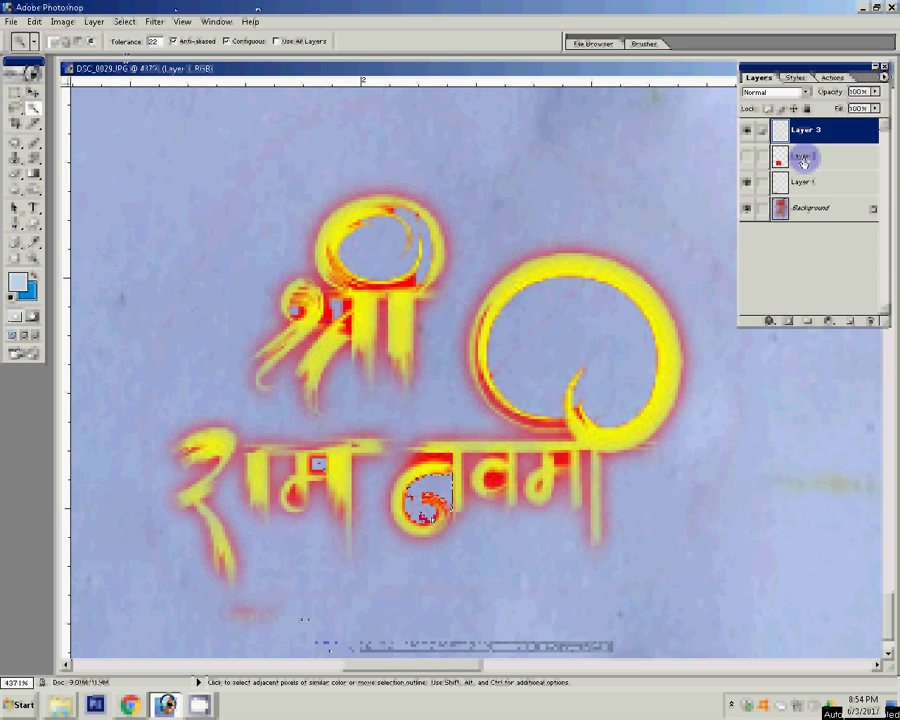
Pick the remaining red spots and strokes in the lettering, dropping an oversized selection
left_click(309, 512)
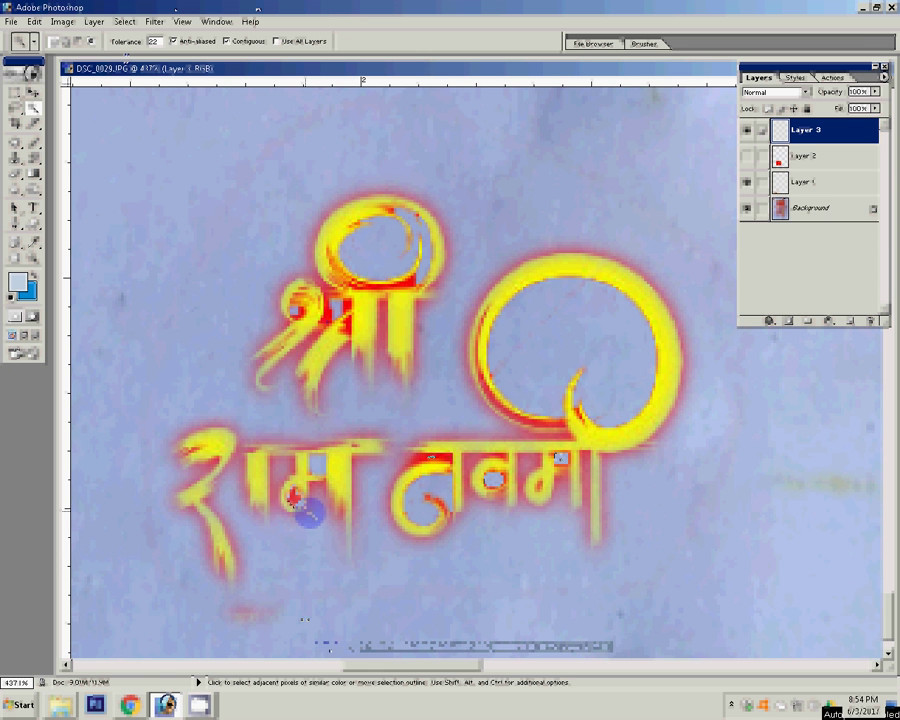
left_click(438, 458)
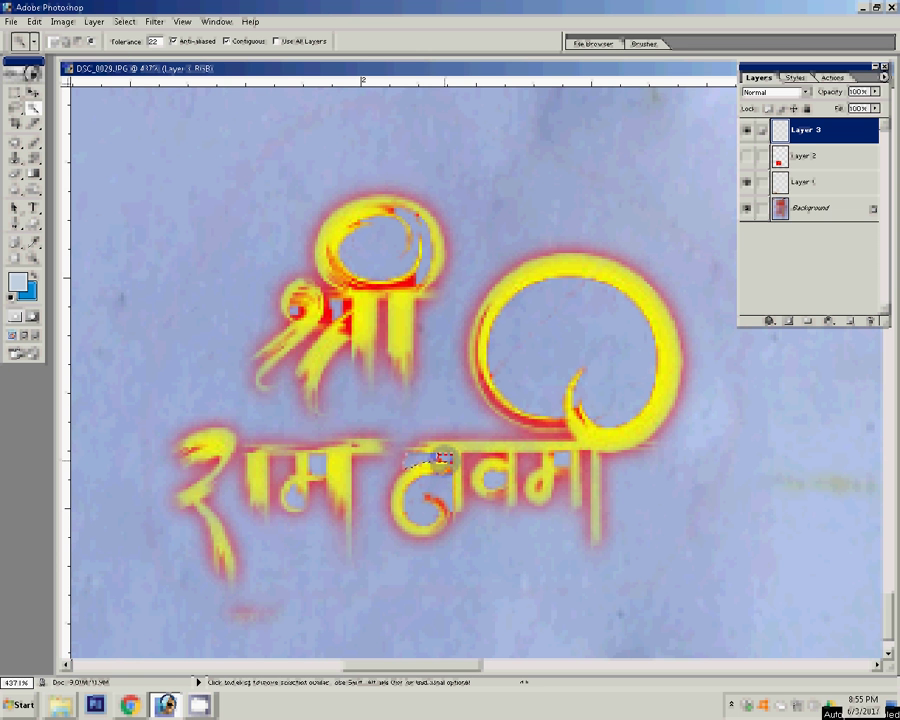
left_click(330, 315, "shift")
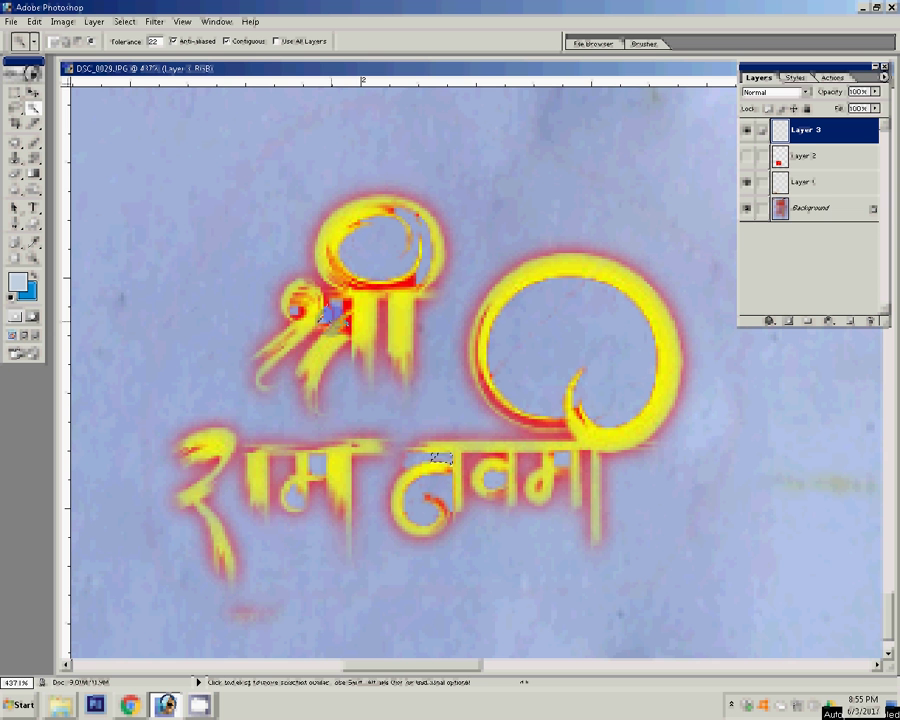
left_click(404, 306)
left_click(422, 288)
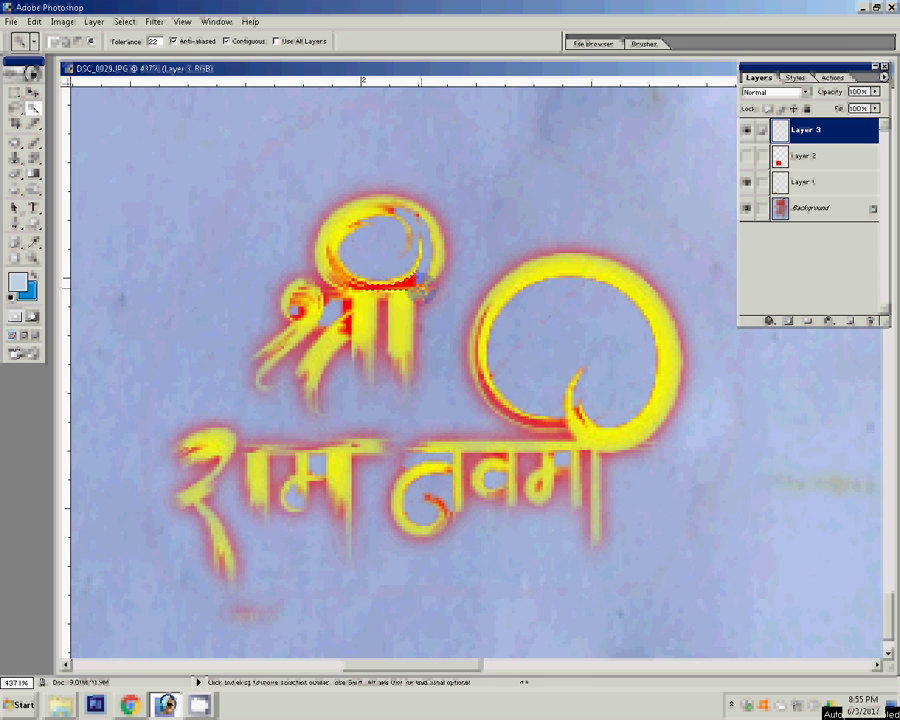
left_click(468, 236)
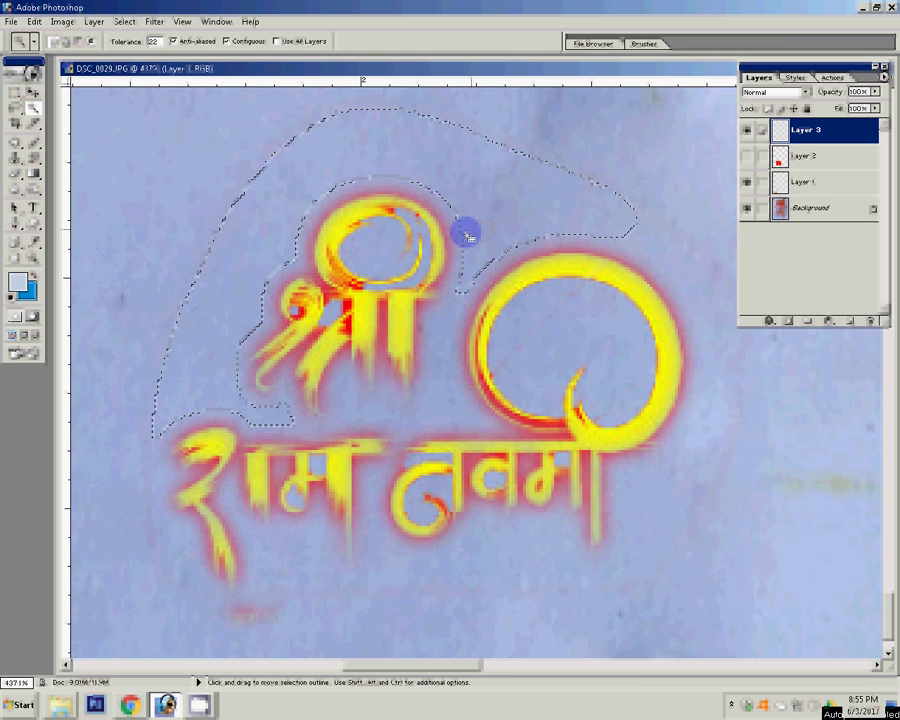
left_click(458, 293)
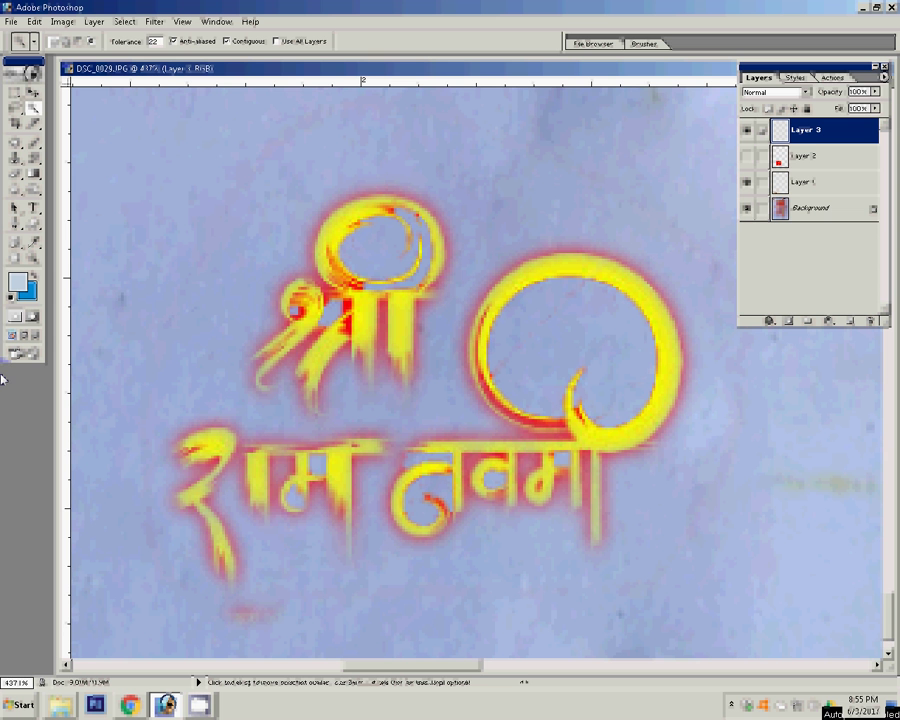
Zoom out and apply Levels, darkening the midtones and raising the black point to 37
key("z")
right_click(355, 348)
left_click(381, 418)
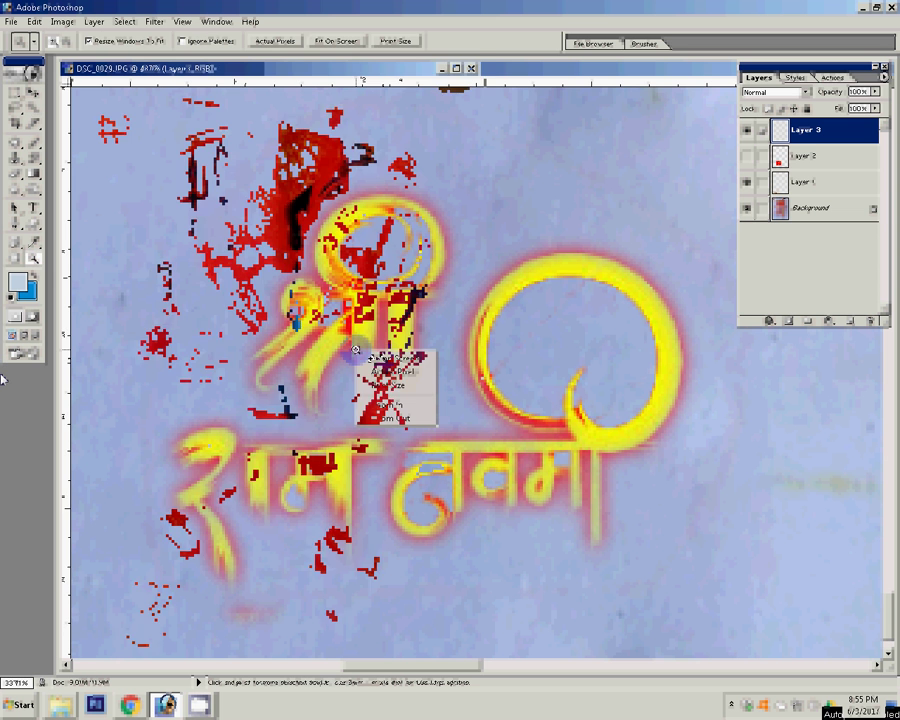
key("v")
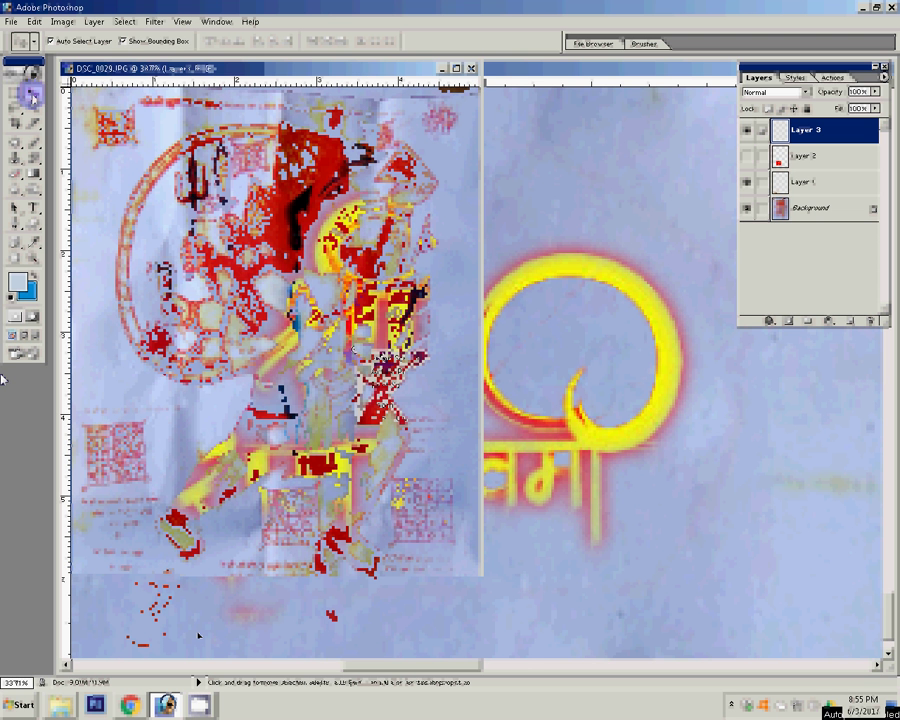
key("ctrl+l")
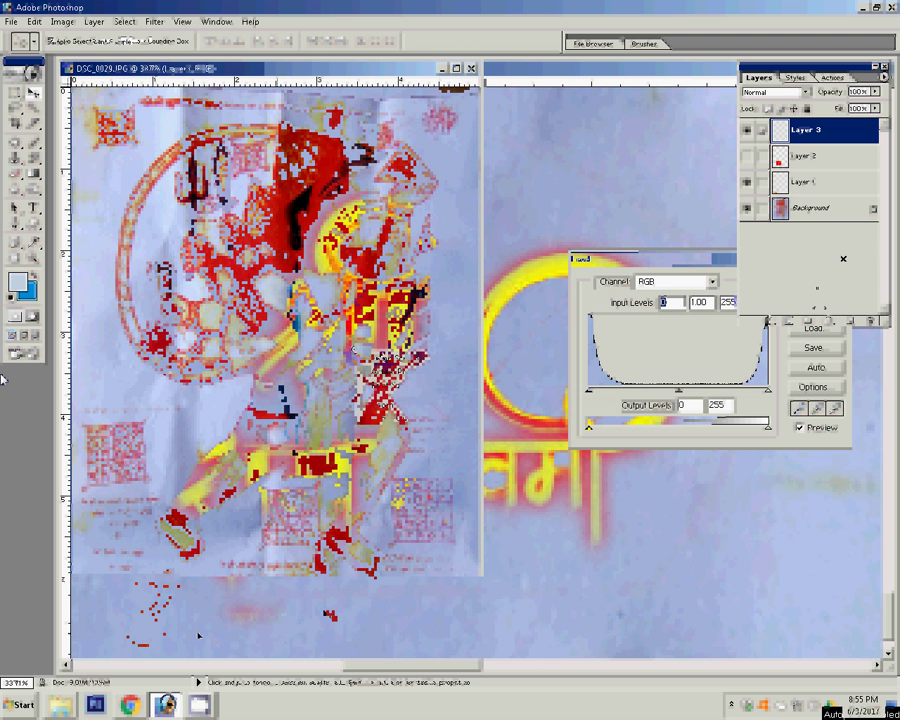
left_click_drag(679, 390, 708, 393)
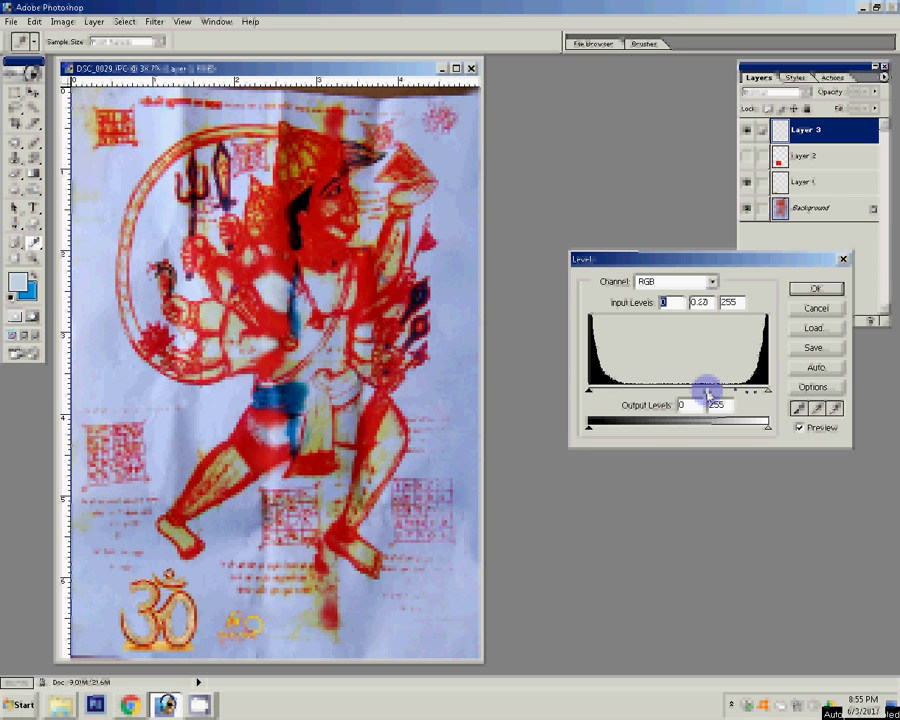
key("Tab")
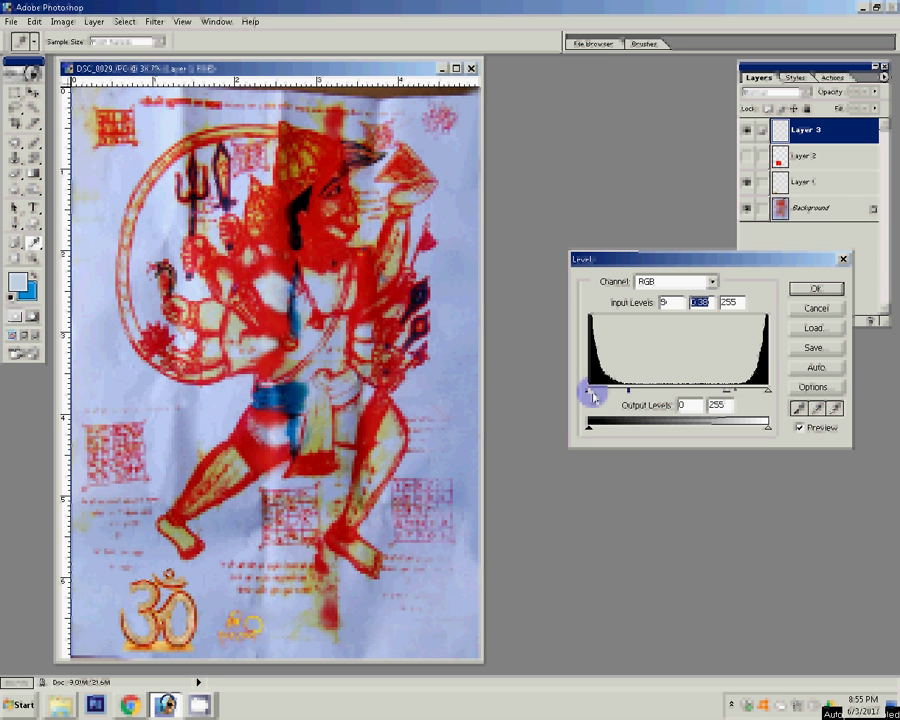
left_click_drag(592, 390, 628, 390)
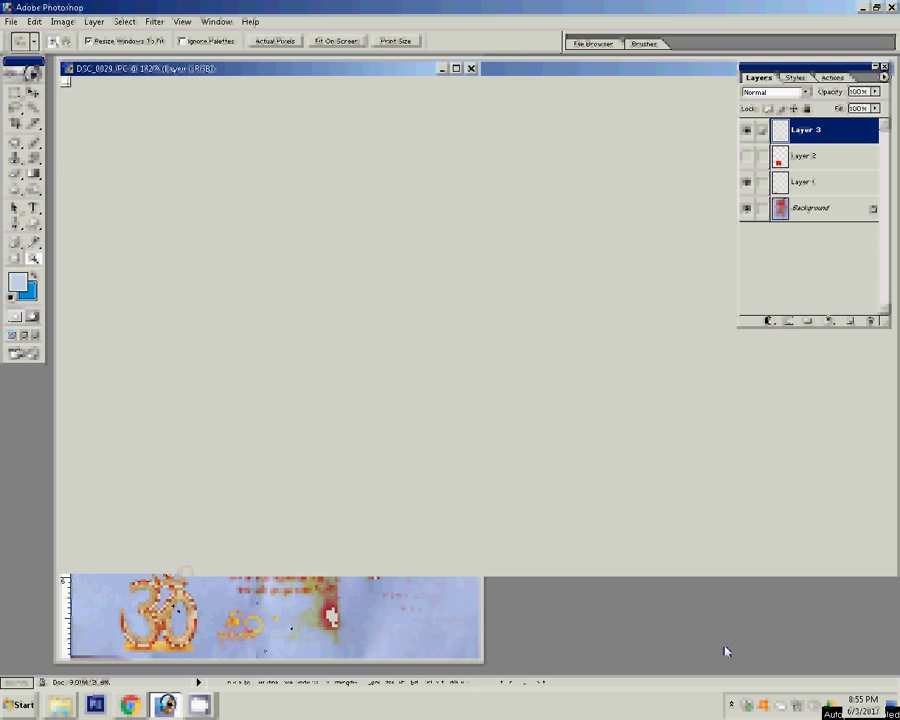
Try a Levels black point of 108 on the lettering, then cancel it
key("v")
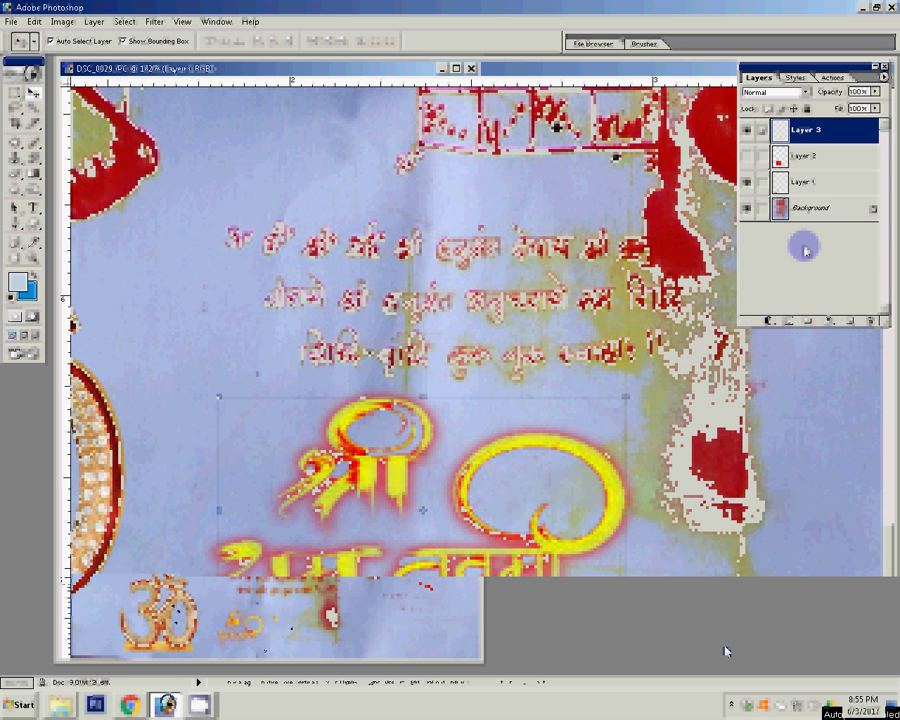
key("ctrl+l")
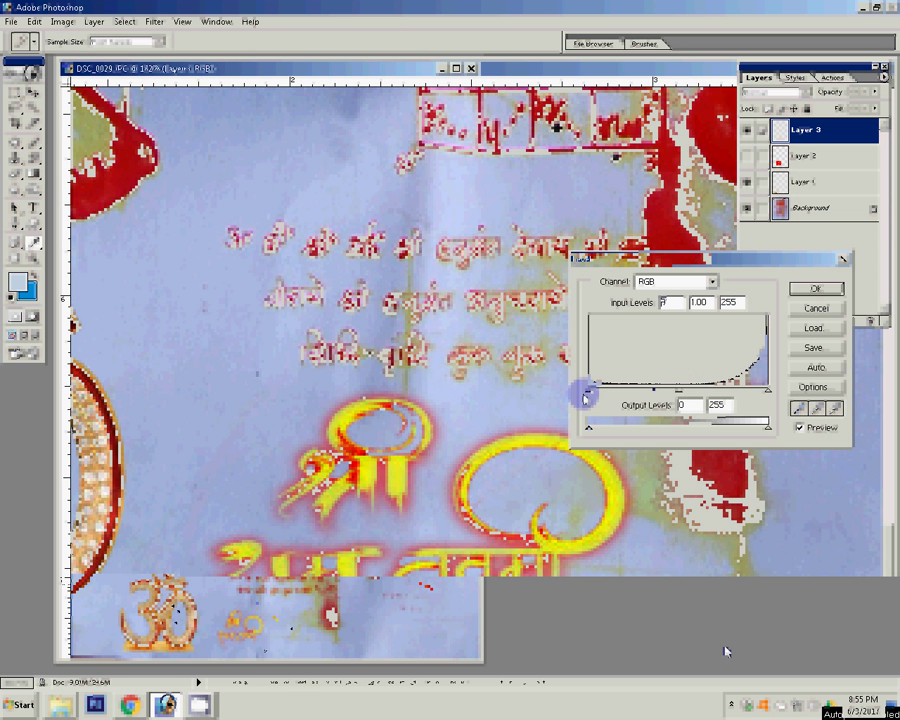
left_click_drag(588, 390, 688, 391)
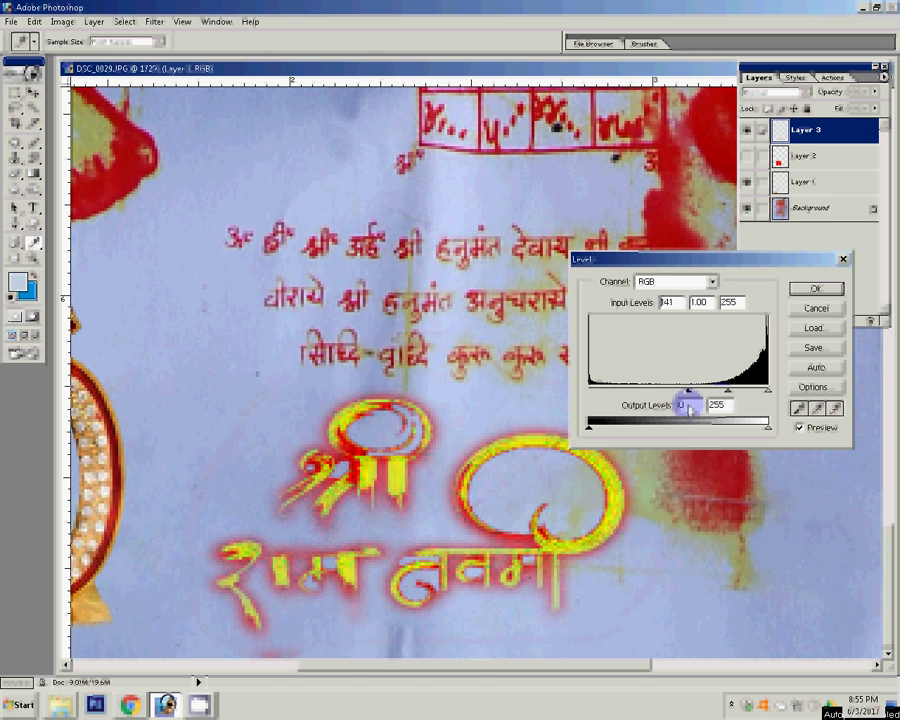
left_click(815, 310)
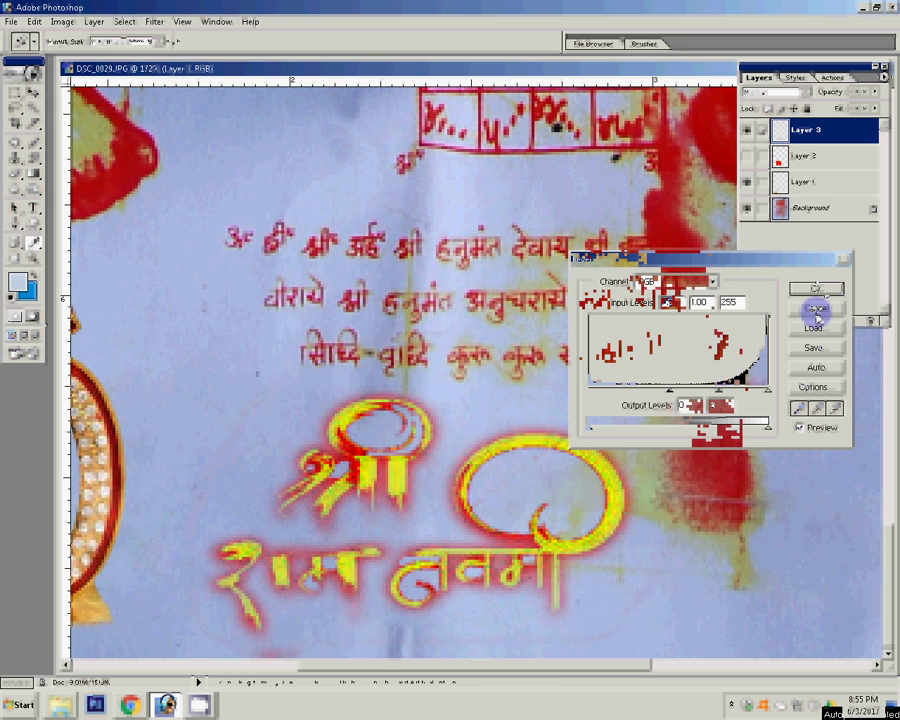
Fit the image on screen, add More Yellow to the lettering in Variations, and refit the view
right_click(388, 393)
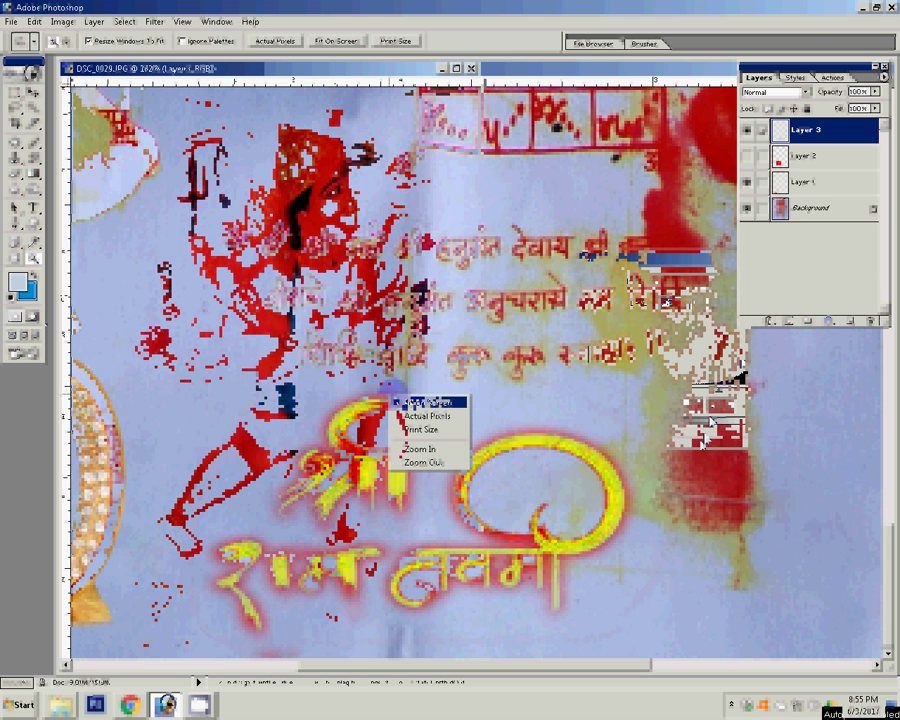
left_click(410, 401)
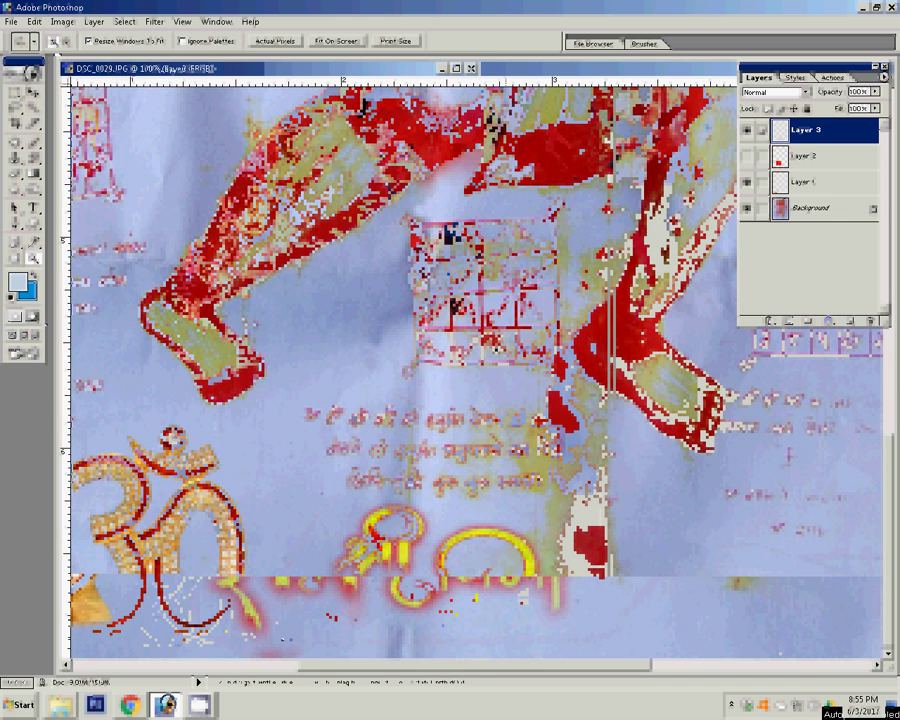
left_click(62, 21)
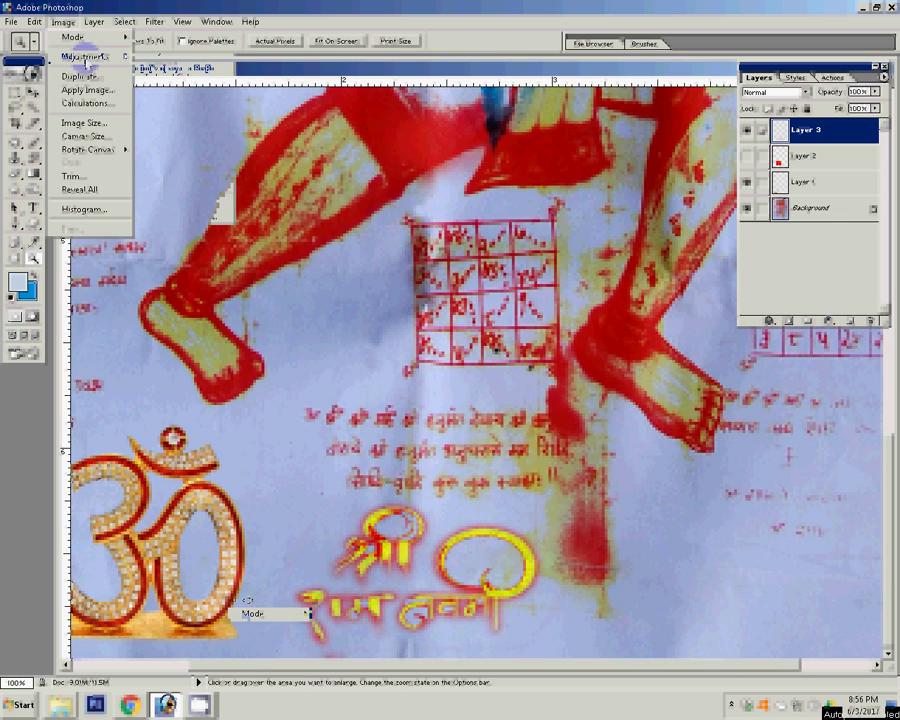
mouse_move(80, 62)
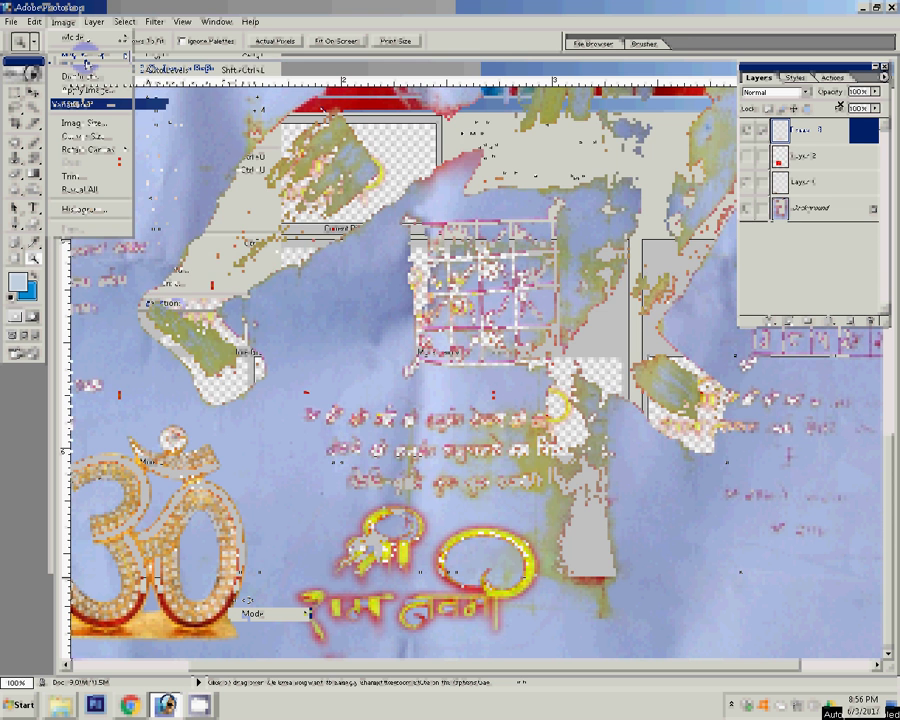
left_click(80, 103)
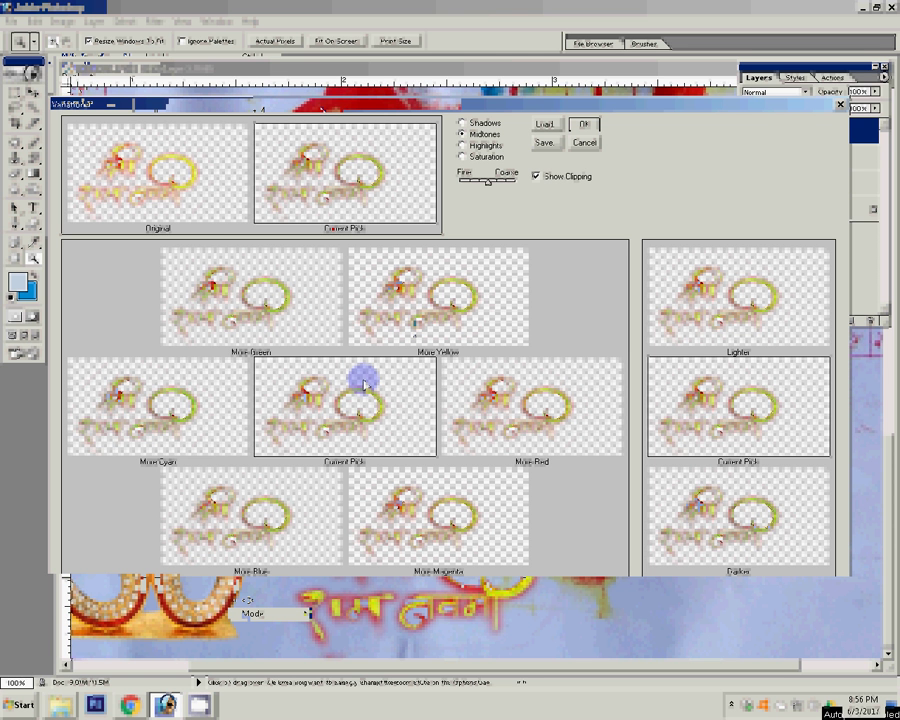
left_click(407, 322)
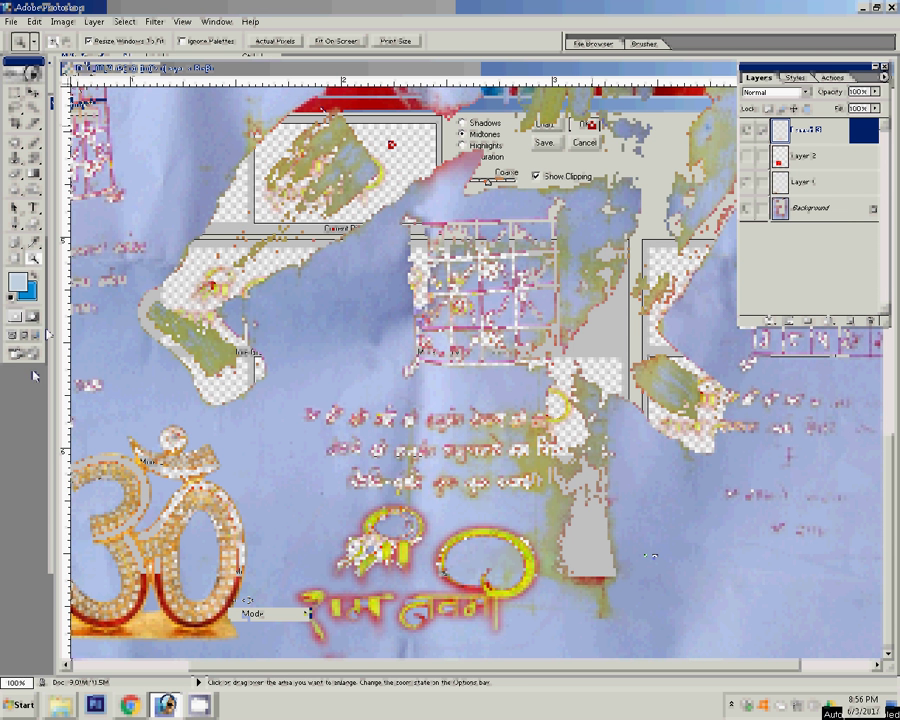
left_click(35, 258)
key("ctrl+0")
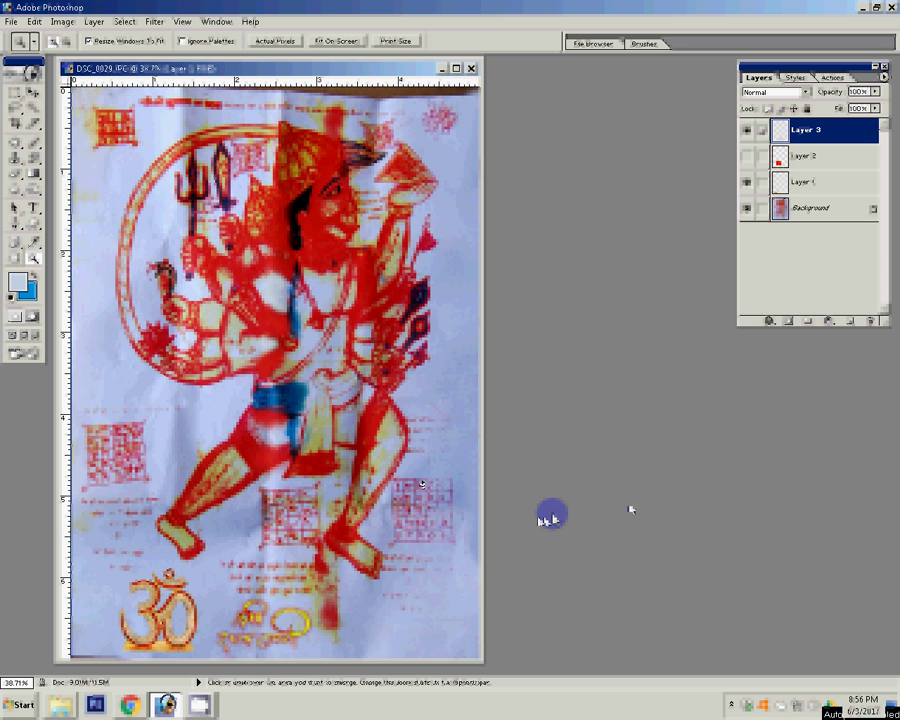
Merge the visible layers into the Background from Layer 2 and duplicate it
left_click(421, 484)
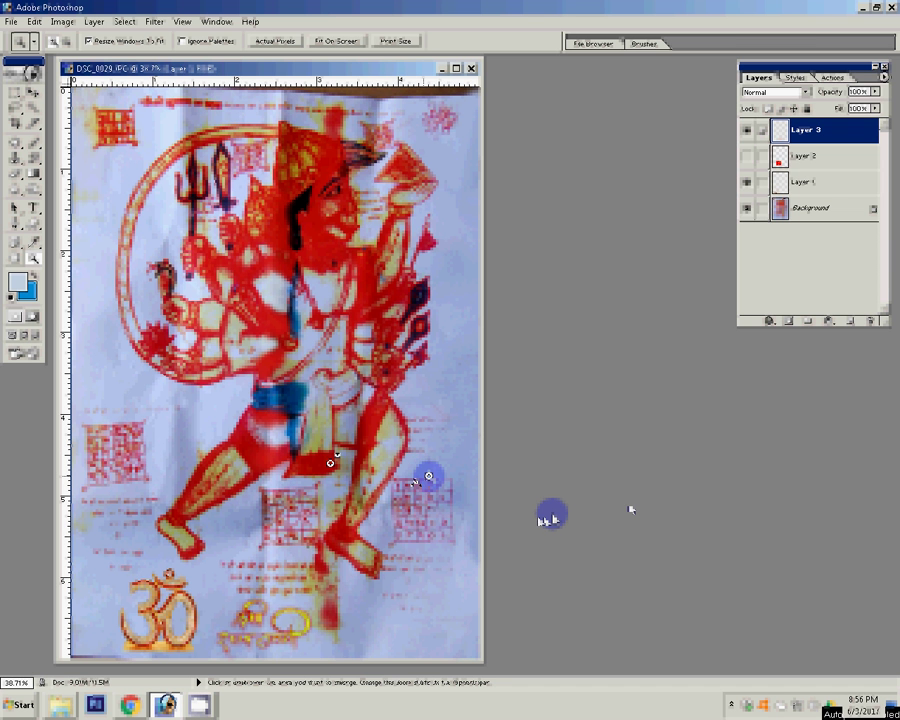
left_click(428, 477, "ctrl")
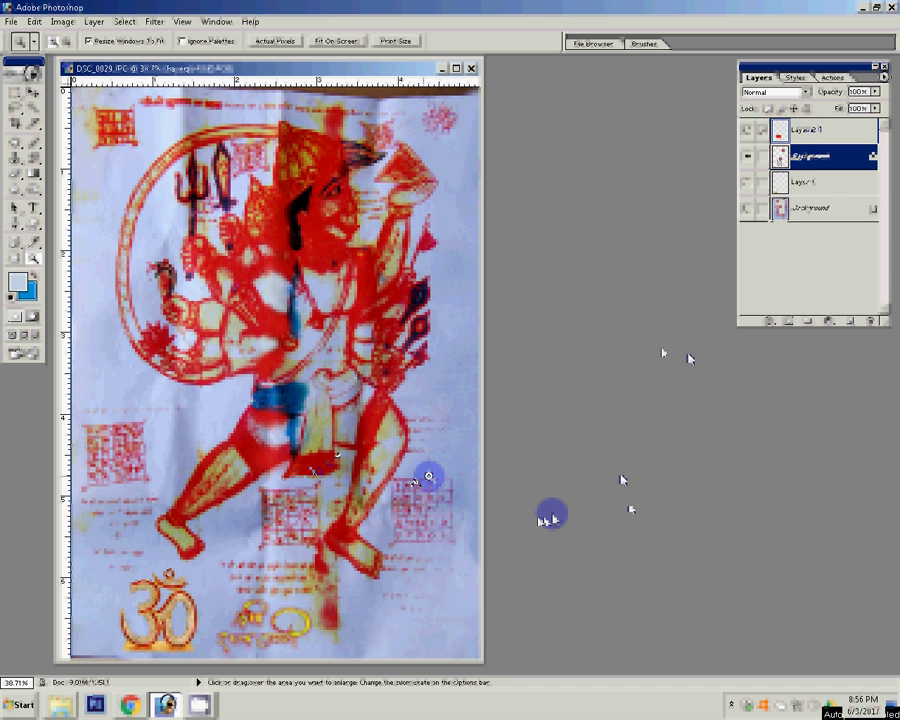
key("ctrl+shift+e")
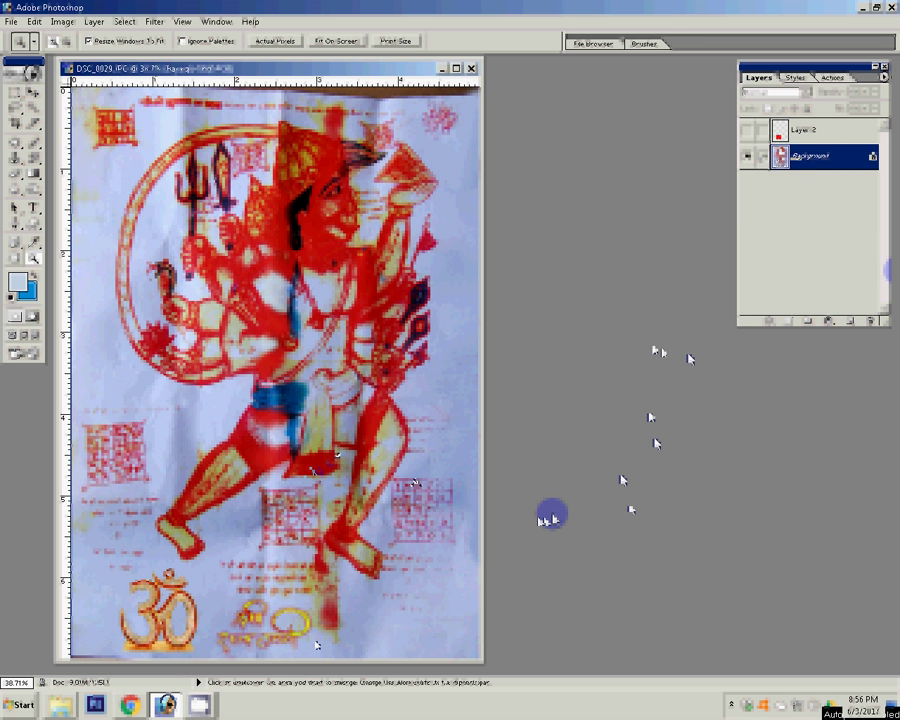
key("ctrl+j")
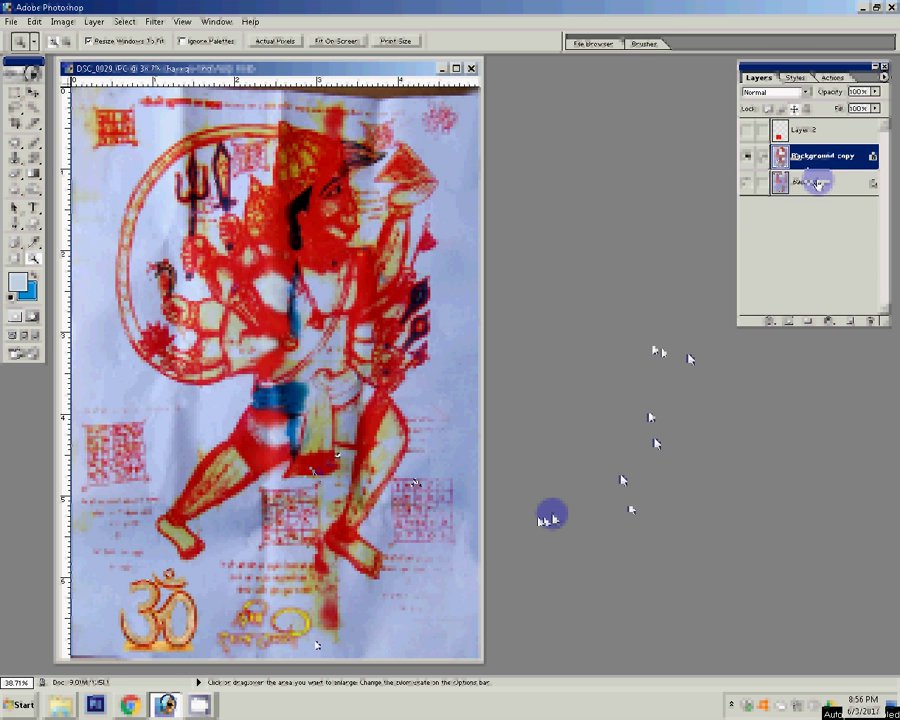
Add a Solid Color fill layer above the original Background, moving toward yellow hues
left_click(816, 182)
left_click(829, 321)
left_click(820, 333)
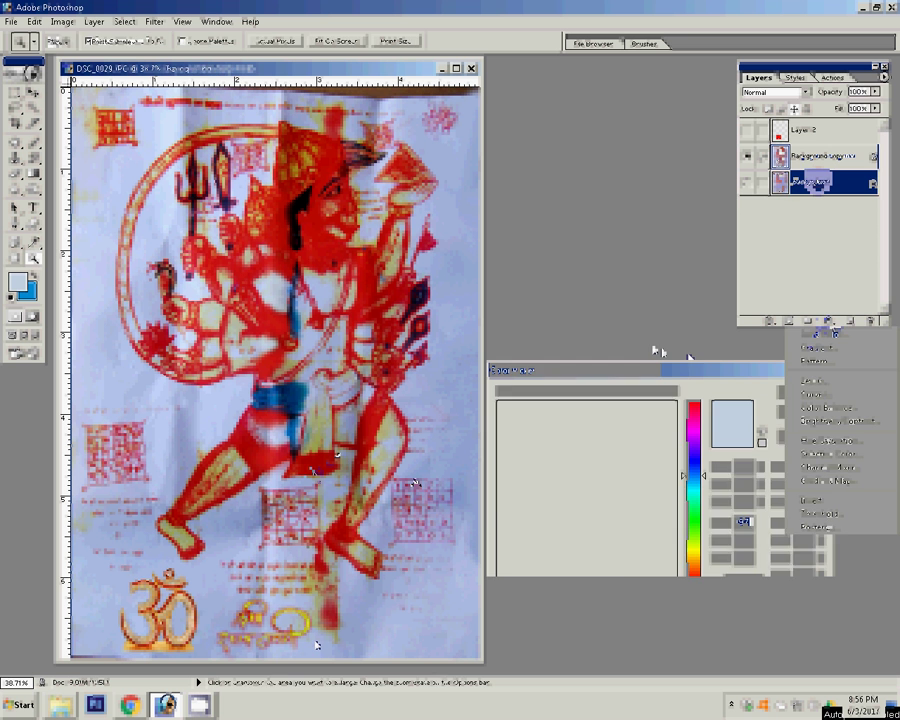
left_click(692, 548)
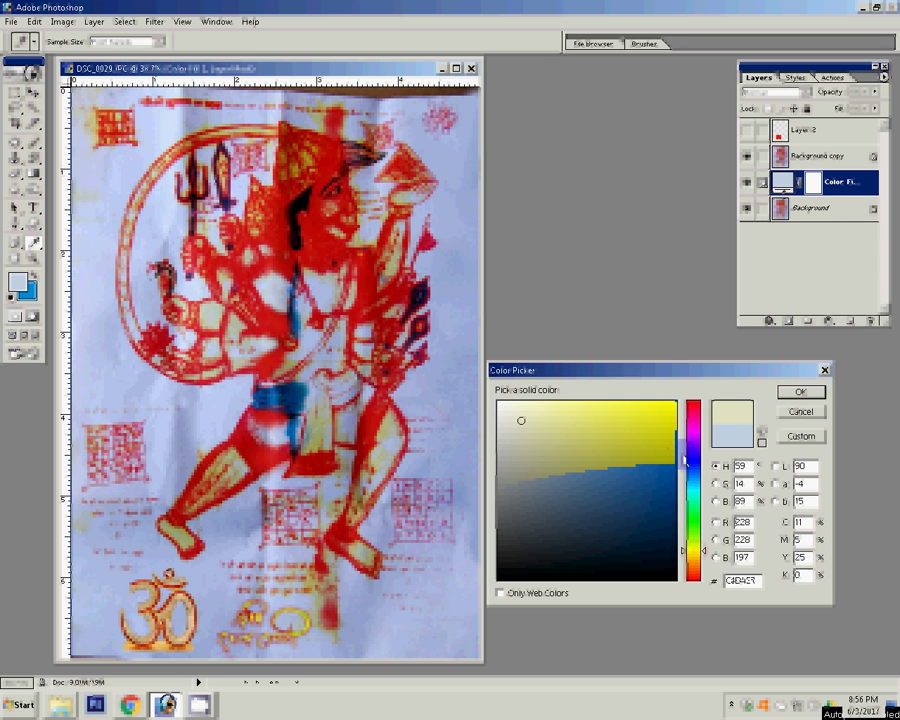
Set the fill to saturated yellow and scale the artwork copy to about 95.4%
left_click(673, 405)
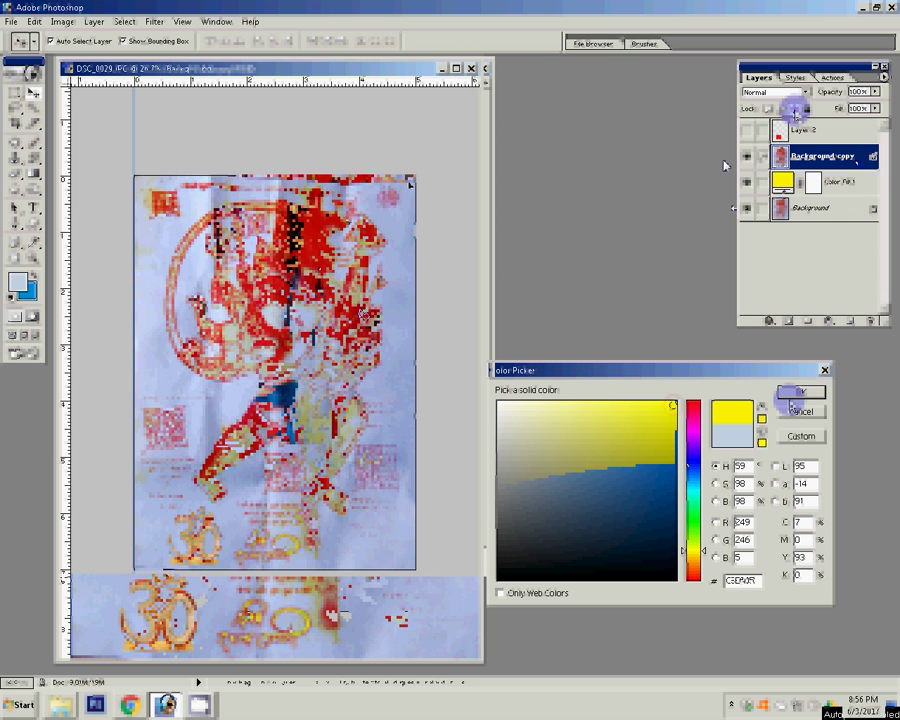
left_click_drag(411, 178, 407, 183)
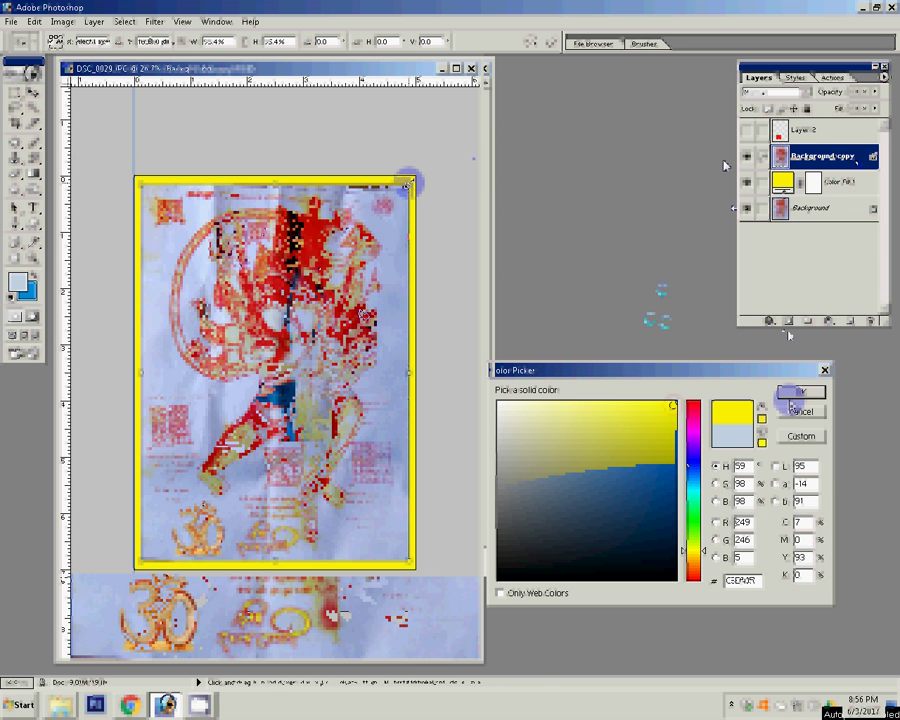
left_click(769, 321)
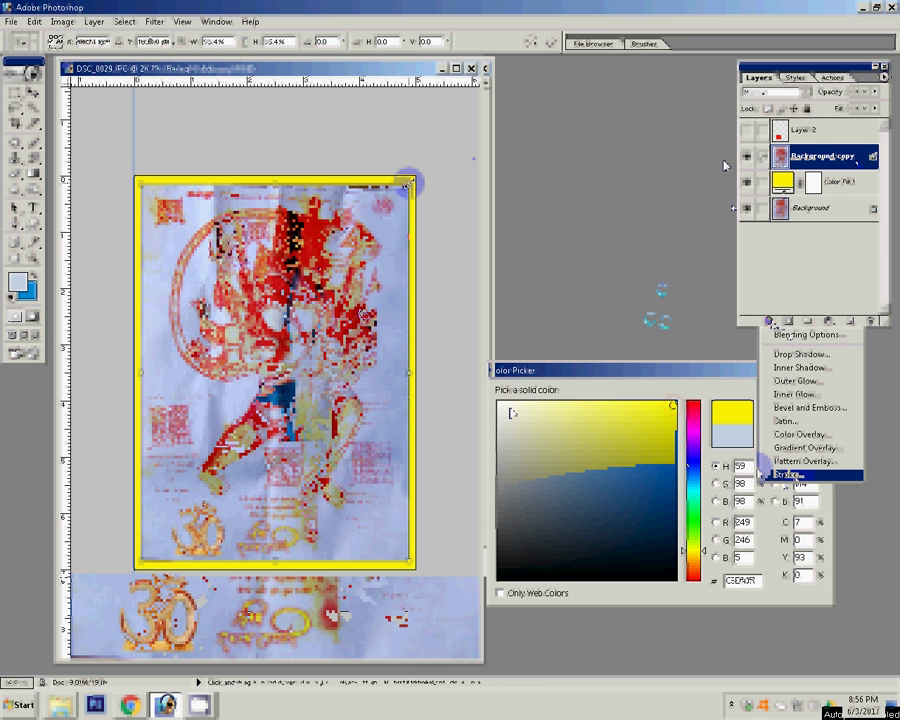
Apply a 6 px deep red Stroke layer style to the artwork copy's outside edge
left_click(775, 473)
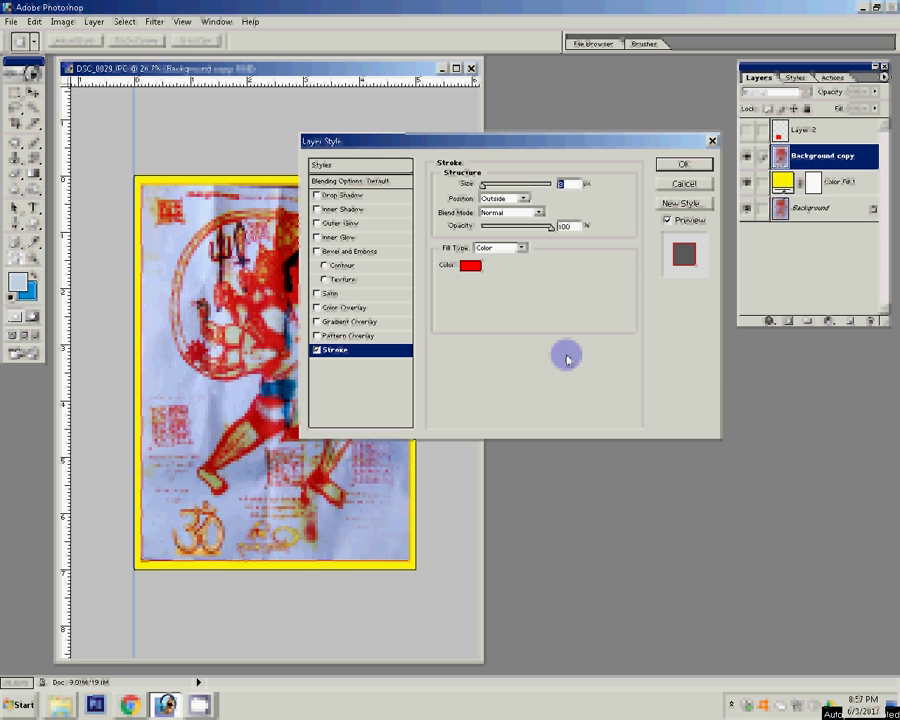
left_click(472, 265)
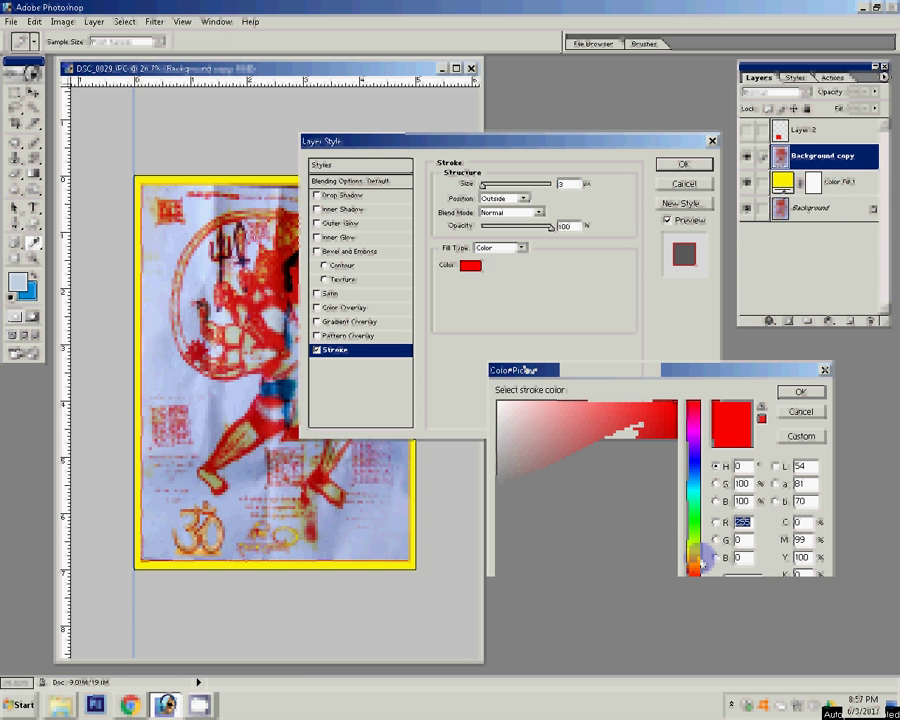
left_click(672, 423)
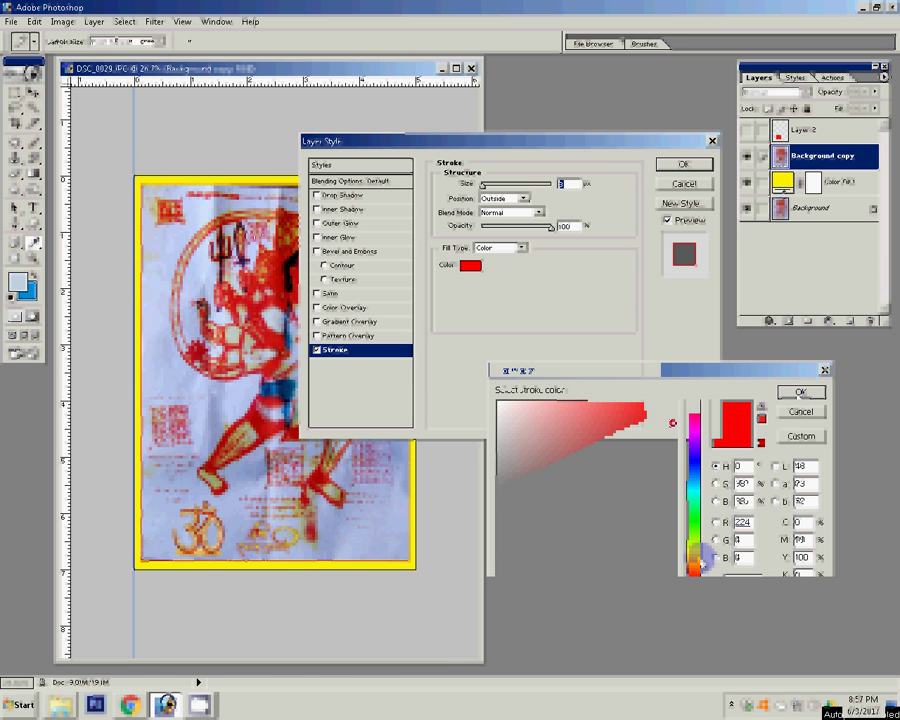
key("Return")
type("6")
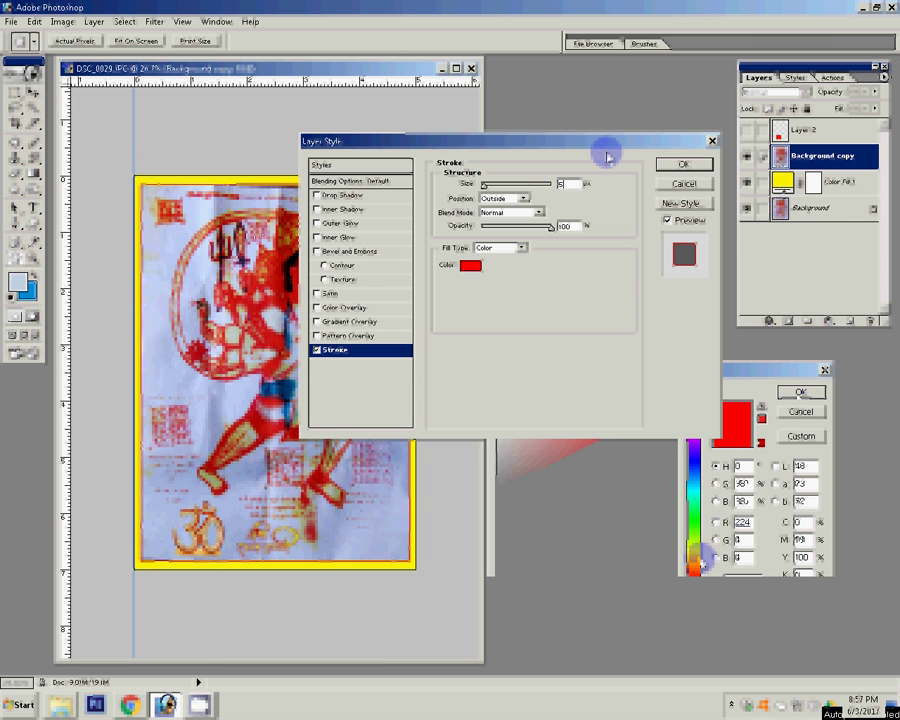
key("Return")
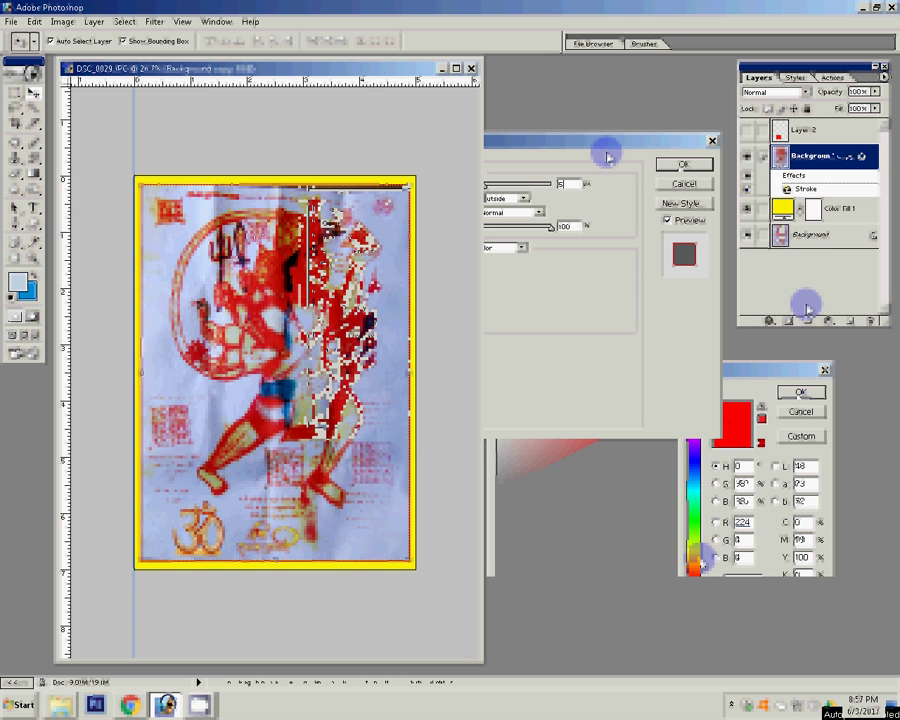
Select the dark strip along the artwork's top edge with the Magic Wand and feather it
key("z")
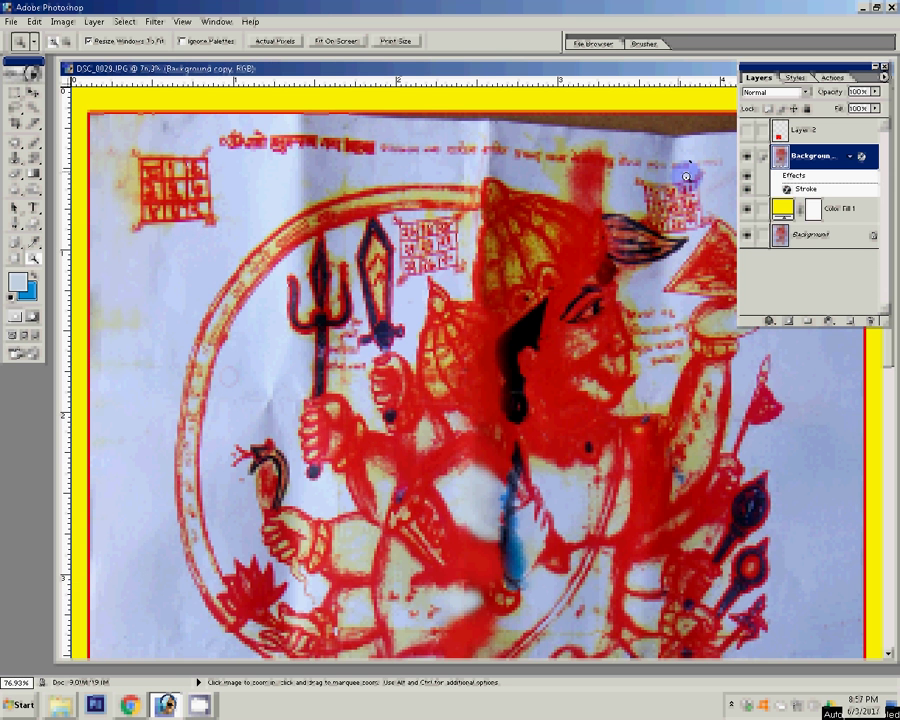
key("v")
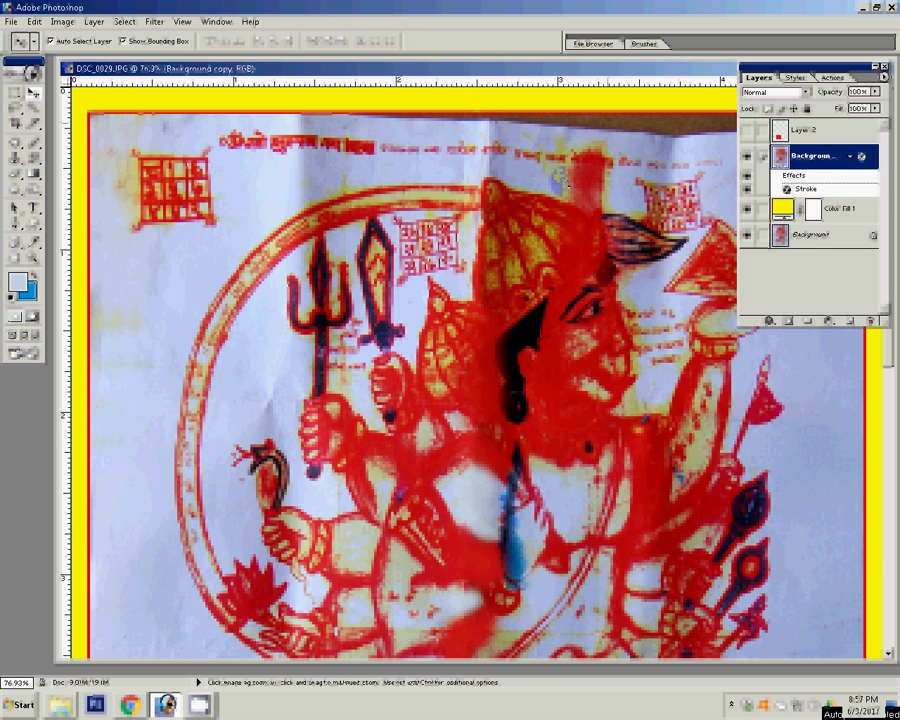
key("w")
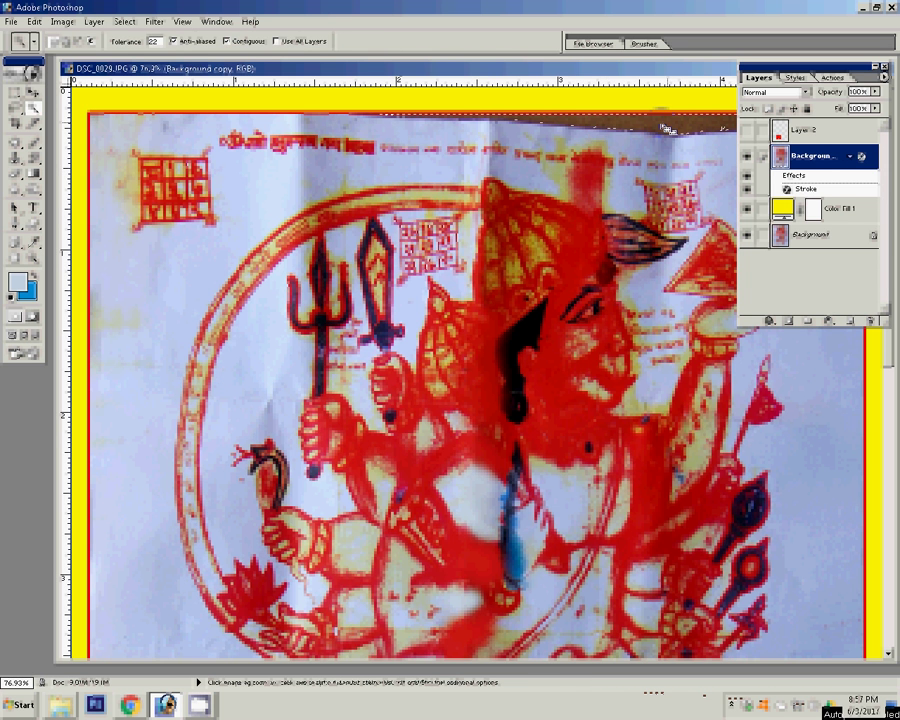
left_click(668, 128)
right_click(594, 127)
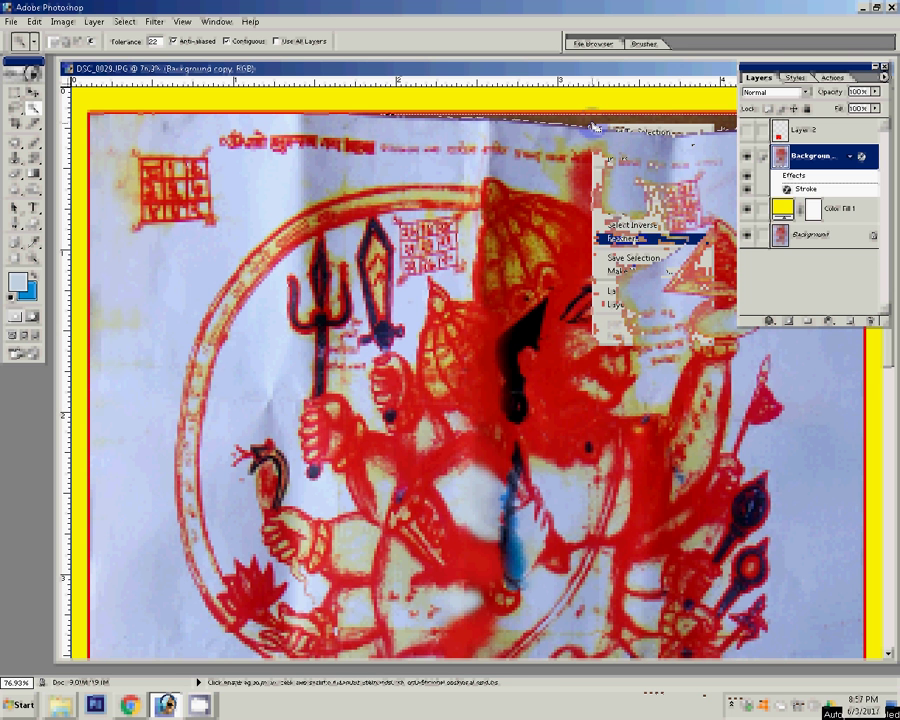
left_click(622, 238)
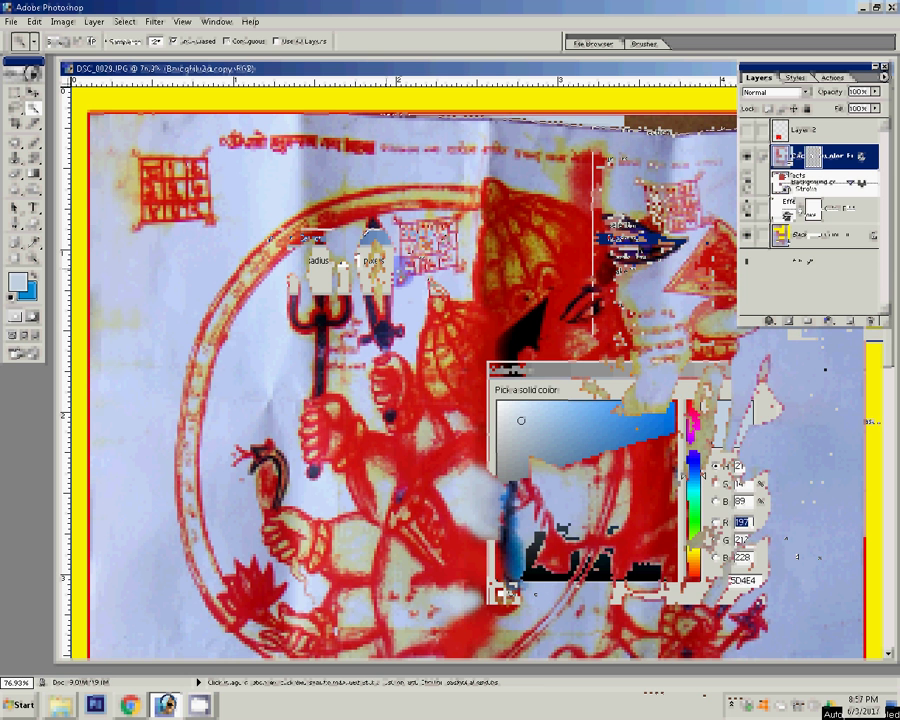
Fill the selection with a Solid Color layer in a pale blue-grey sampled from the paper
left_click(285, 185)
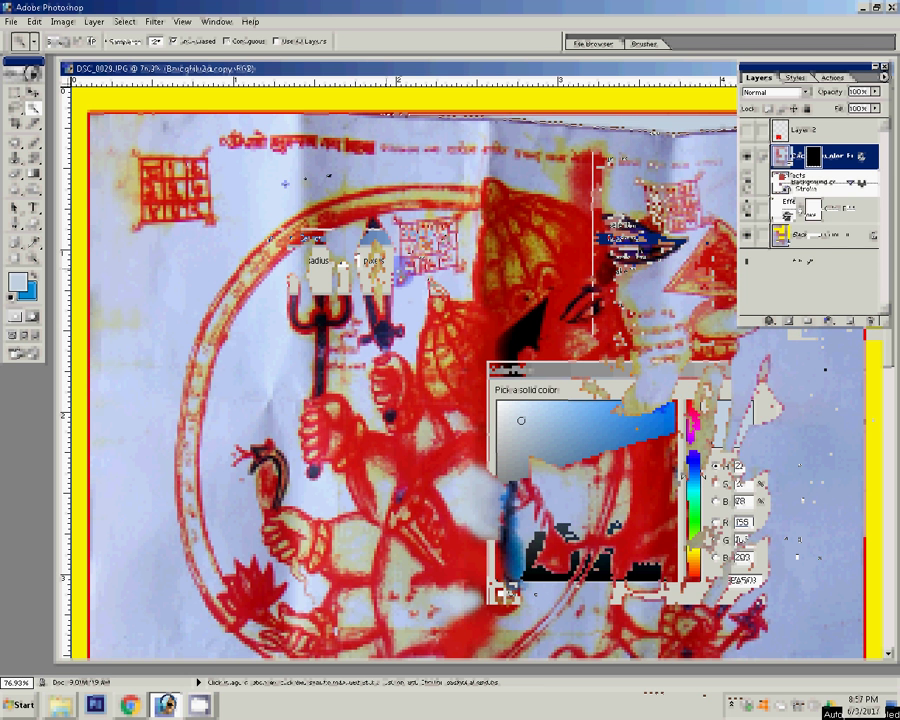
left_click(320, 181)
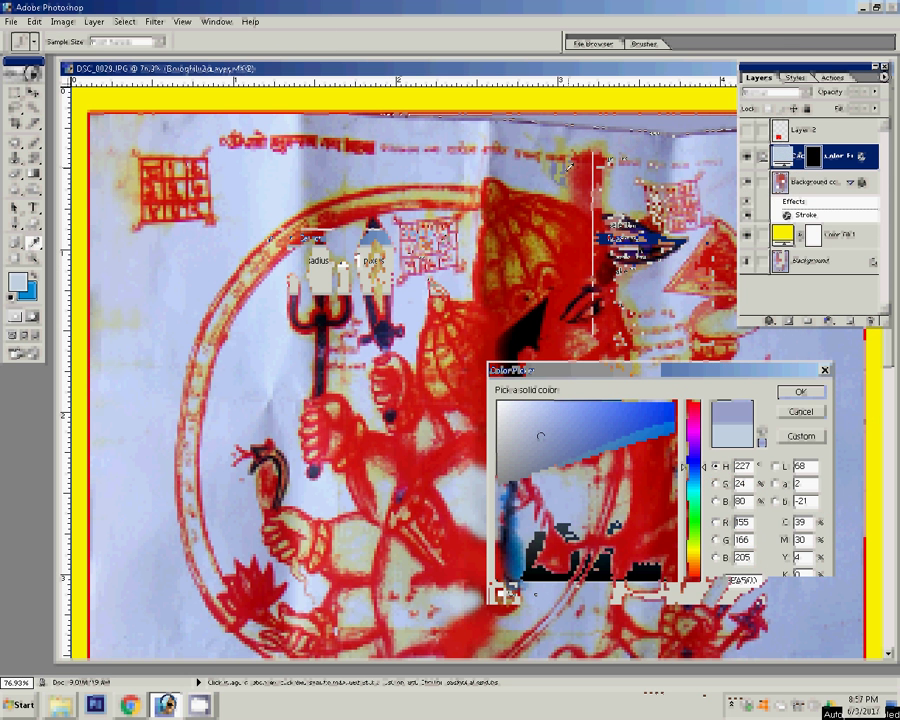
left_click(806, 395)
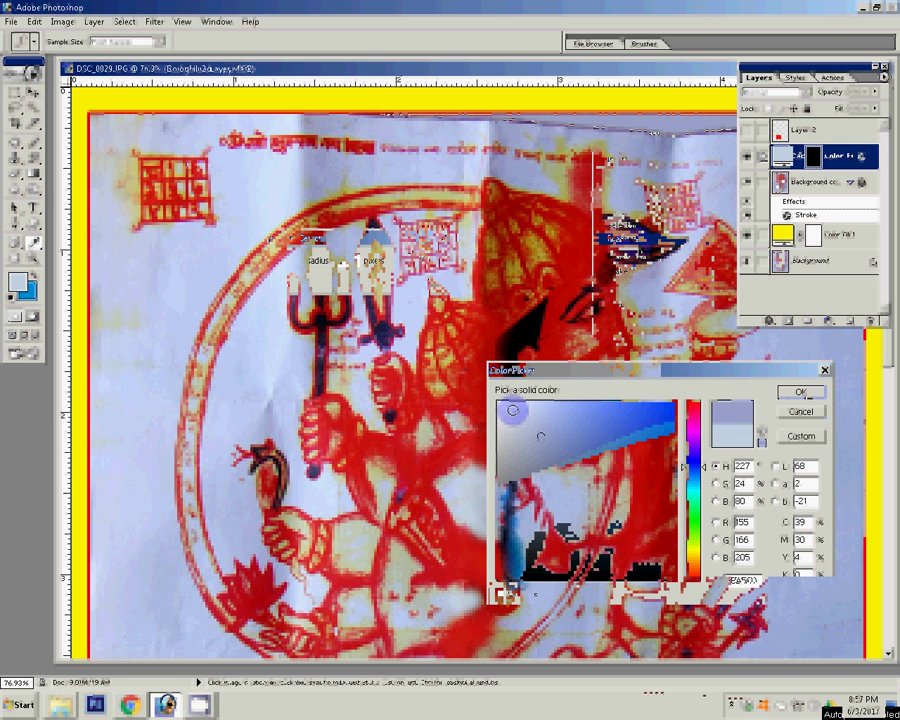
left_click(511, 424)
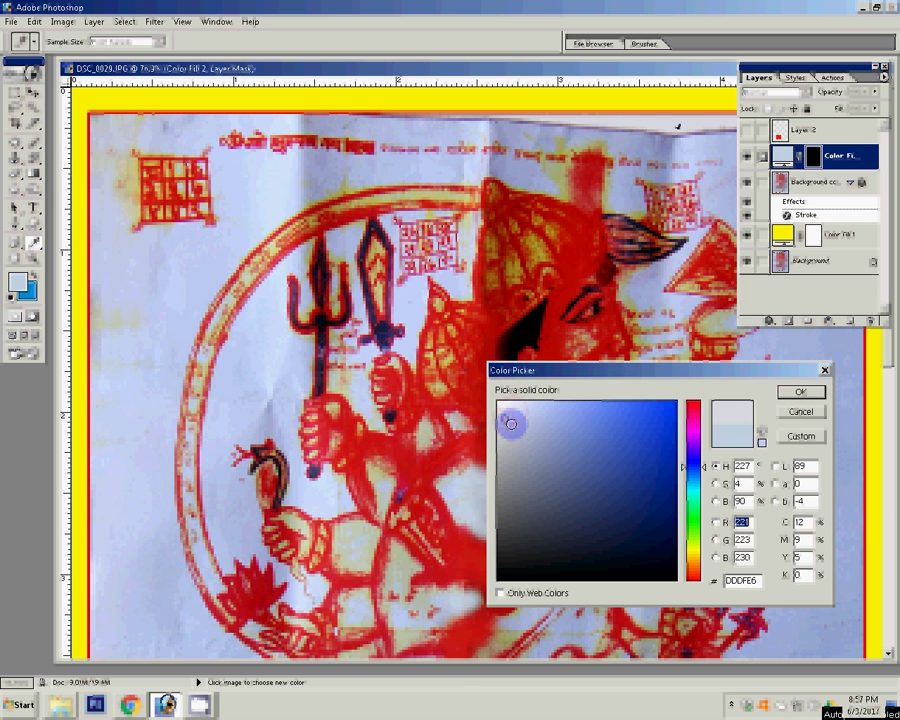
left_click(642, 141)
left_click(538, 447)
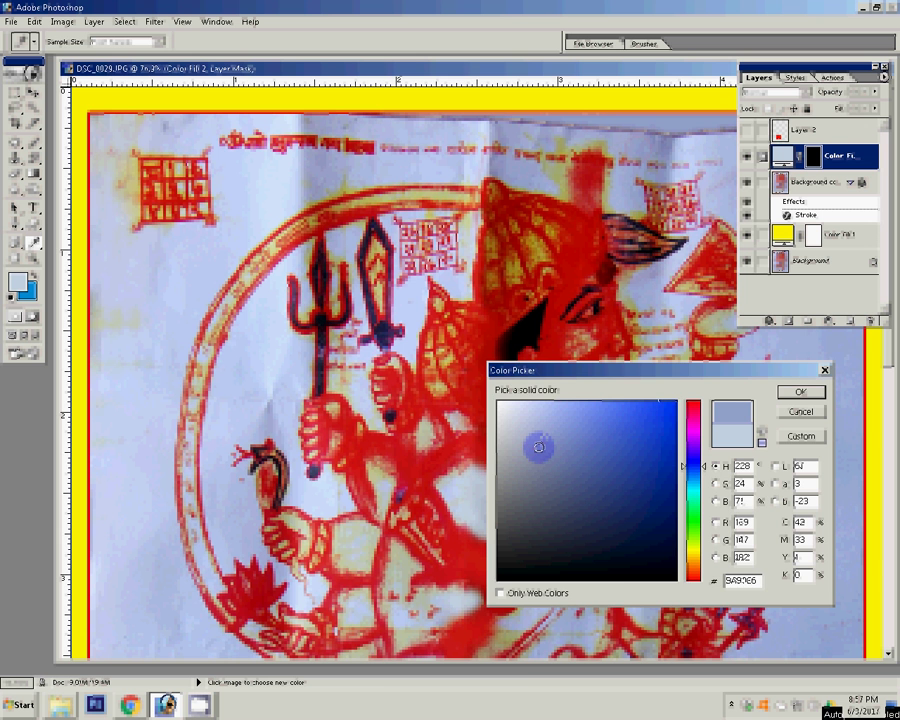
key("Return")
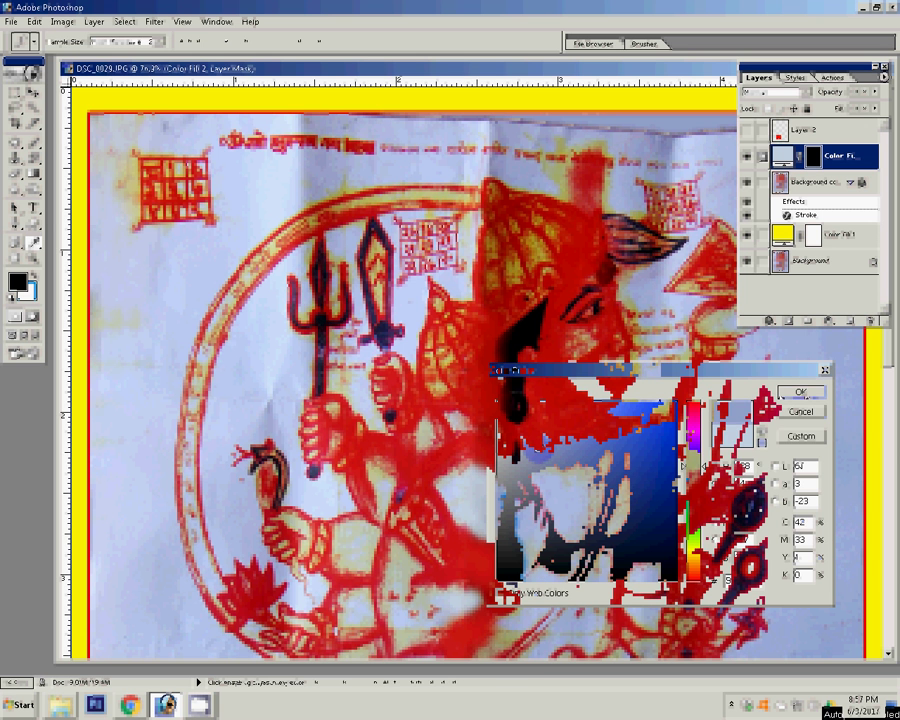
key("w")
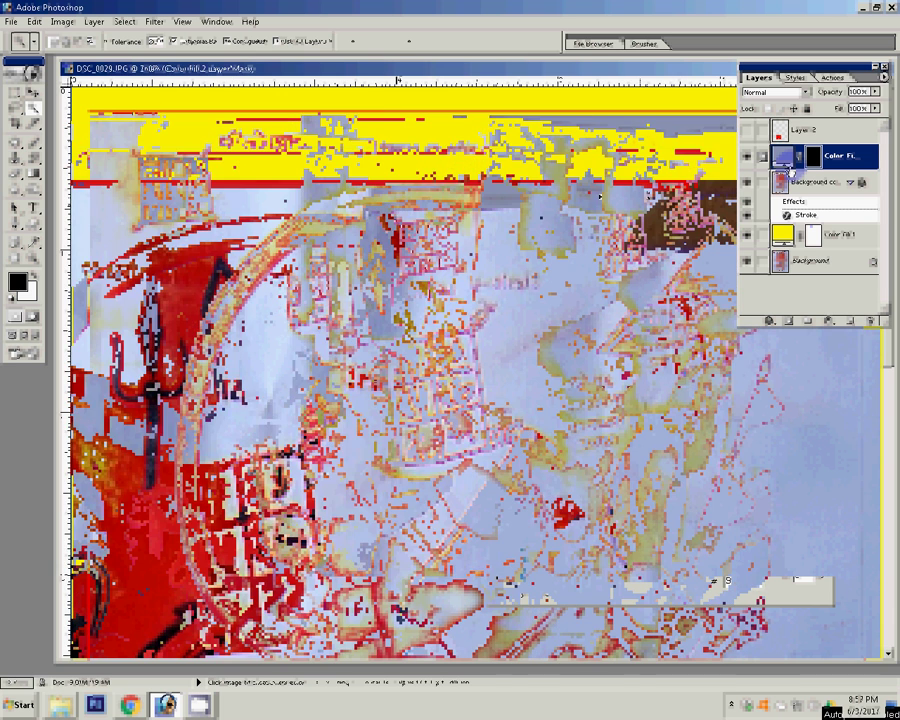
Zoom in on the paper's top edge and set a 20 px Clone Stamp source on clean paper
key("z")
left_click(601, 197)
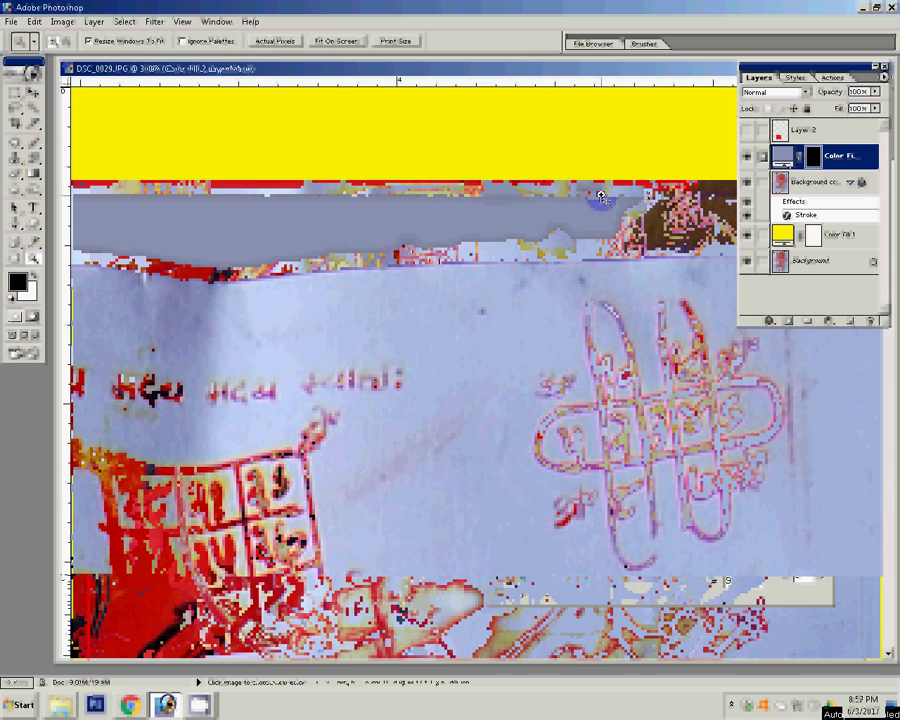
key("s")
left_click(382, 299, "alt")
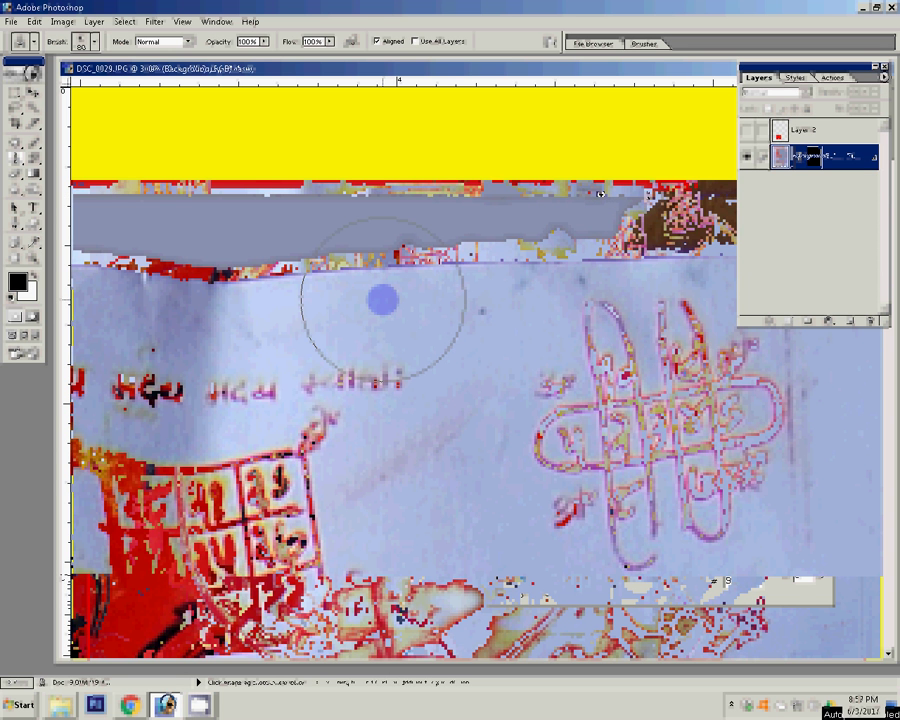
key("bracketleft")
key("bracketleft")
key("bracketleft")
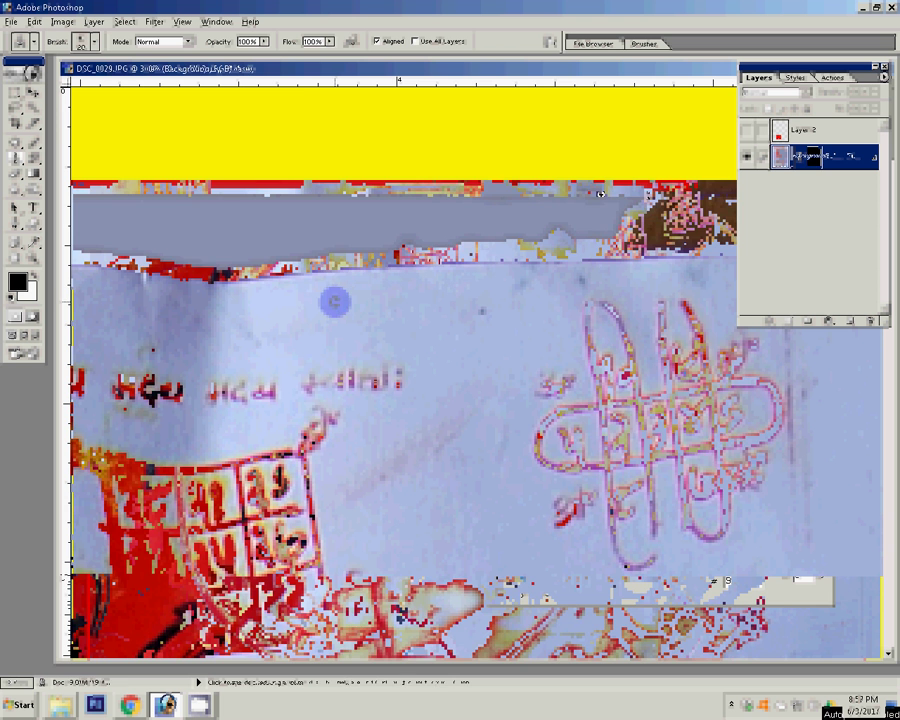
left_click(486, 263)
Clone clean paper over the brown spots, grey patch and blue blobs along the top edge
mouse_move(486, 263)
left_mouse_down()
mouse_move(456, 285)
mouse_move(534, 277)
mouse_move(541, 287)
left_mouse_up()
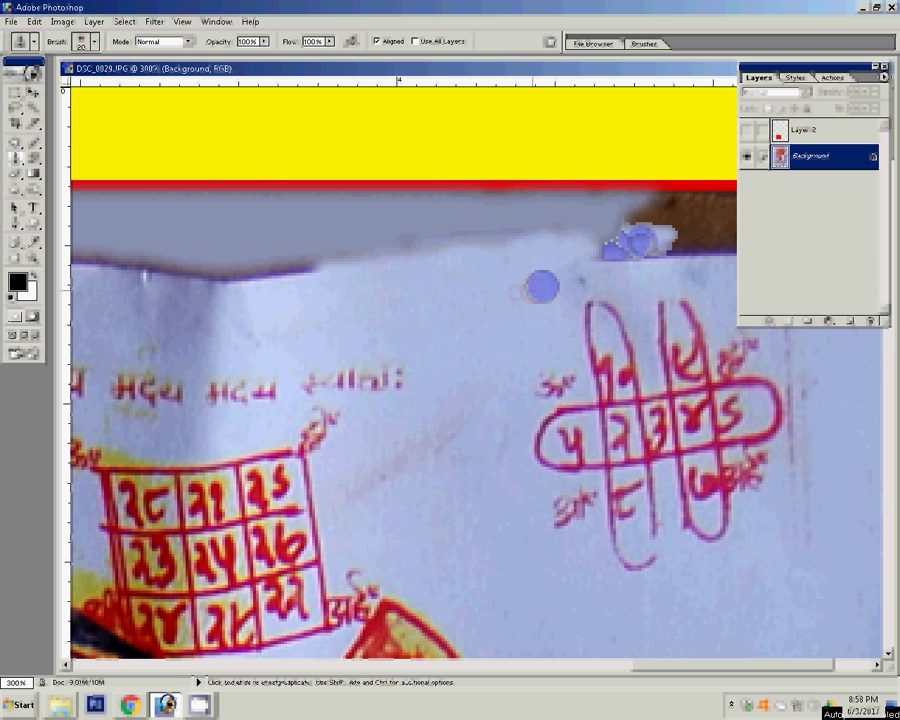
left_click(541, 287)
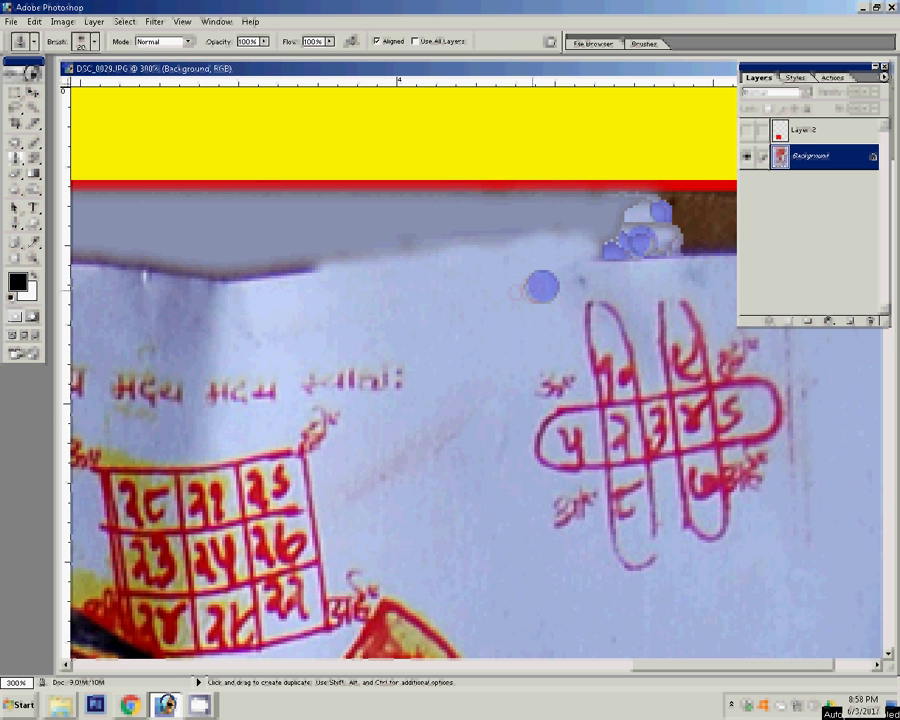
scroll(541, 287, "right", 3)
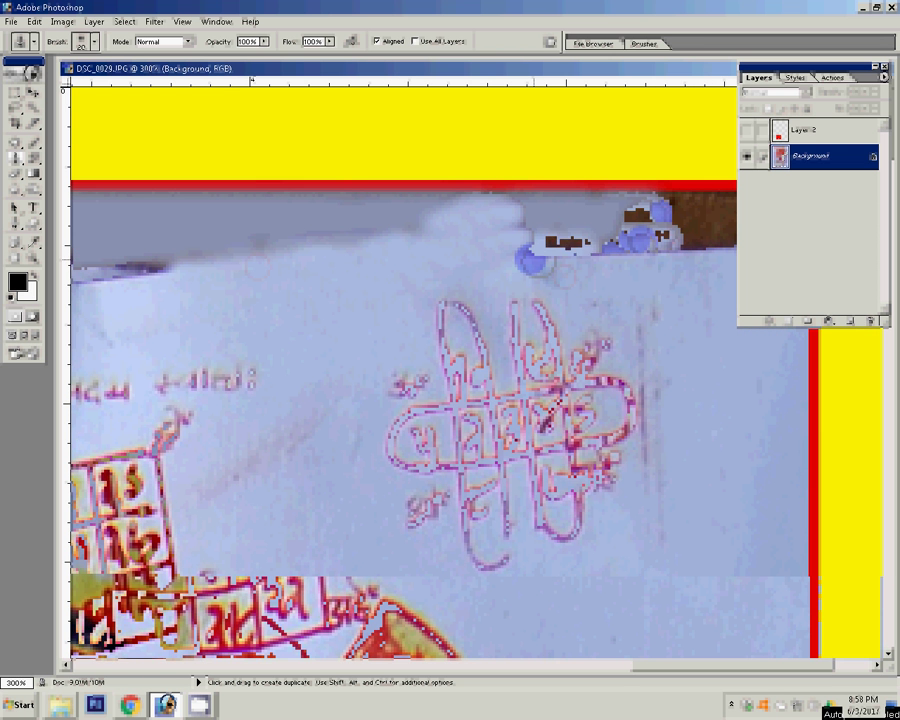
left_click_drag(545, 243, 600, 242)
left_click_drag(535, 215, 552, 205)
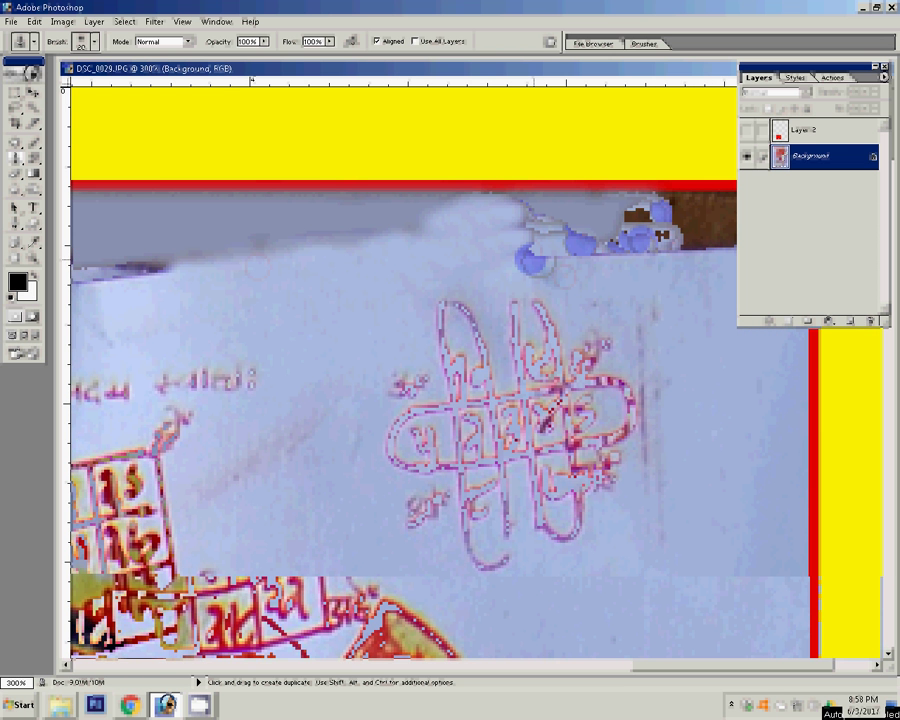
left_click_drag(563, 275, 516, 240)
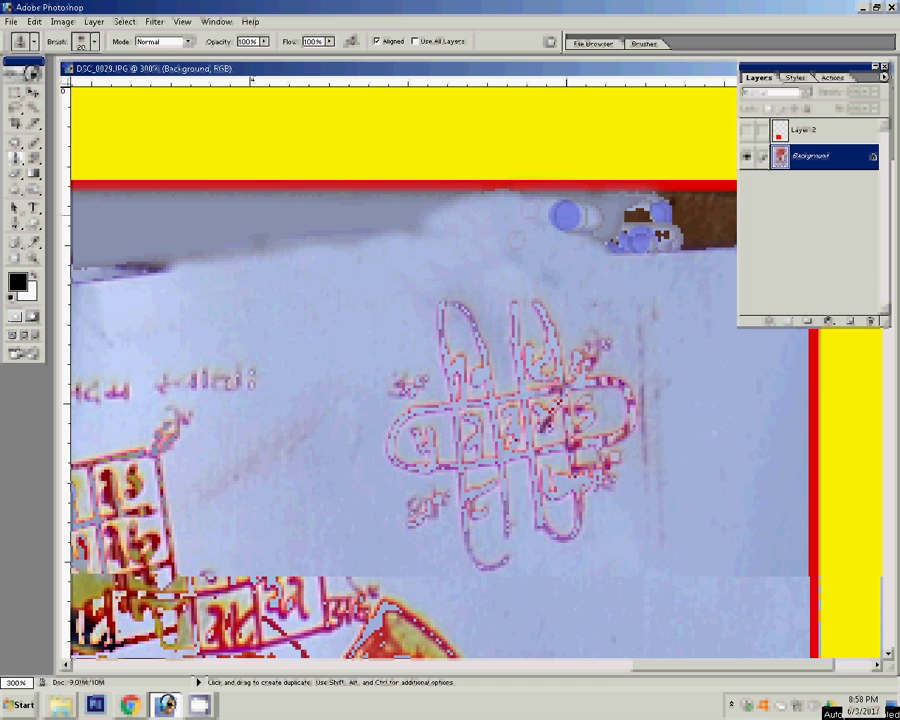
left_click_drag(585, 228, 630, 205)
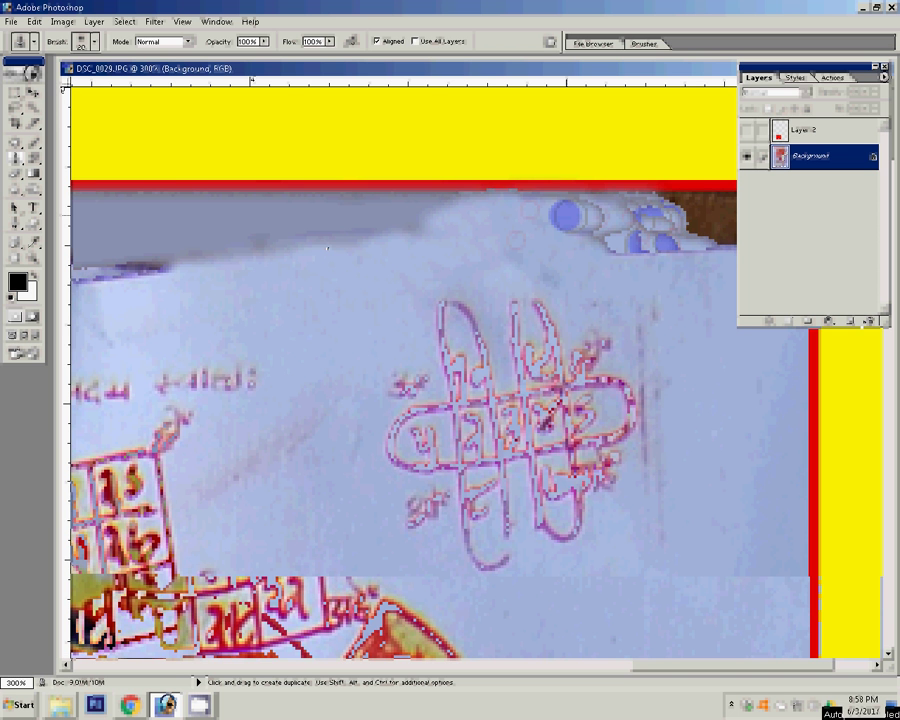
Clone over the top-right patch, undo one bad stroke, and lighten the grey band
left_click_drag(880, 318, 880, 170)
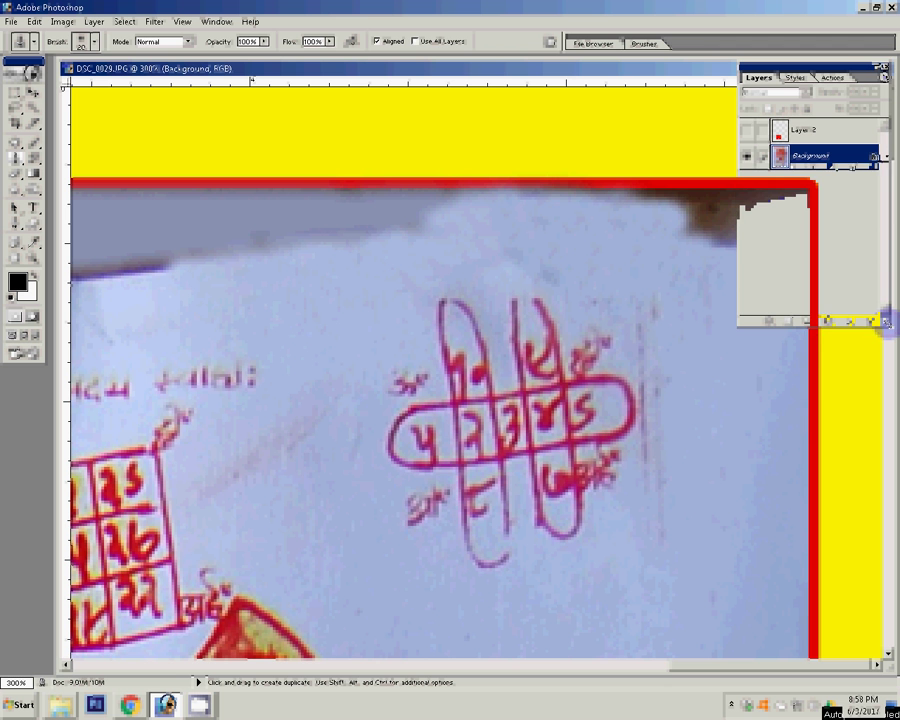
mouse_move(703, 235)
left_mouse_down()
mouse_move(705, 205)
mouse_move(786, 228)
left_mouse_up()
key("ctrl+z")
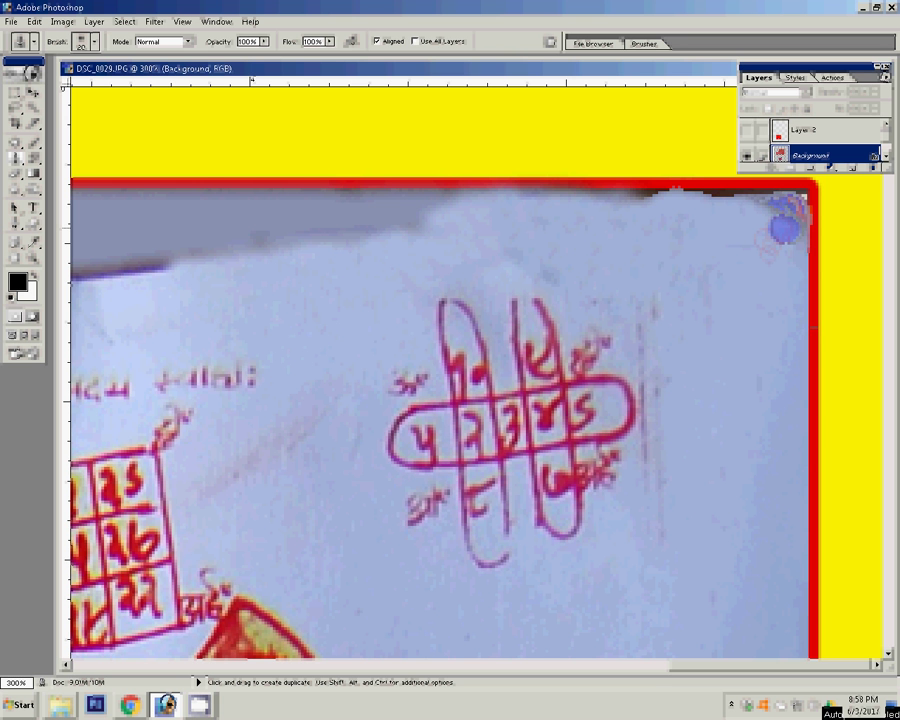
left_click_drag(562, 212, 829, 226)
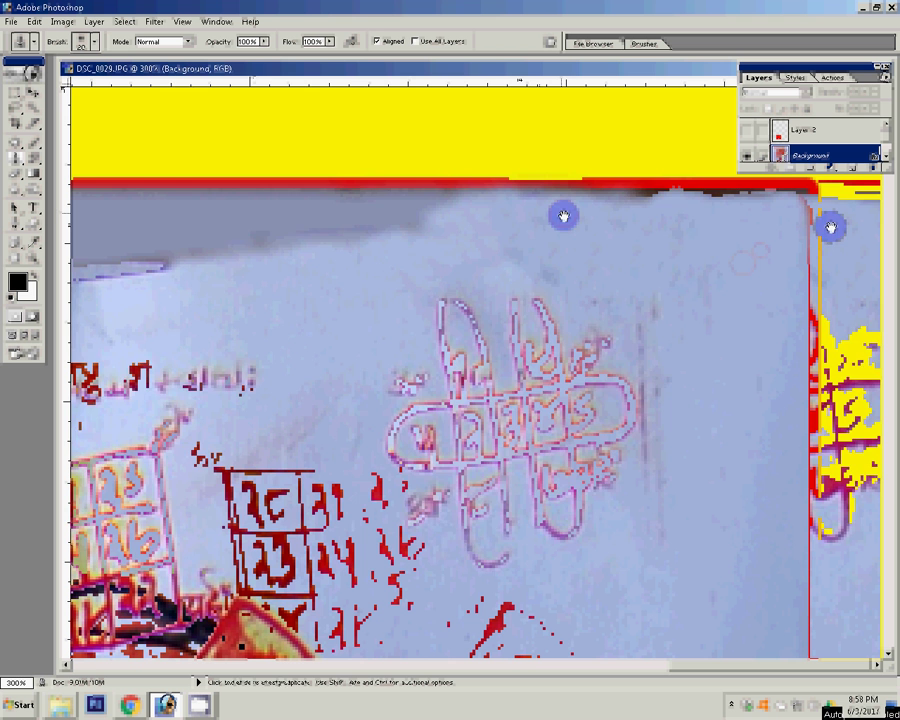
mouse_move(627, 236)
left_mouse_down()
mouse_move(674, 217)
mouse_move(570, 216)
mouse_move(498, 252)
left_mouse_up()
scroll(498, 252, "left", 5)
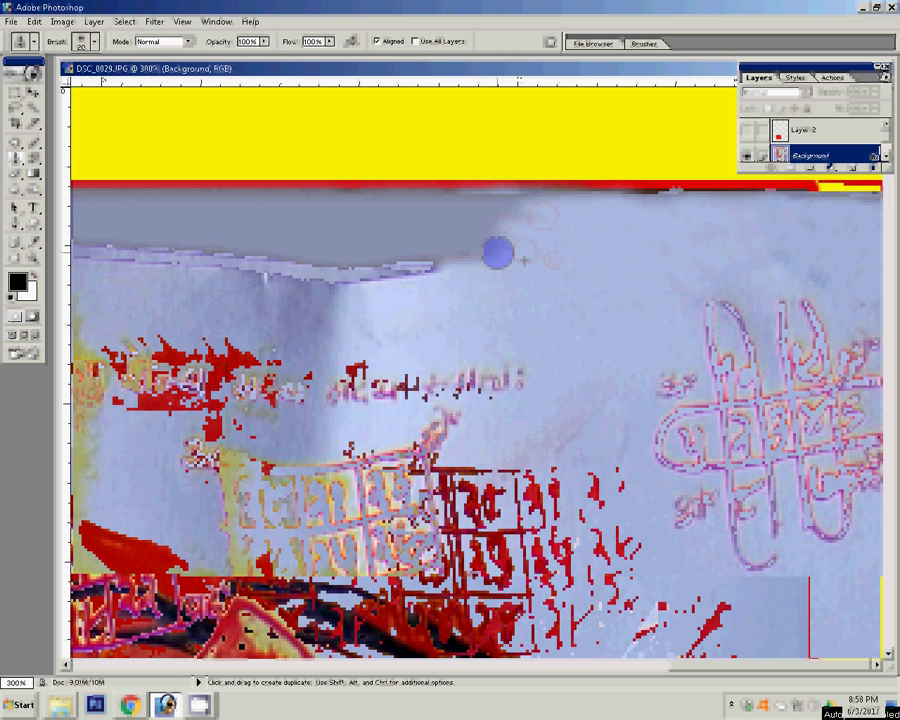
mouse_move(584, 298)
left_mouse_down()
mouse_move(675, 263)
mouse_move(706, 219)
mouse_move(599, 221)
mouse_move(588, 243)
left_mouse_up()
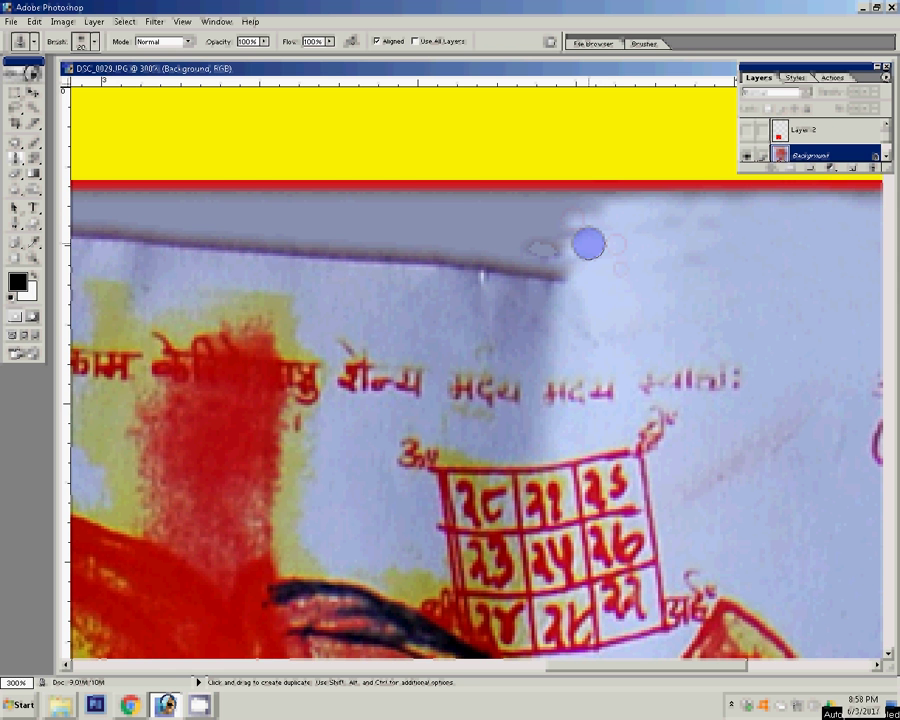
Clone-stamp over the dark line's end and the bluish dab marks near the blue blob
left_click(588, 243)
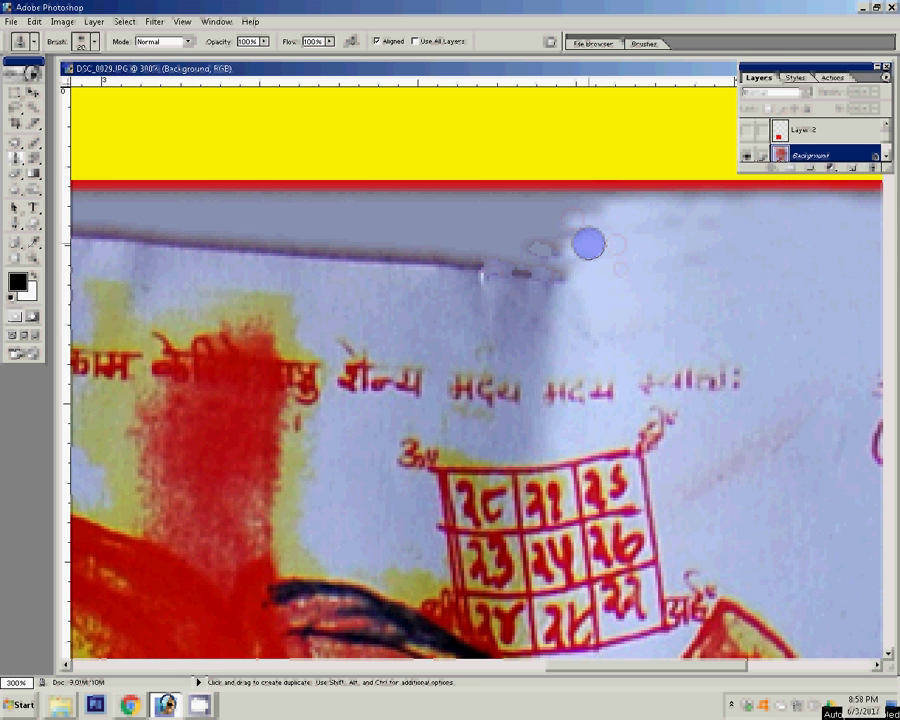
mouse_move(588, 243)
left_mouse_down()
mouse_move(431, 281)
mouse_move(390, 258)
left_mouse_up()
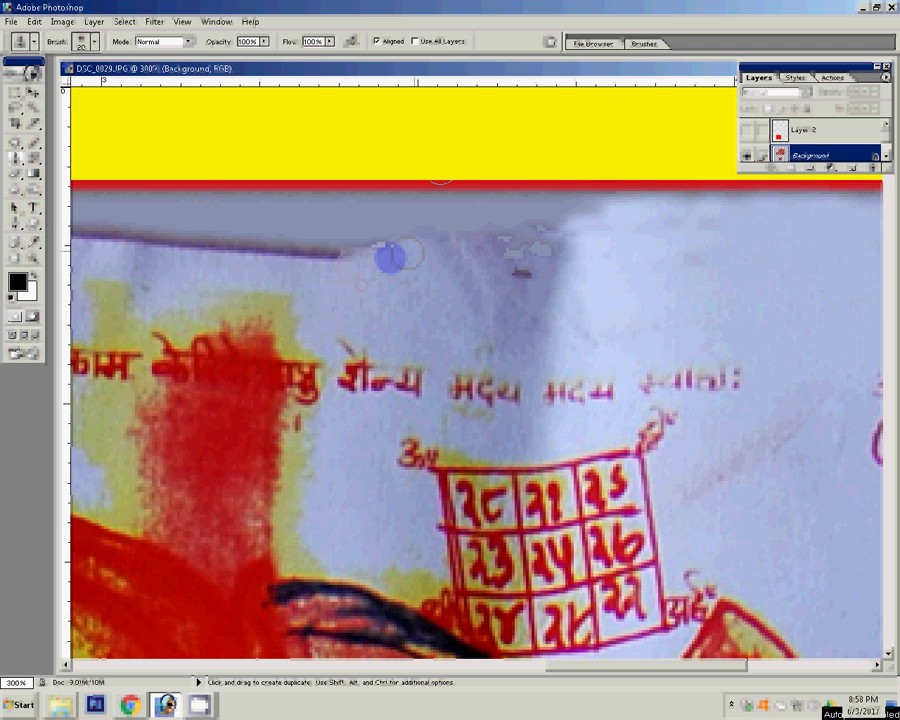
left_click(515, 254)
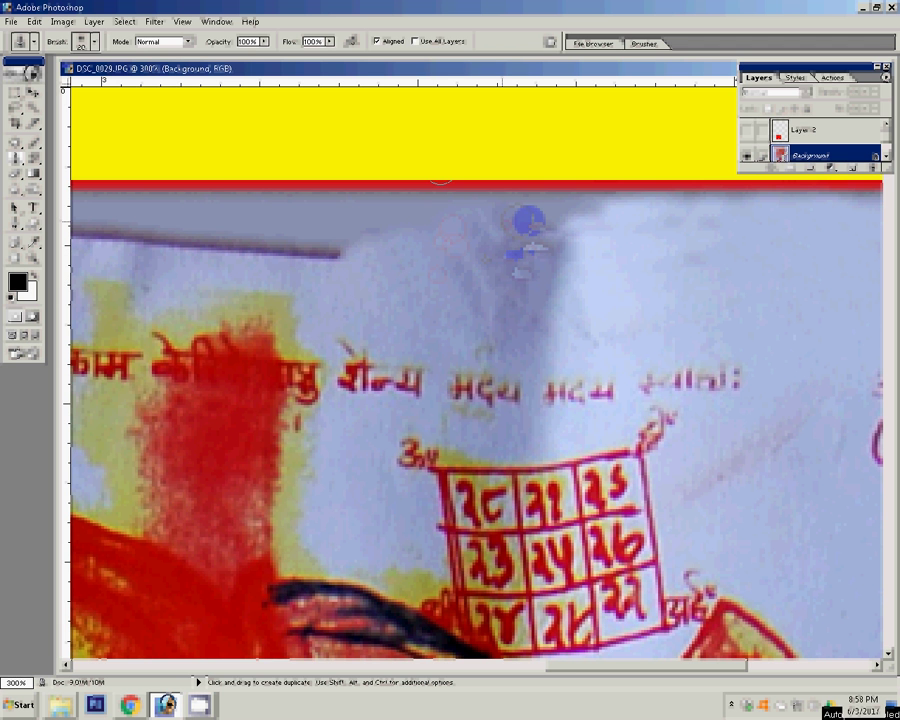
left_click_drag(529, 220, 533, 302)
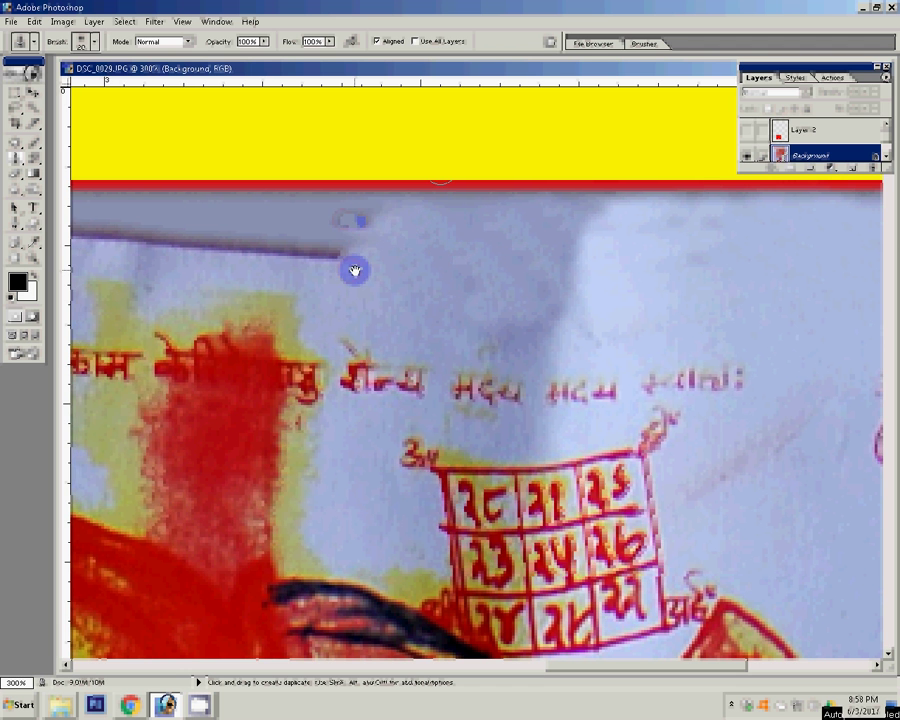
Clone clean paper over the grey streak and bluish blobs further left along the top edge
left_click_drag(355, 270, 473, 243)
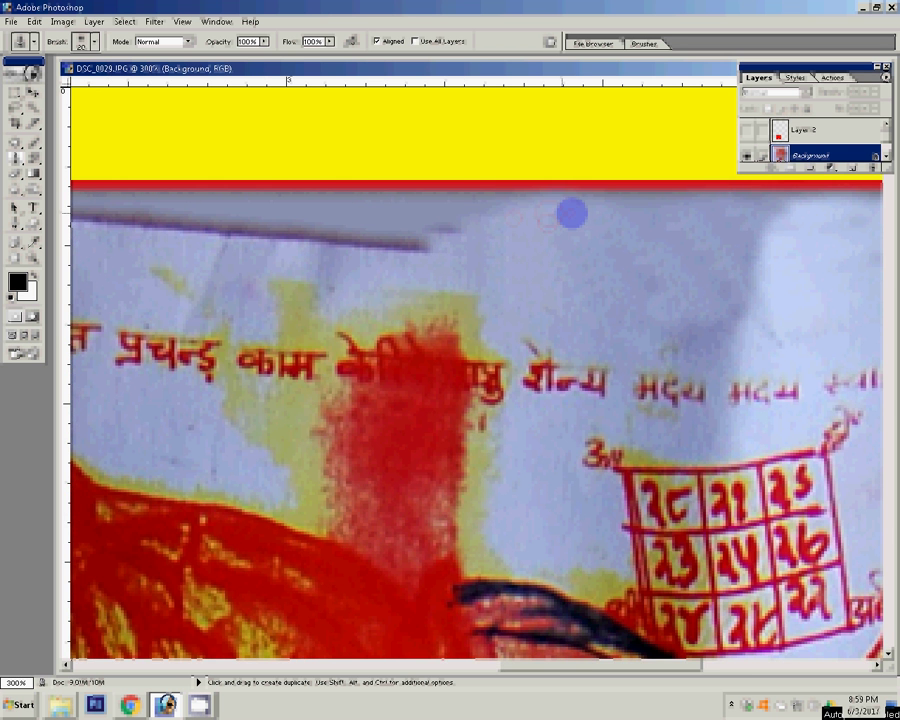
left_click(393, 228)
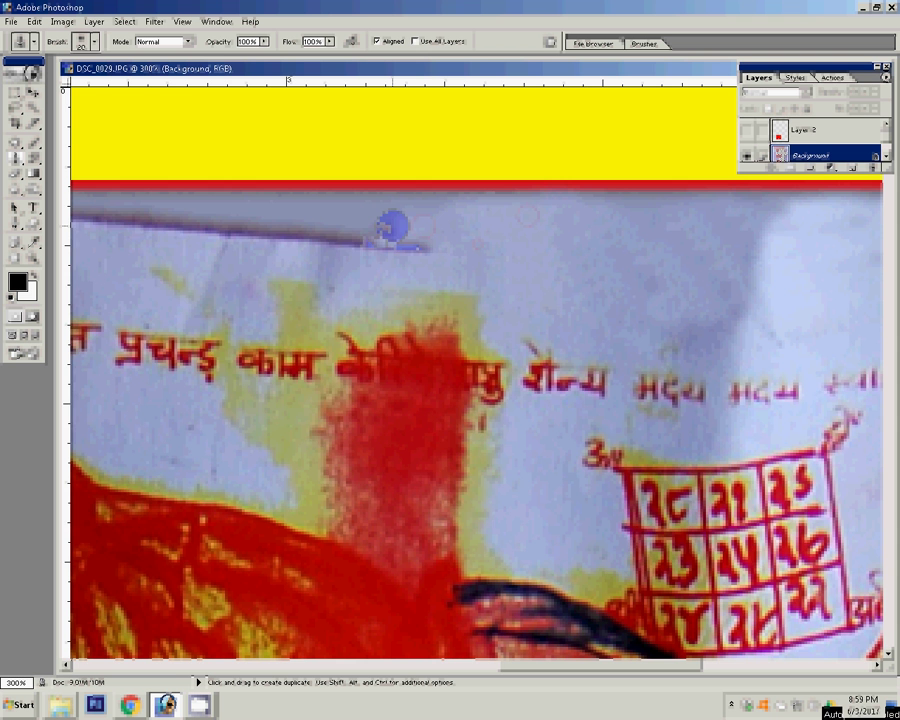
mouse_move(393, 228)
left_mouse_down()
mouse_move(558, 260)
mouse_move(626, 212)
mouse_move(483, 210)
left_mouse_up()
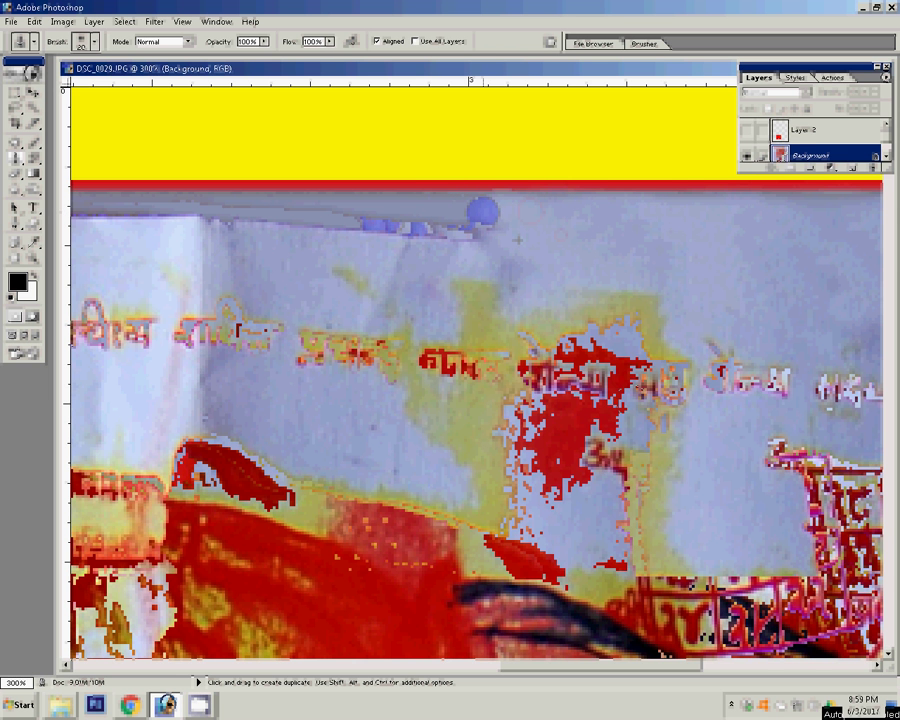
mouse_move(483, 211)
left_mouse_down()
mouse_move(310, 243)
mouse_move(322, 234)
mouse_move(497, 222)
mouse_move(375, 219)
left_mouse_up()
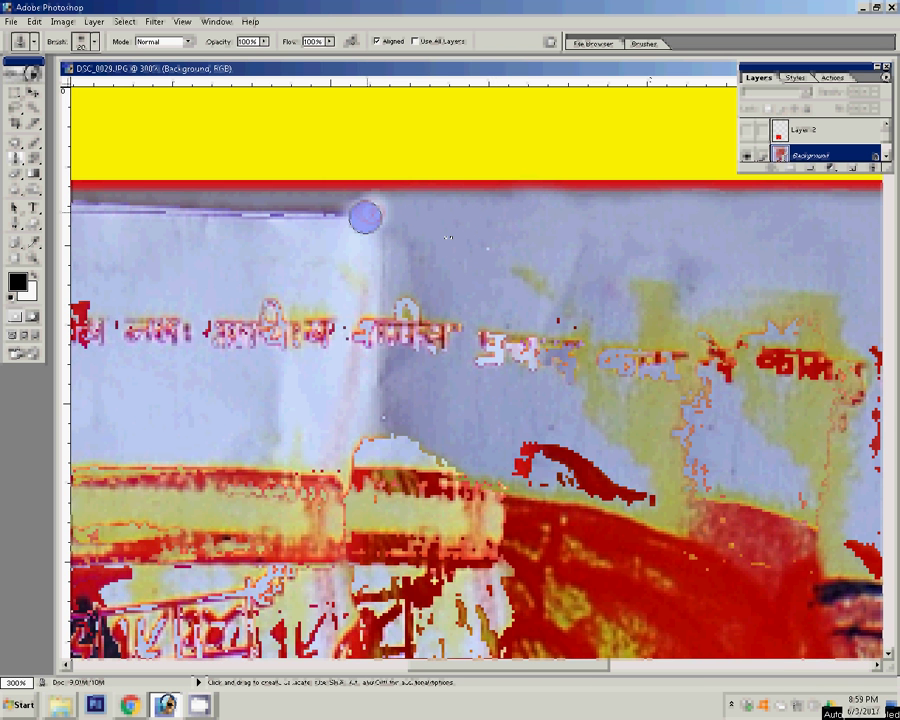
Redo the top-edge cloning from a new source, stepping back unsatisfactory strokes
key("ctrl+z")
mouse_move(365, 210)
left_mouse_down()
mouse_move(492, 212)
mouse_move(426, 215)
left_mouse_up()
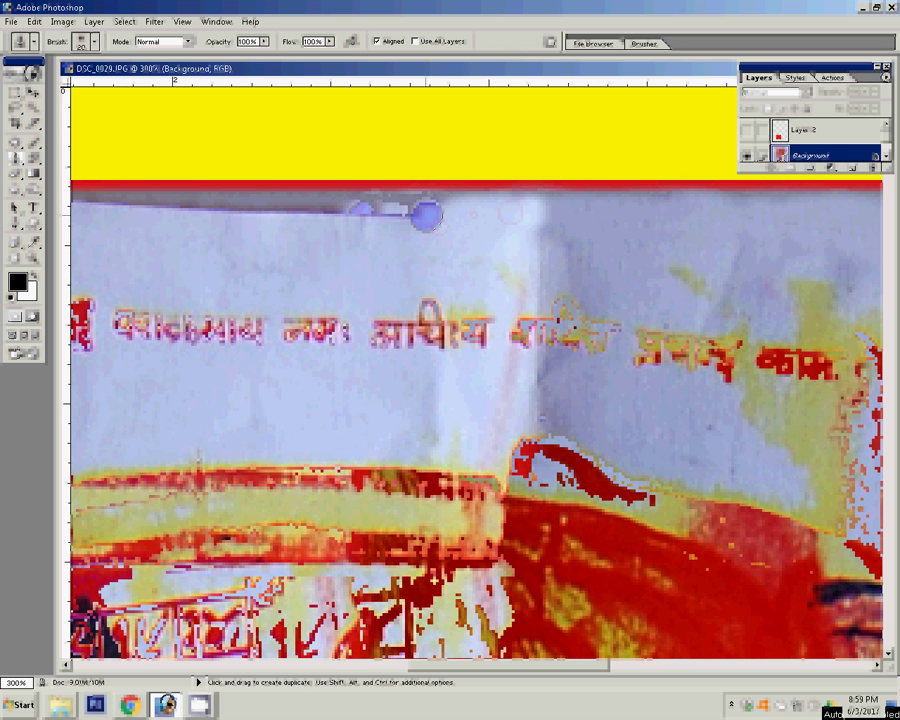
left_click(405, 218)
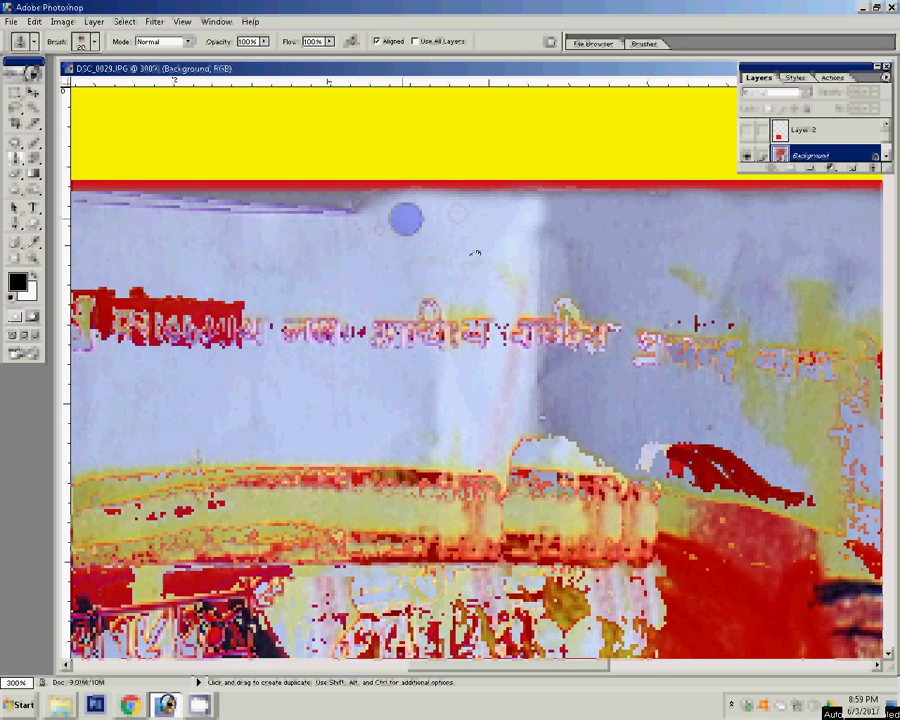
key("ctrl+z")
left_click_drag(430, 211, 450, 218)
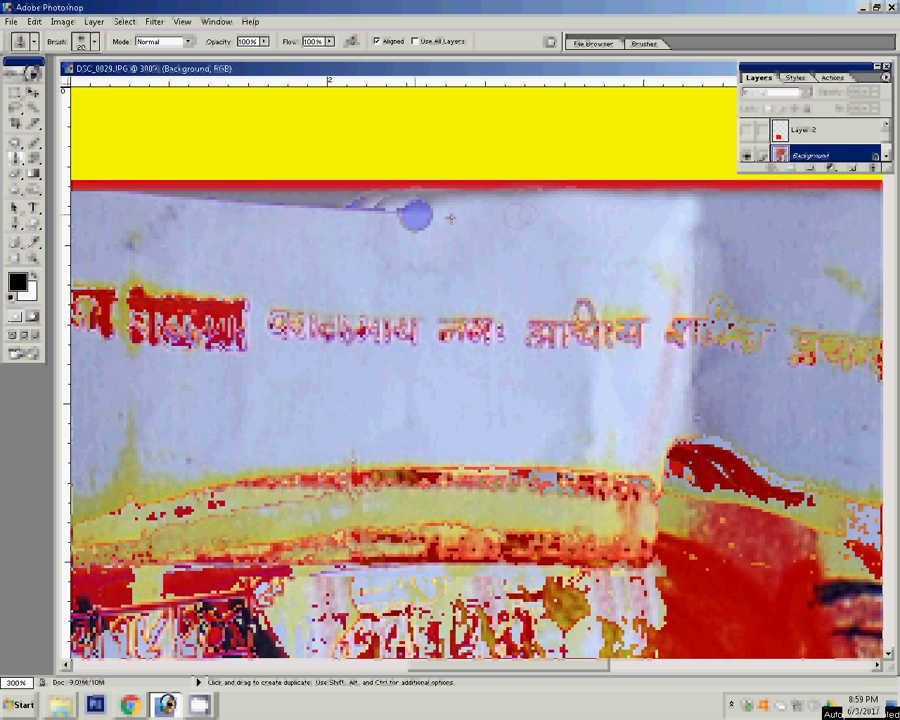
key("ctrl+z")
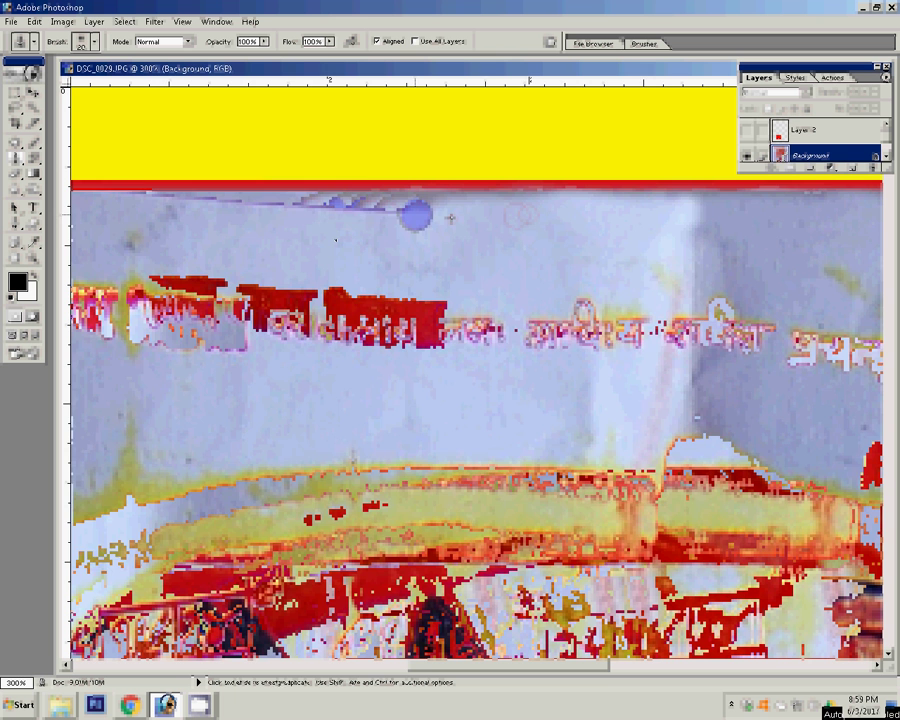
key("ctrl+z")
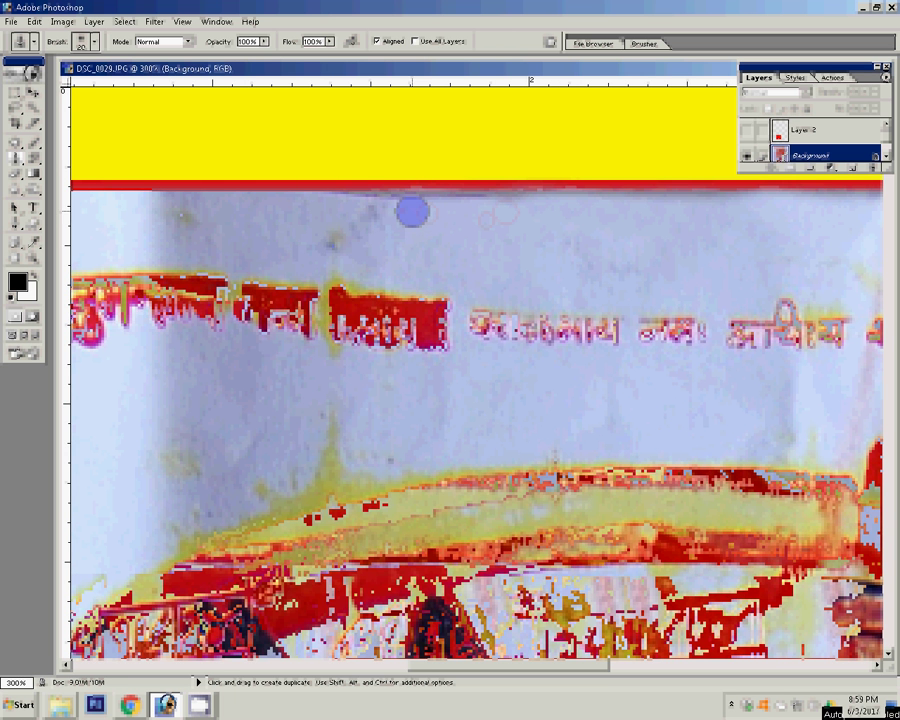
key("ctrl+alt+z")
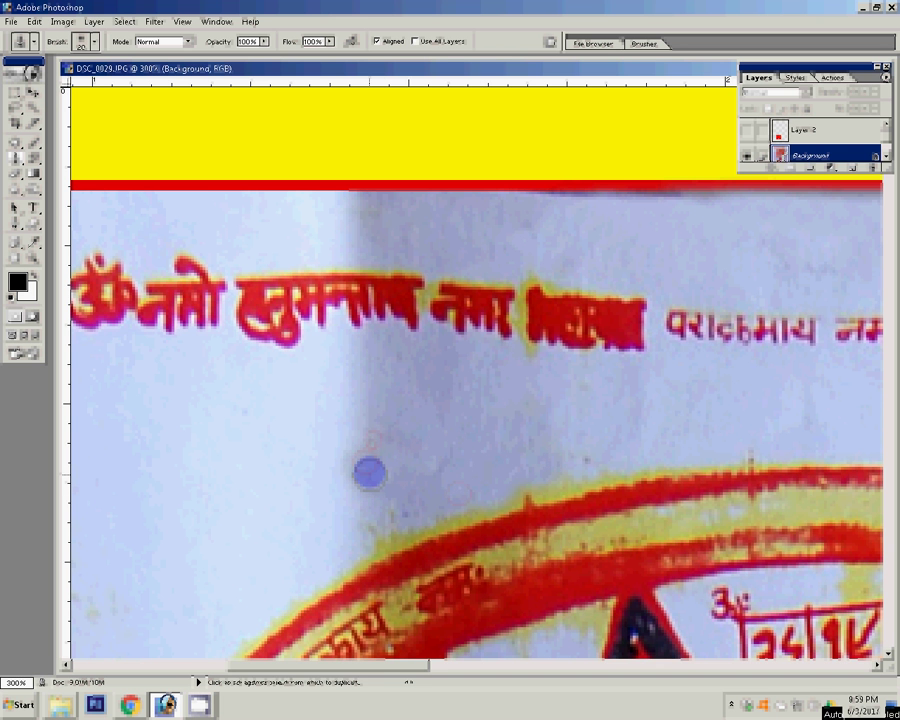
Scroll the canvas down and right to the deity's raised fist and arm
scroll(369, 473, "down", 3)
scroll(369, 473, "down", 3)
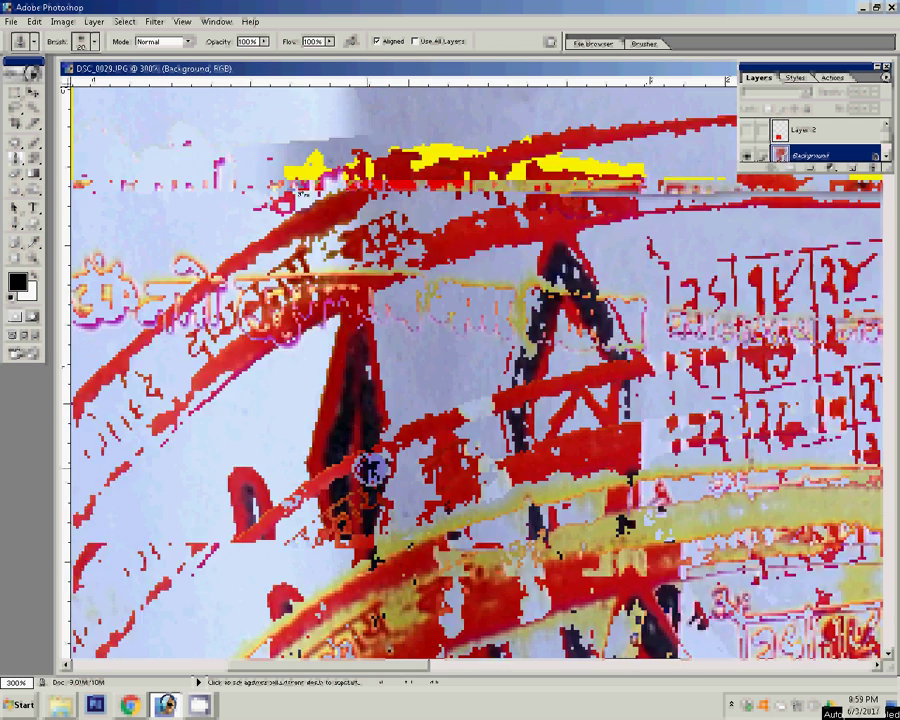
scroll(369, 473, "down", 3)
scroll(370, 468, "down", 3)
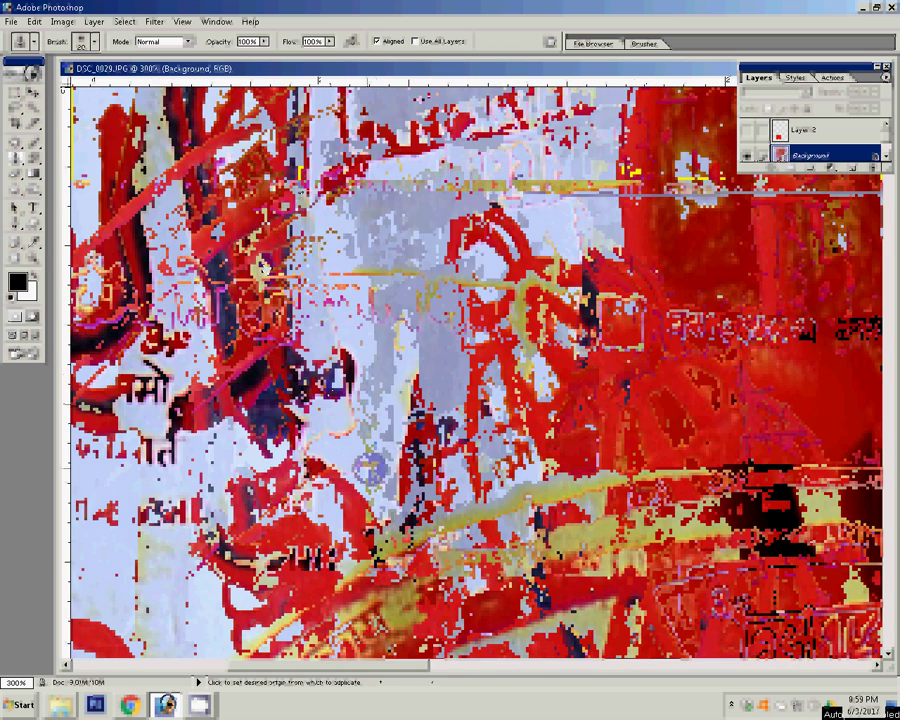
scroll(370, 466, "down", 3)
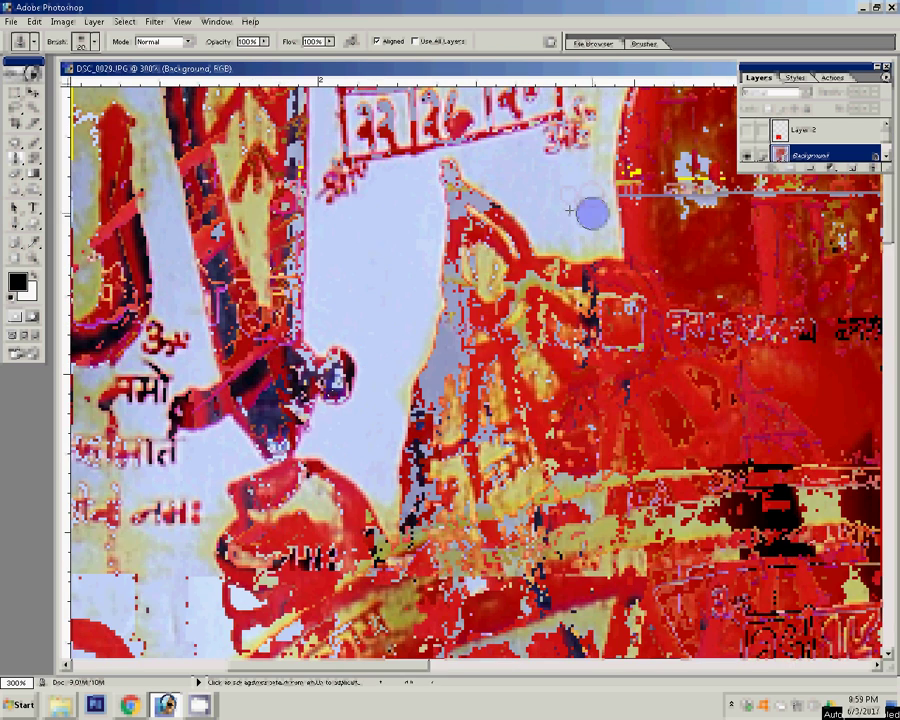
scroll(586, 208, "down", 3)
scroll(586, 208, "down", 3)
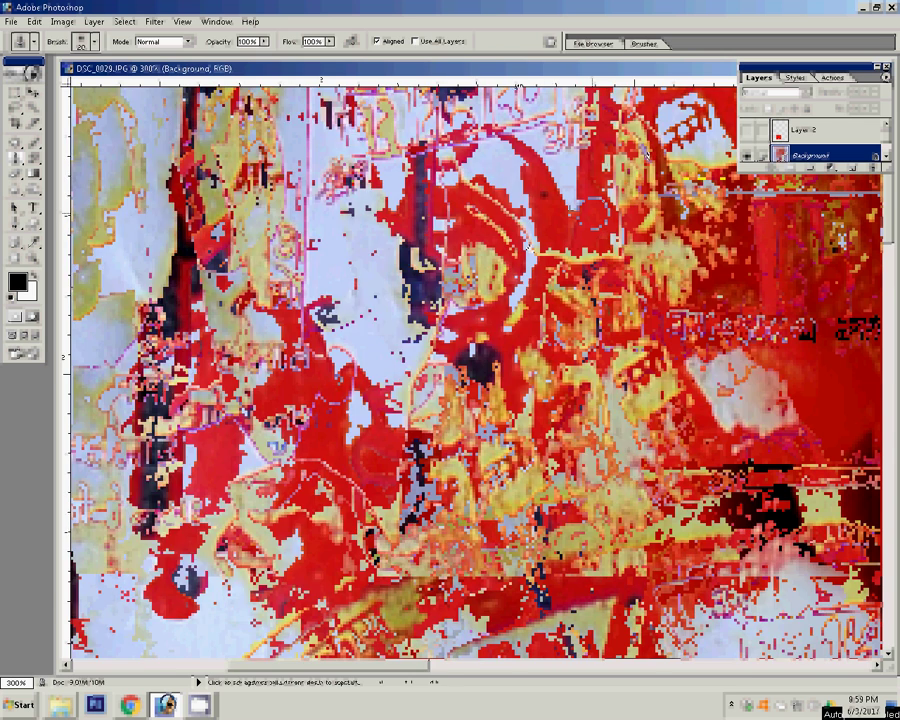
scroll(593, 212, "up", 3)
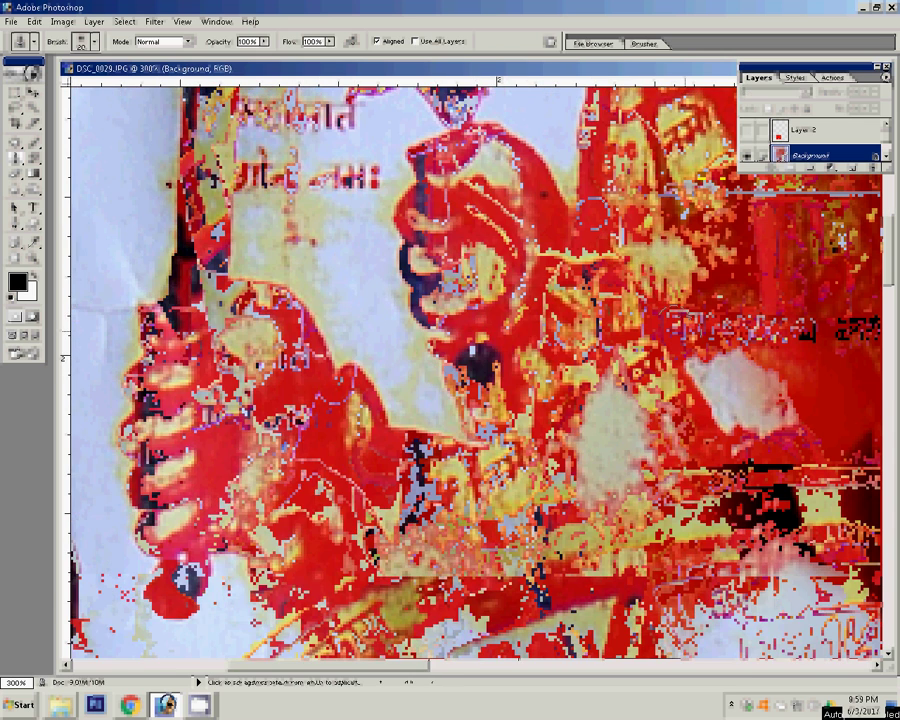
scroll(513, 361, "right", 3)
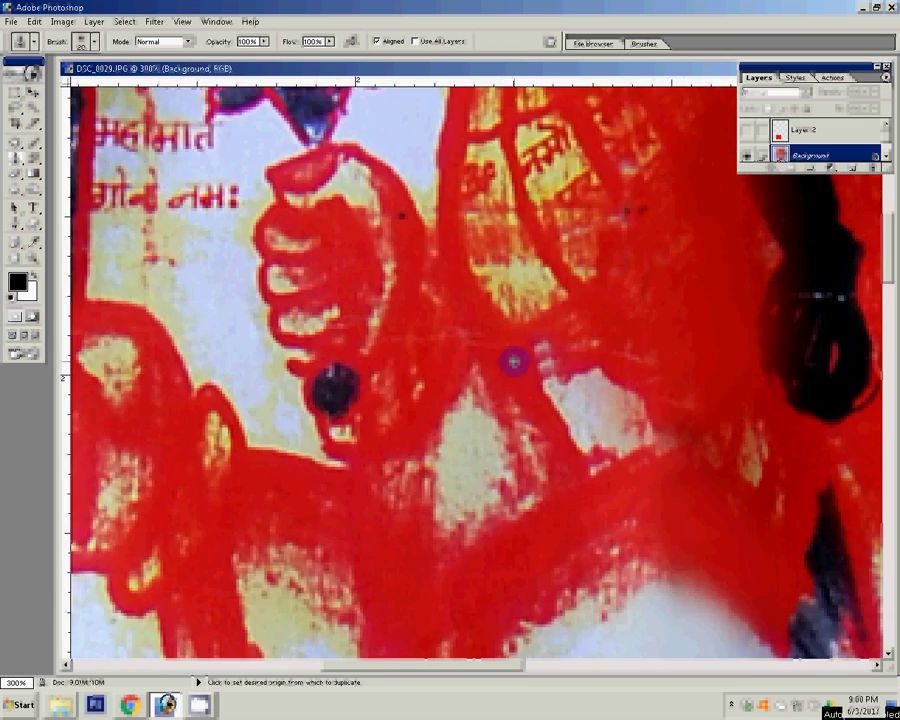
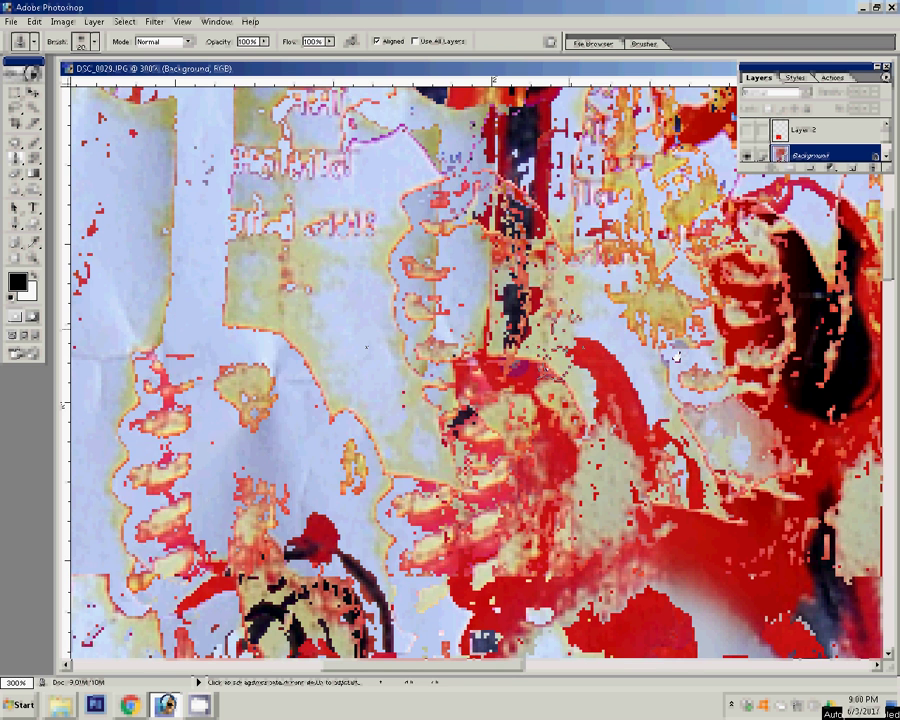
Clone clean paper over a background spot beside the red figure
left_click(375, 383)
mouse_move(375, 383)
left_mouse_down()
mouse_move(394, 347)
mouse_move(310, 382)
mouse_move(247, 277)
mouse_move(215, 350)
mouse_move(424, 320)
left_mouse_up()
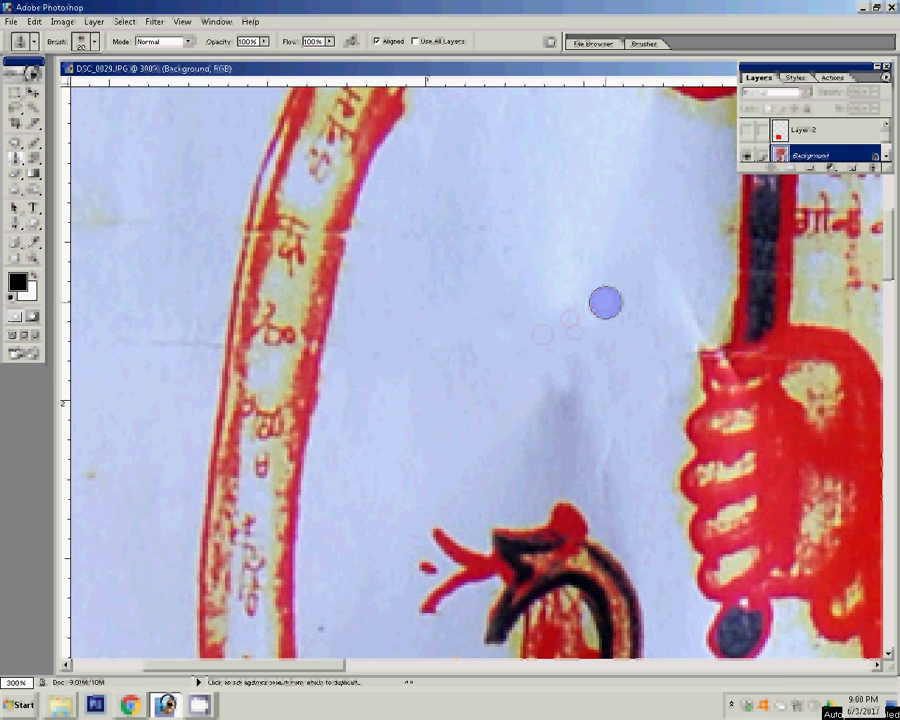
left_click_drag(605, 302, 476, 333)
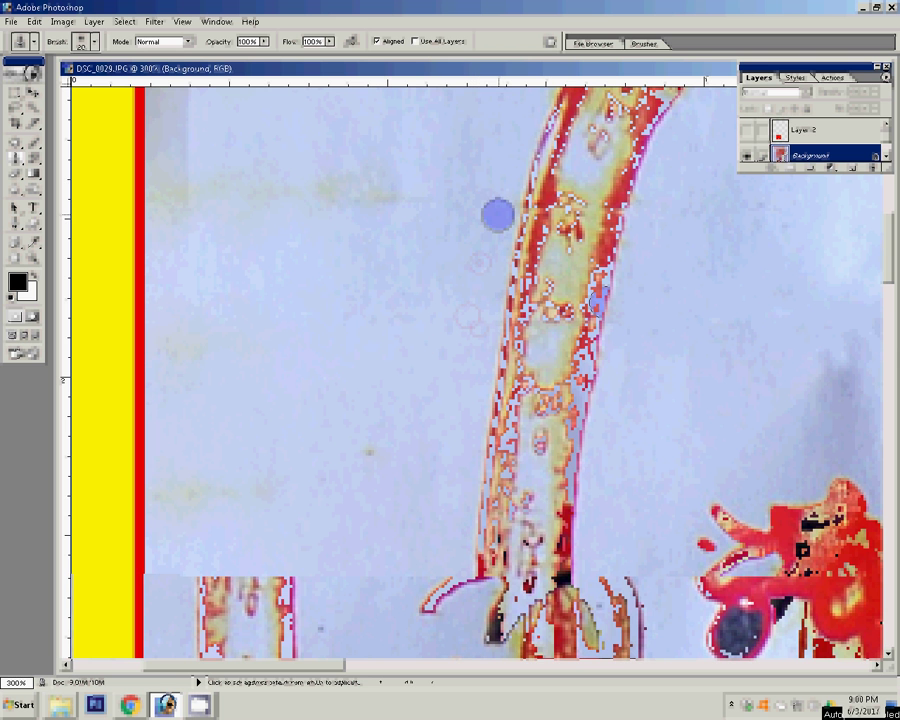
Resample clean paper and cover stains near the left border, top-left and above the hand
left_click(342, 215, "alt")
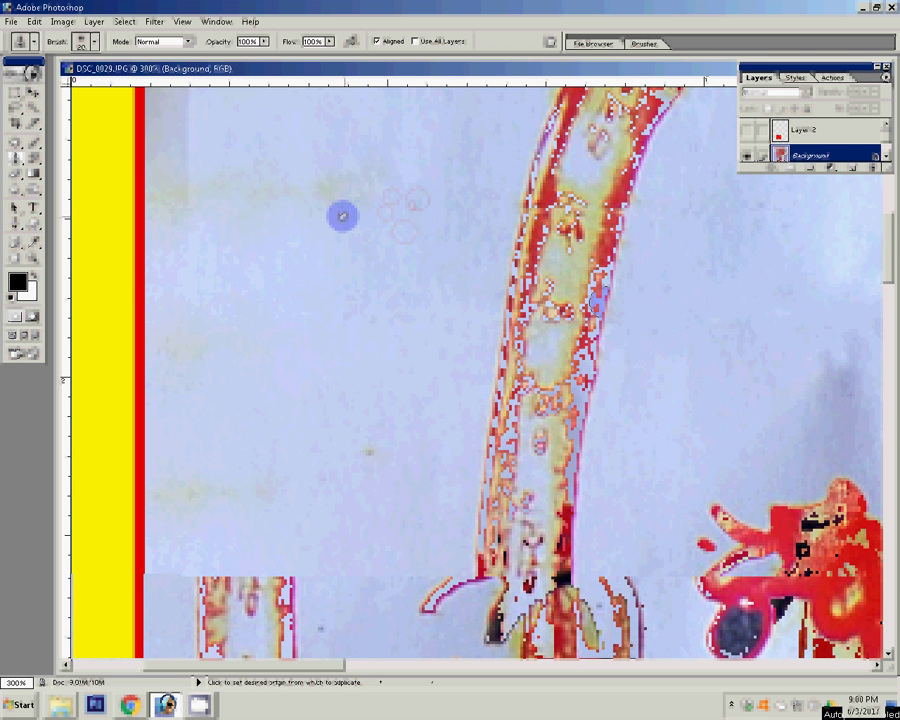
left_click(307, 194)
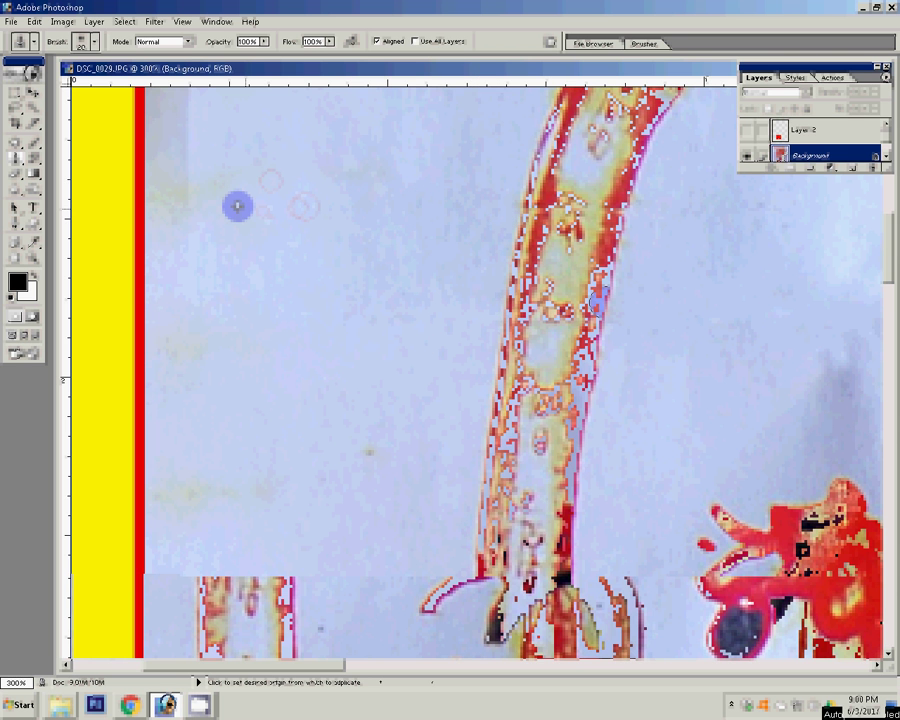
left_click(191, 188)
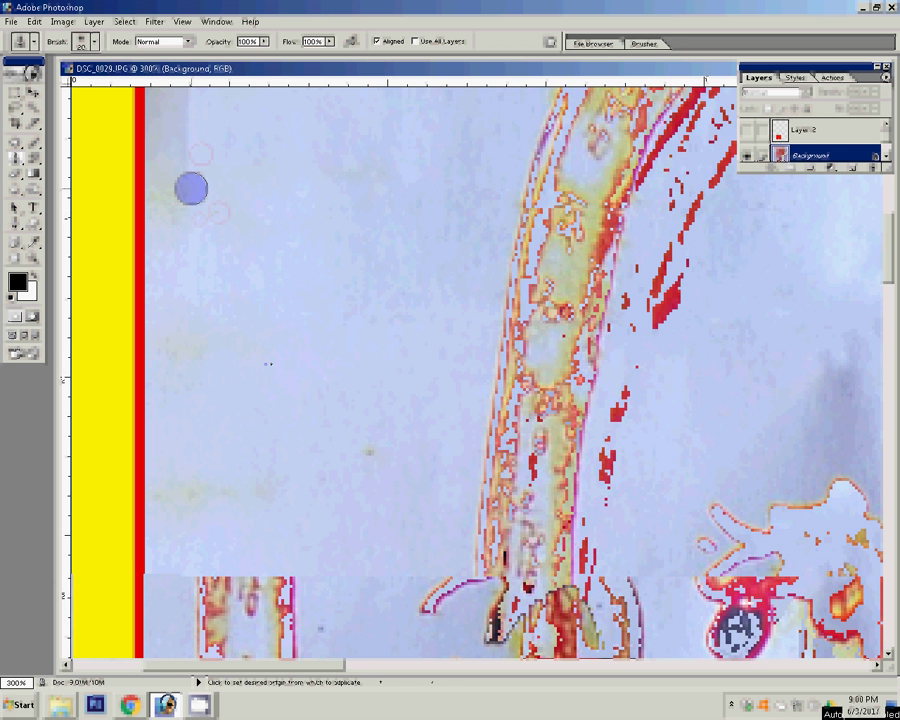
left_click(203, 145)
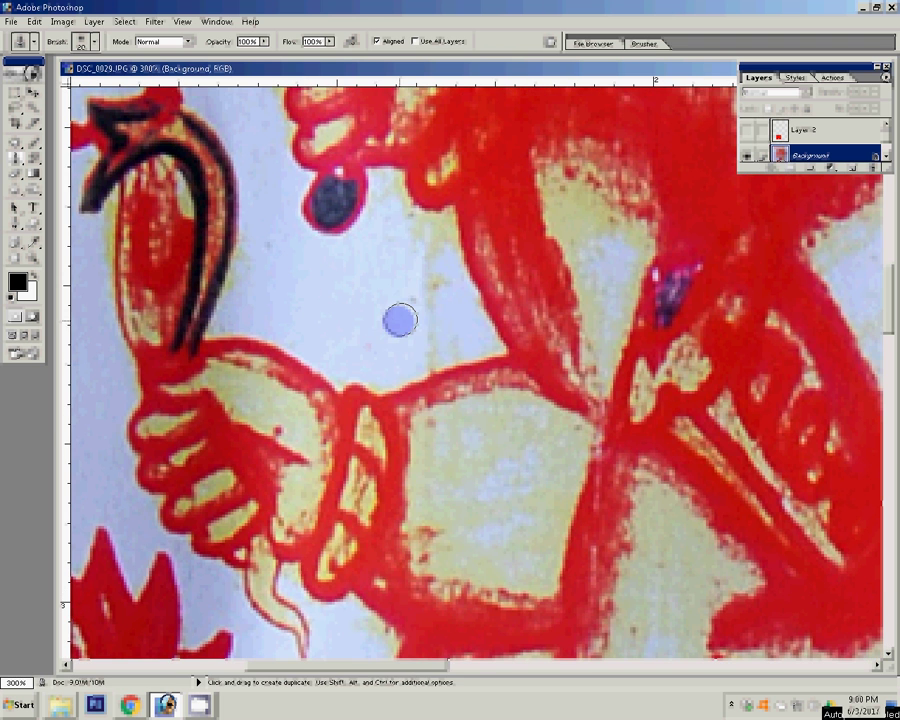
left_click(424, 281, "alt")
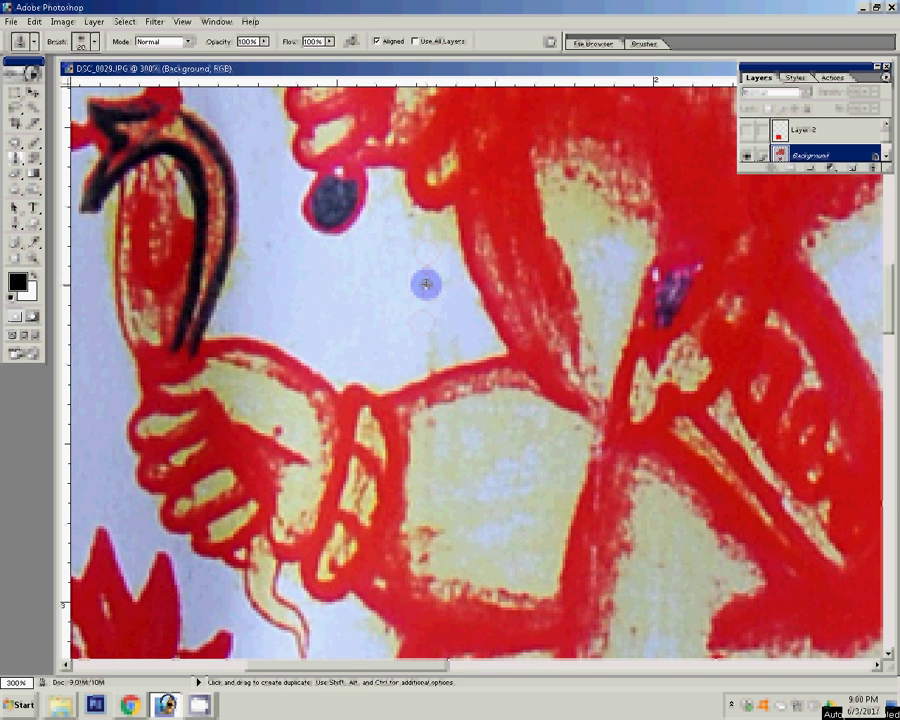
left_click_drag(395, 222, 389, 268)
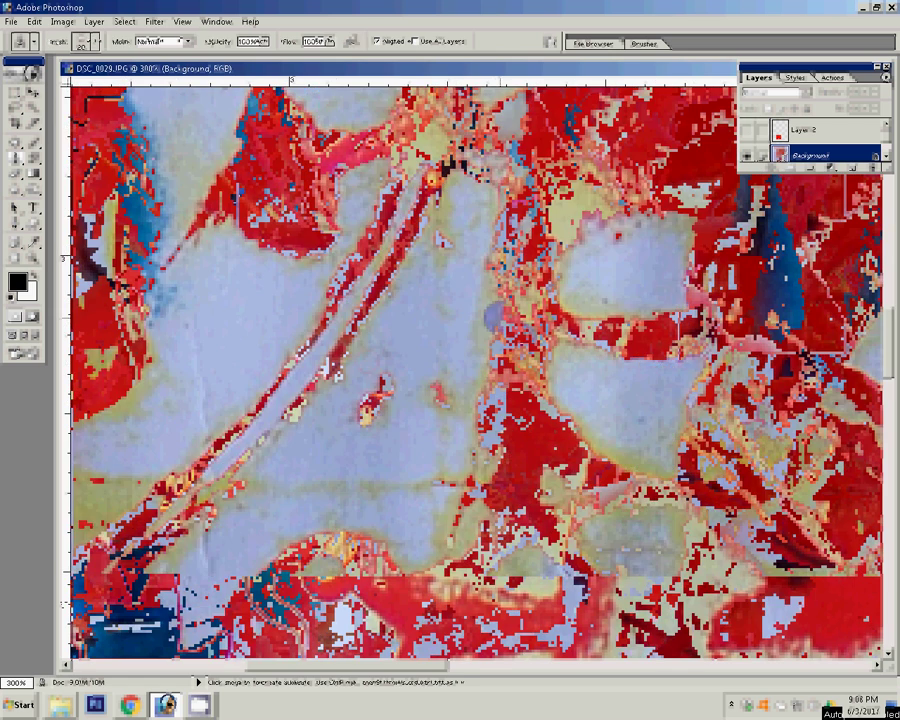
Zoom in on the text band near the poster's top
key("z")
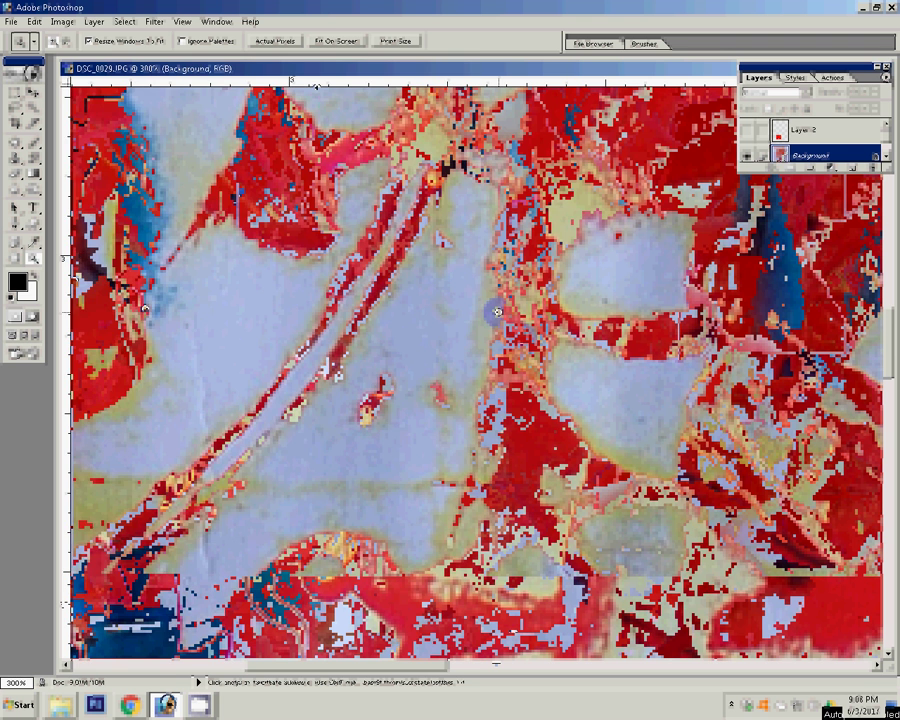
key("ctrl+0")
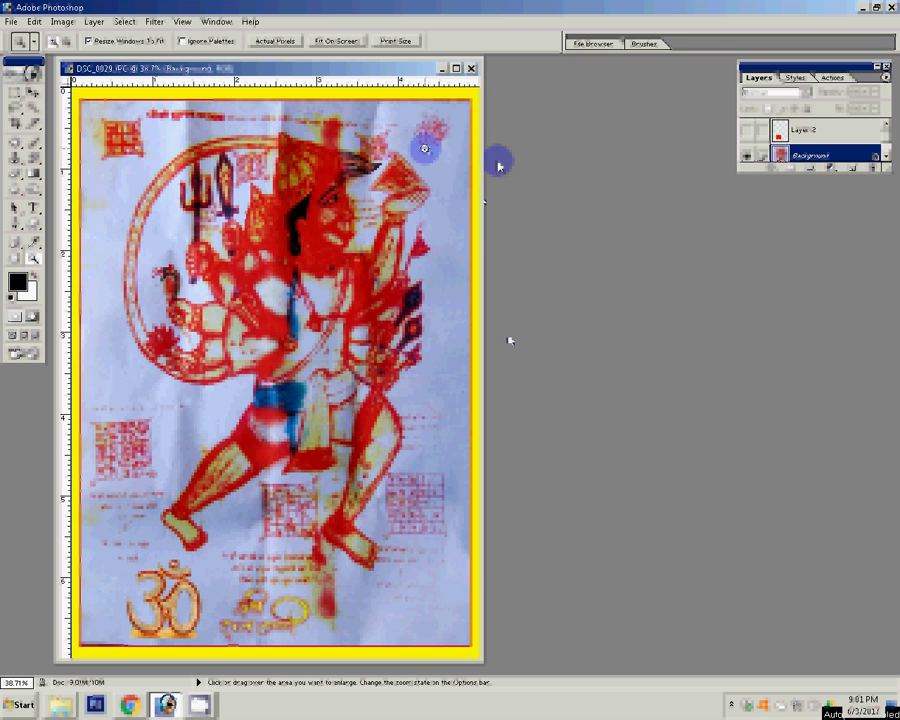
left_click_drag(509, 341, 576, 388)
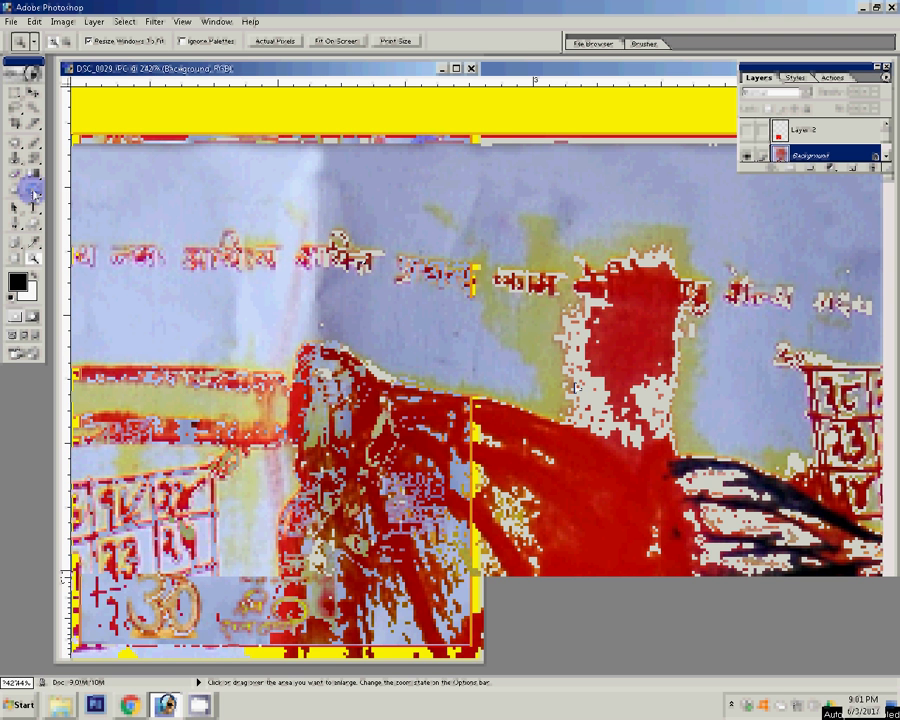
Set the Clone Stamp to 55% opacity and brush size 30, then fit the poster on screen
left_click(17, 160)
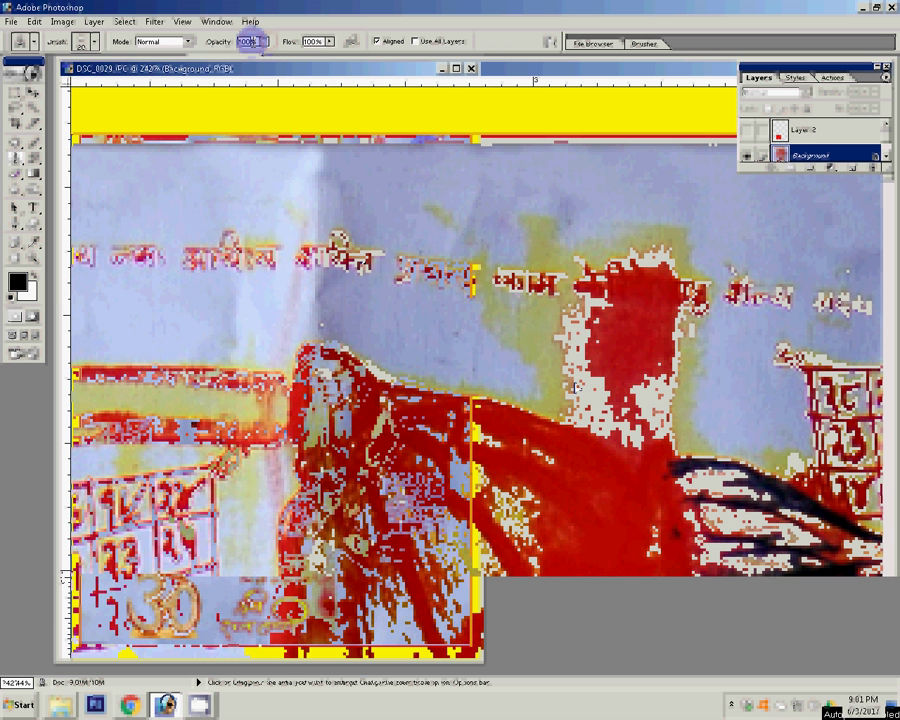
type("55")
key("Return")
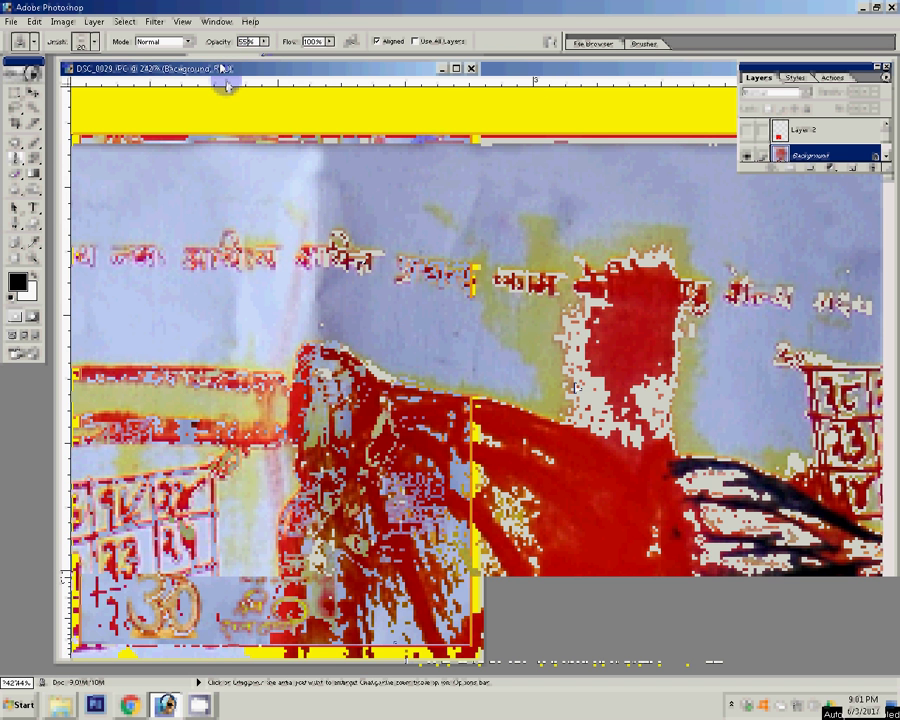
key("bracketright")
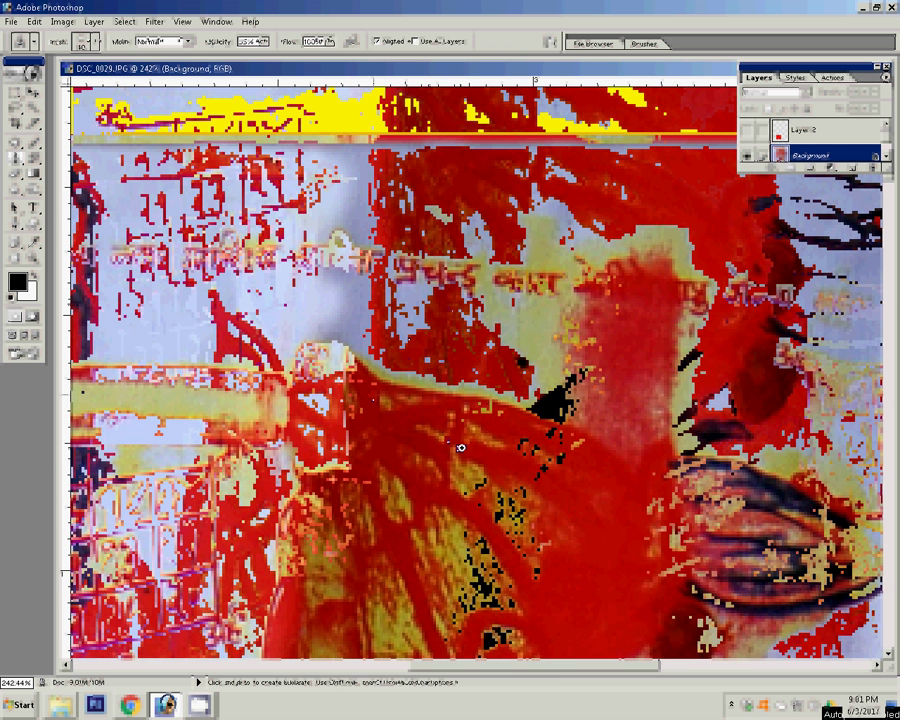
key("z")
left_click(335, 41)
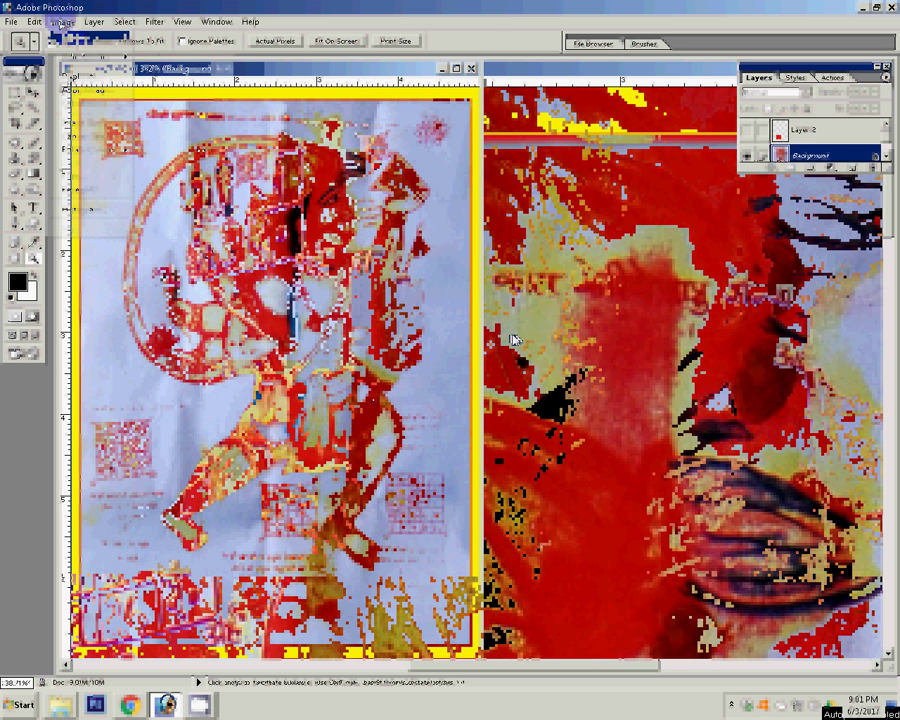
Apply Variations with More Yellow so the poster's paper looks less blue
key("alt+i")
key("Down")
key("Down")
key("Return")
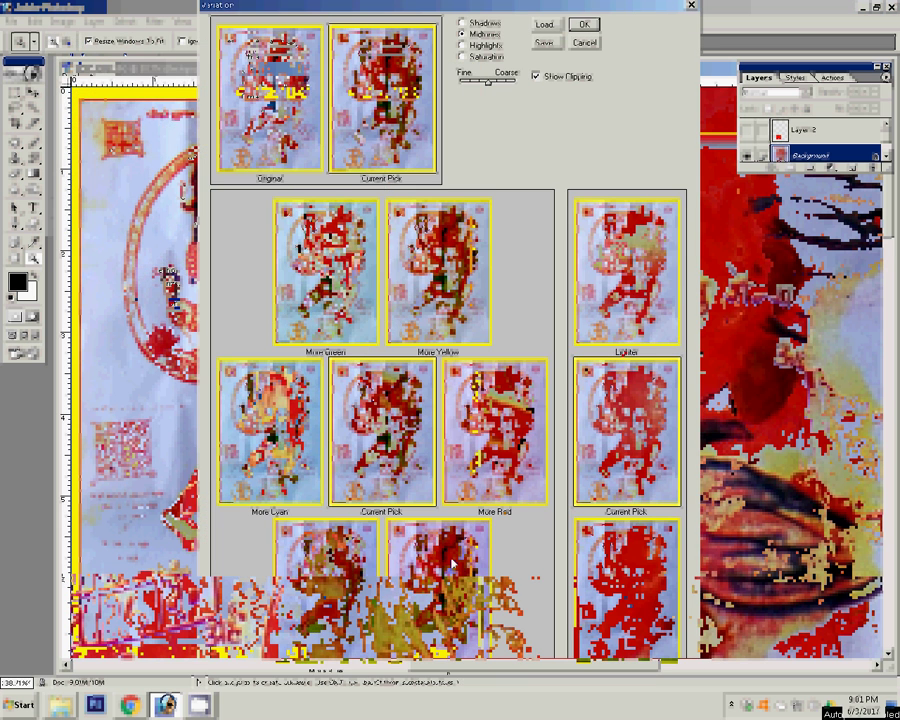
left_click(441, 338)
left_click(588, 25)
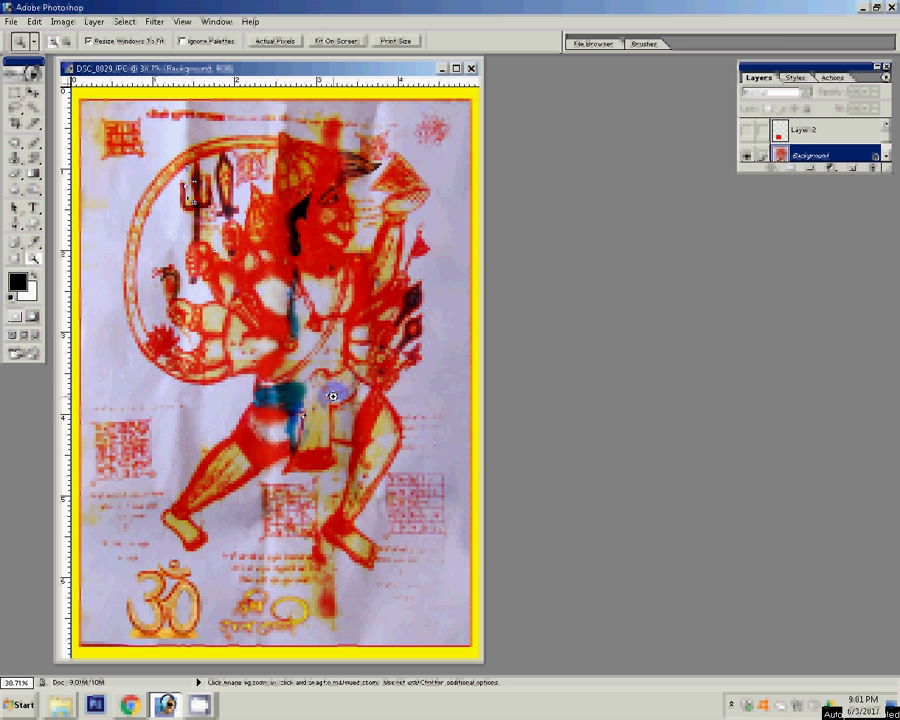
Create a white 8 × 12-inch document at 300 pixels/inch
key("ctrl+n")
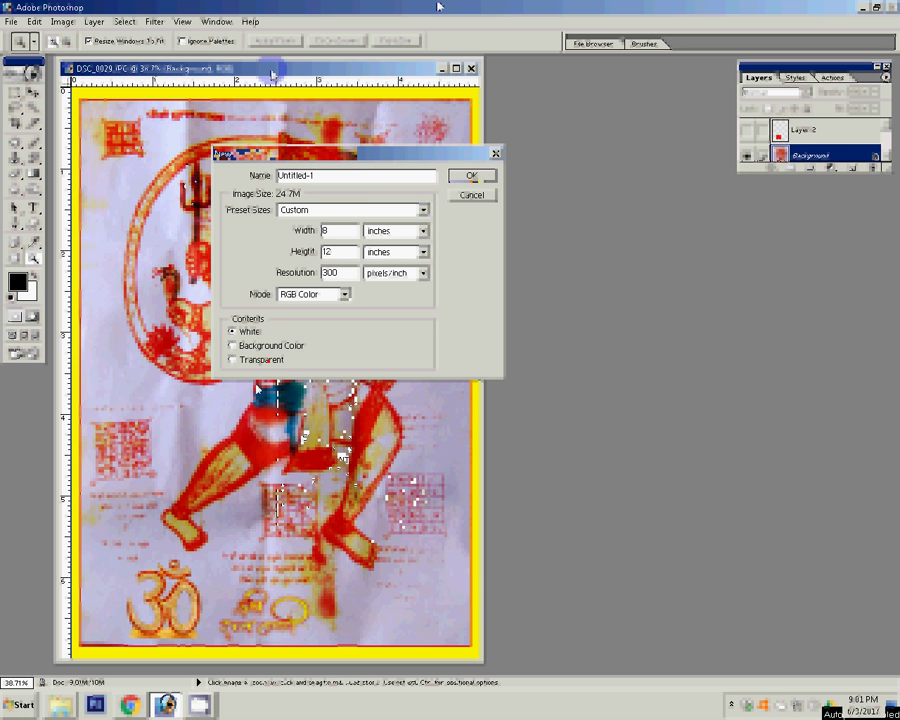
left_click(470, 175)
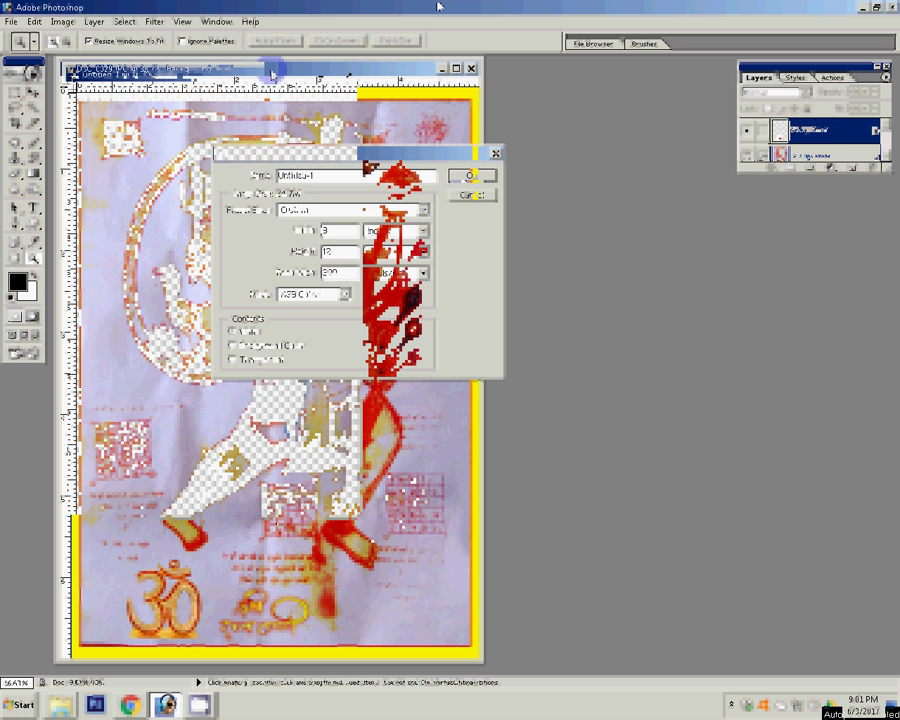
Drag the poster into Untitled-1 and free-transform it to fill the 8 × 12-inch page
key("v")
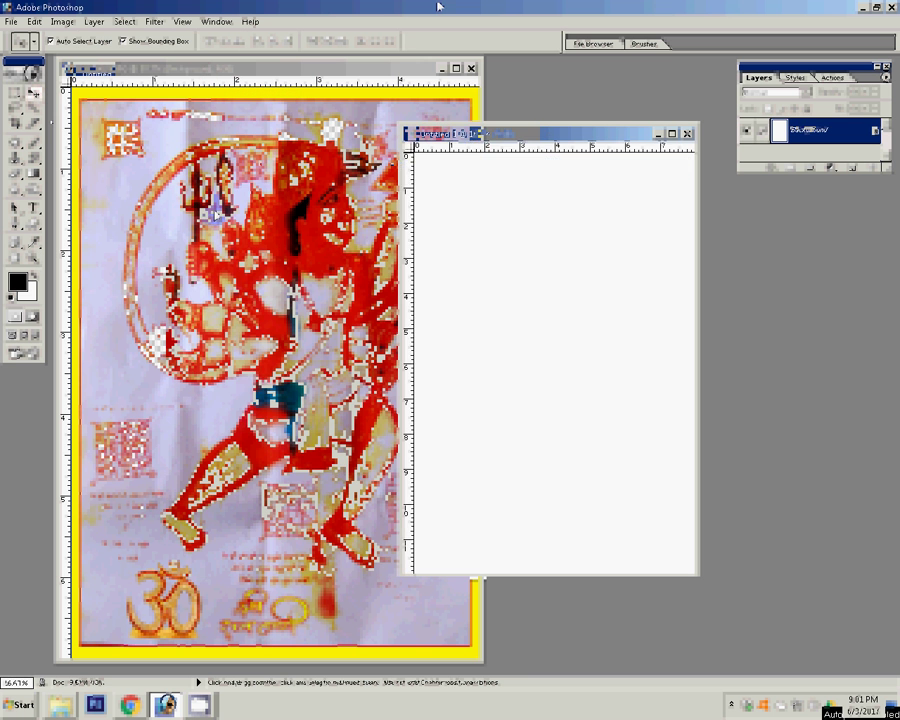
mouse_move(268, 240)
left_mouse_down()
mouse_move(577, 284)
mouse_move(565, 338)
left_mouse_up()
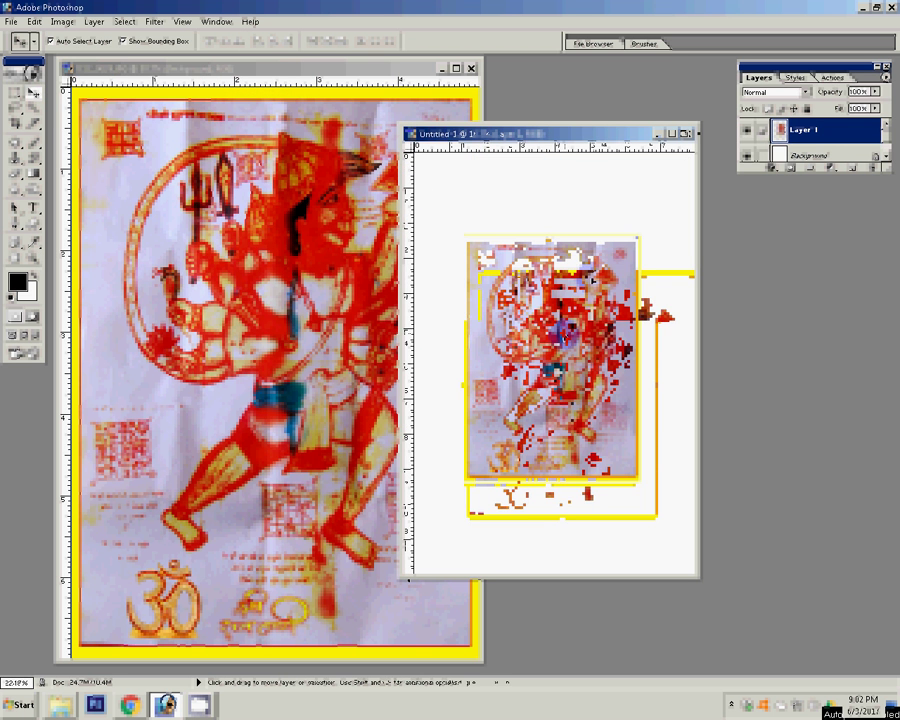
key("ctrl+t")
left_click_drag(620, 243, 672, 199)
left_click_drag(606, 262, 601, 283)
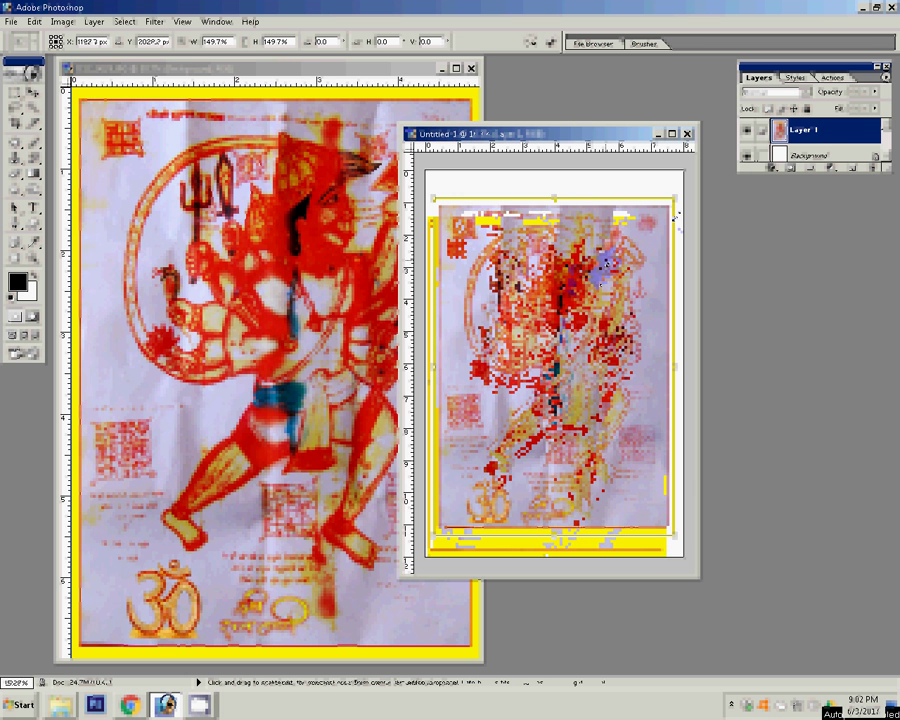
left_click_drag(603, 265, 555, 178)
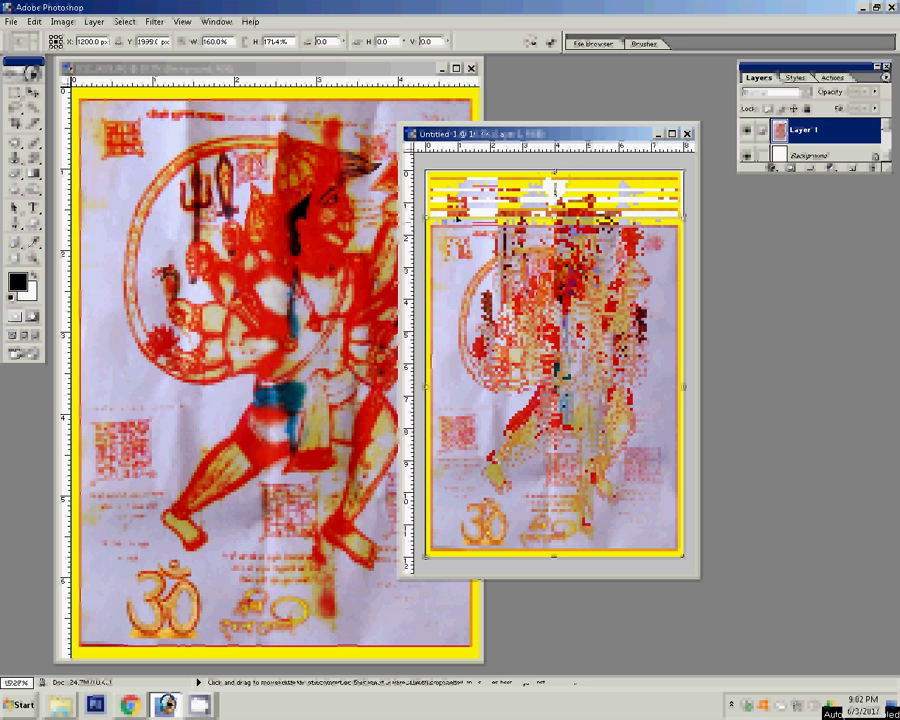
key("Return")
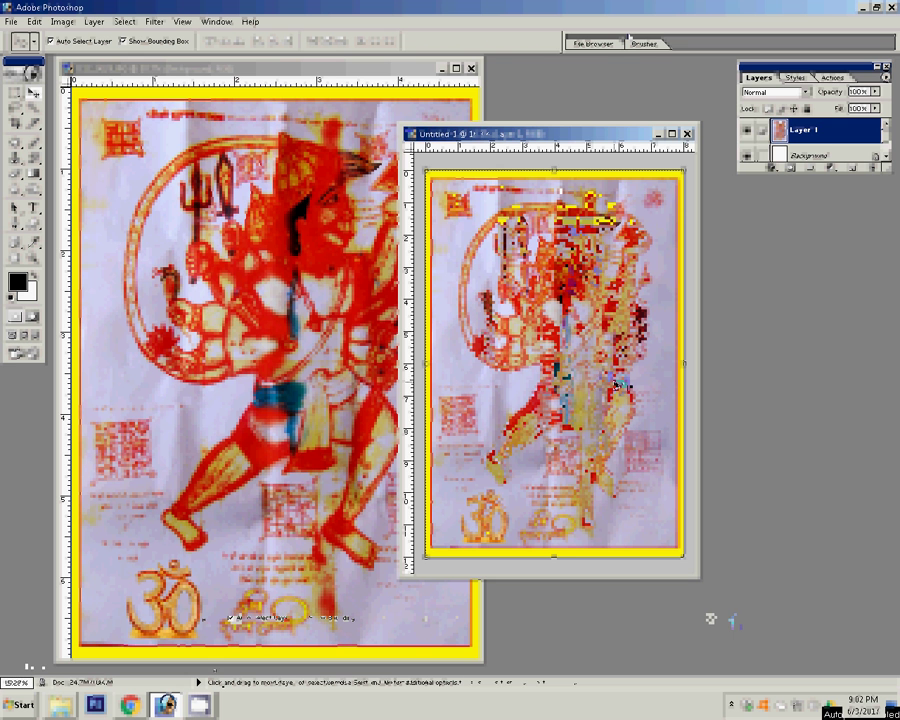
Run the Contrast action twice and Correction once, then drag another poster copy in
left_click(832, 78)
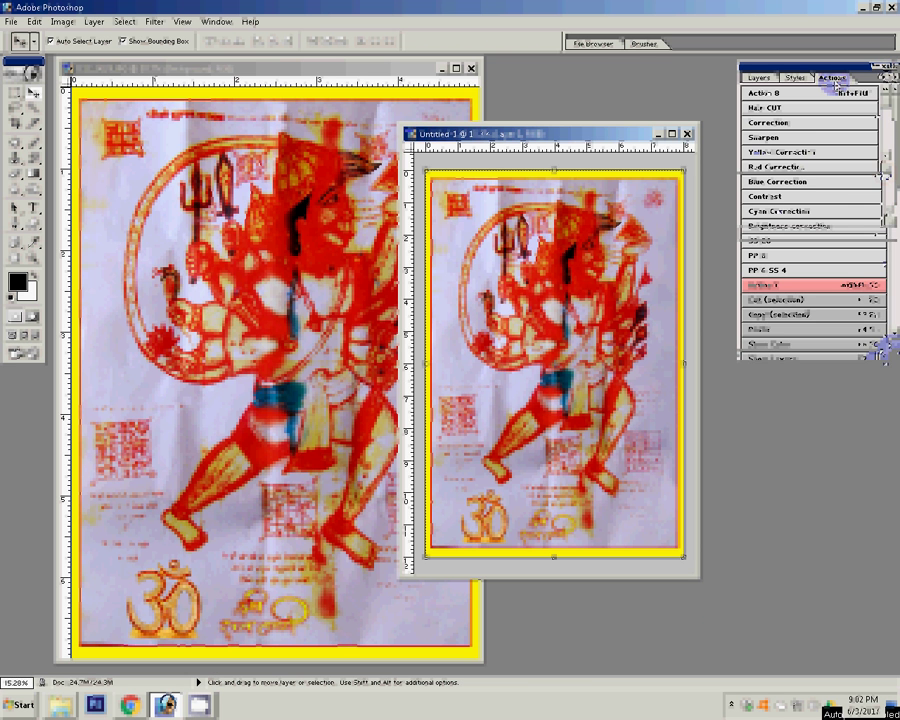
left_click(765, 197)
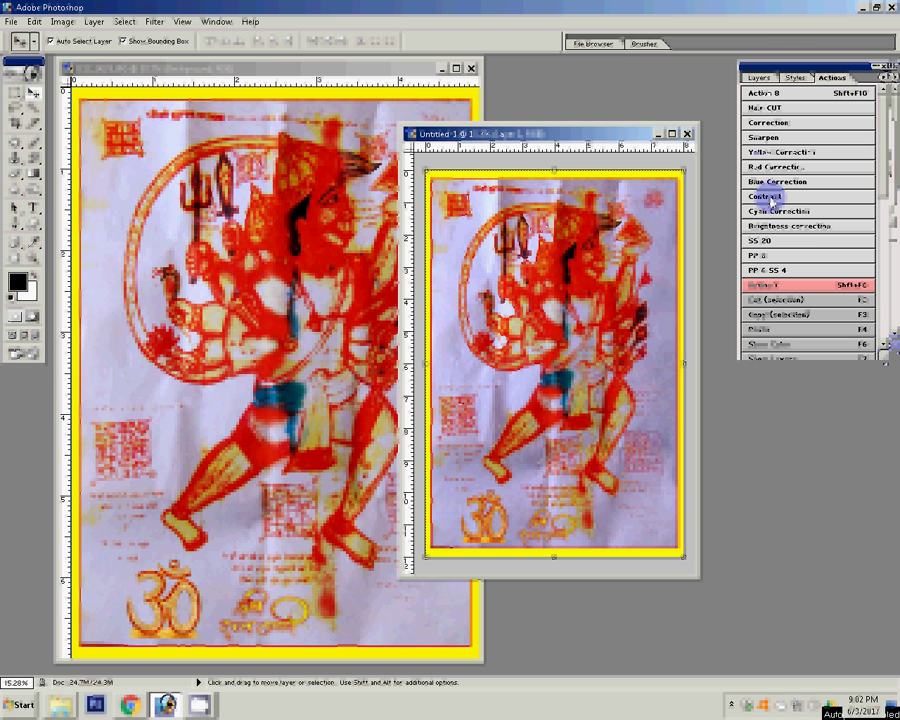
left_click(770, 203)
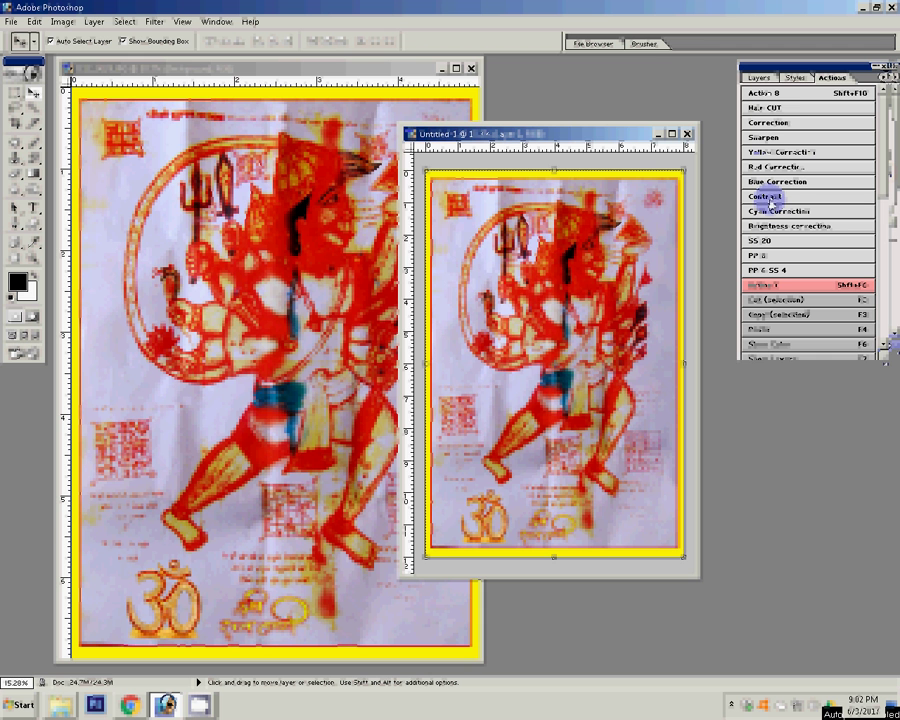
left_click(775, 127)
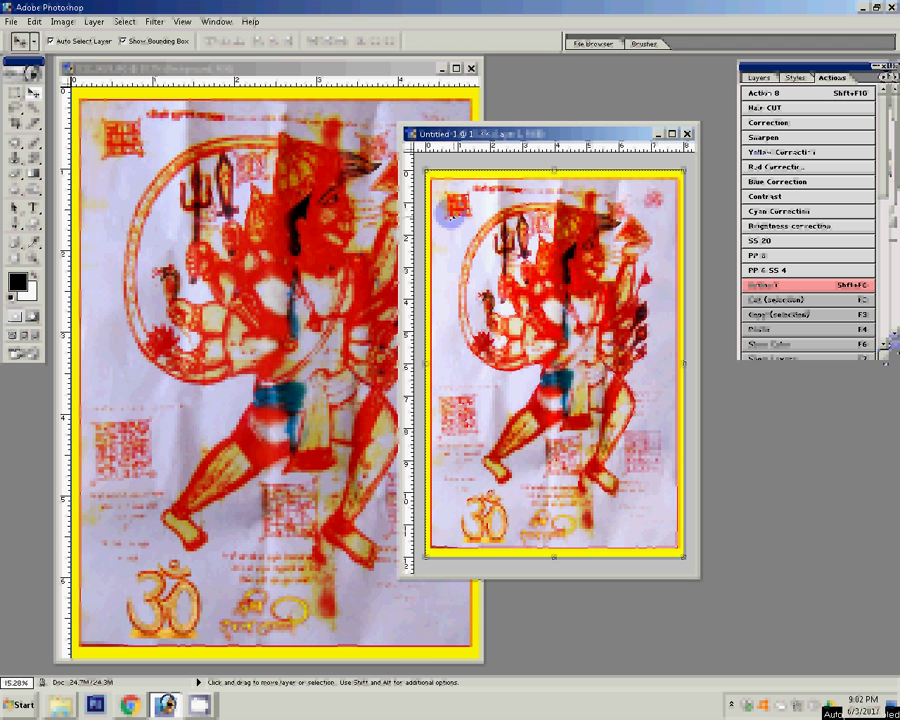
left_click_drag(322, 251, 480, 250)
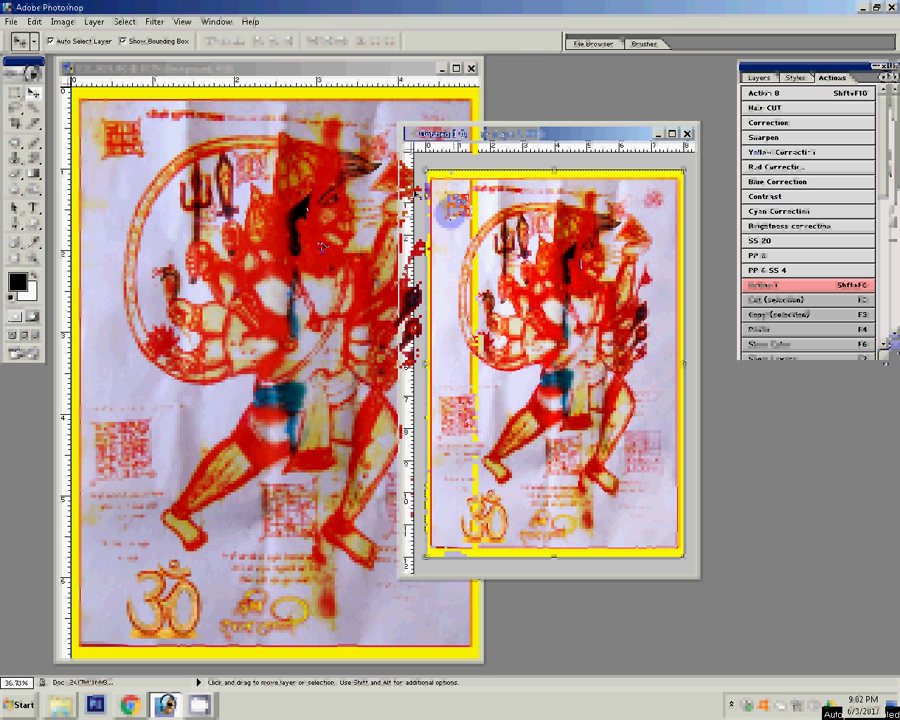
left_click(302, 128)
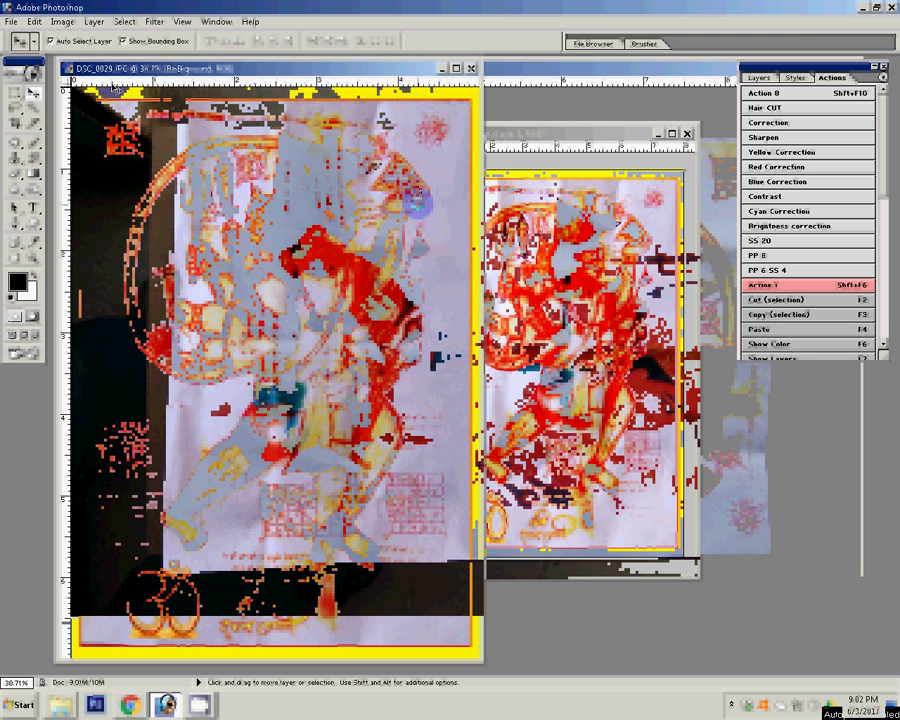
Rotate the canvas, view at Print Size, and zoom in on Untitled-1's top edge
left_click(63, 21)
mouse_move(85, 149)
left_click(170, 149)
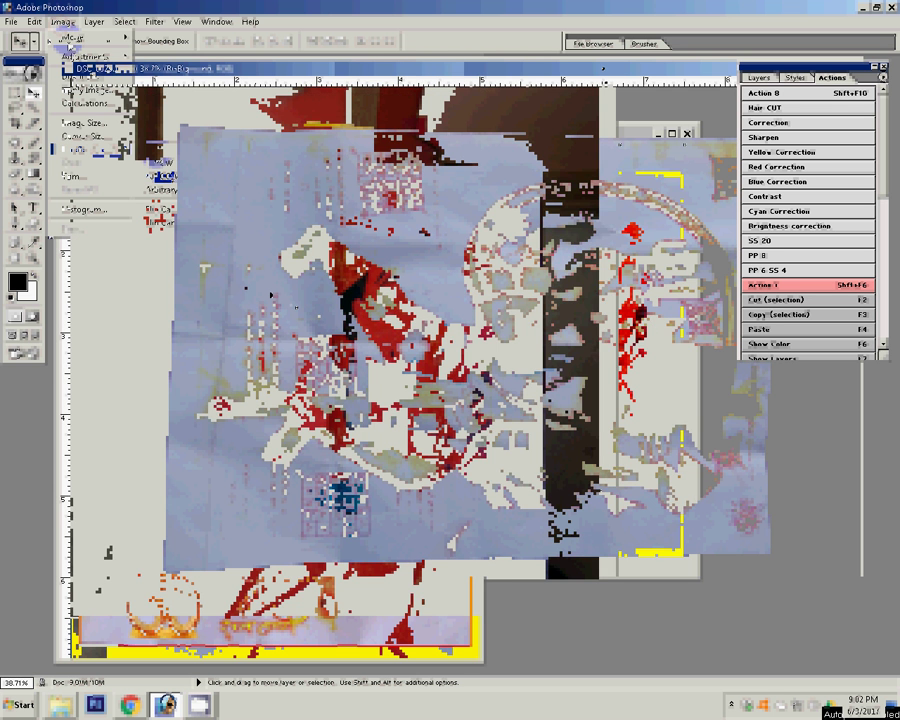
key("z")
left_click(390, 40)
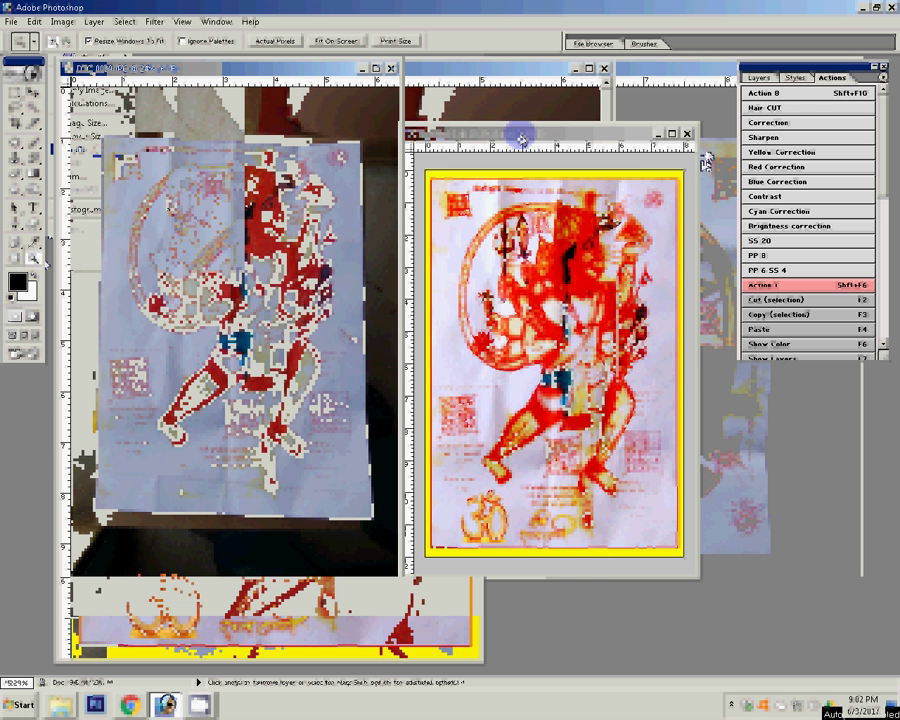
left_click_drag(521, 138, 529, 104)
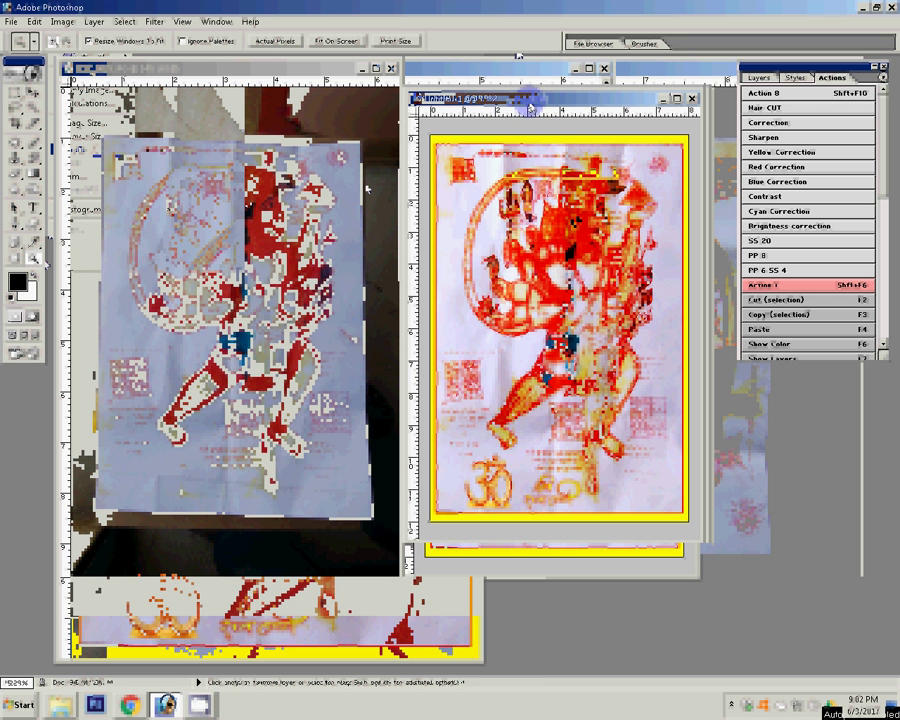
left_click_drag(588, 135, 667, 172)
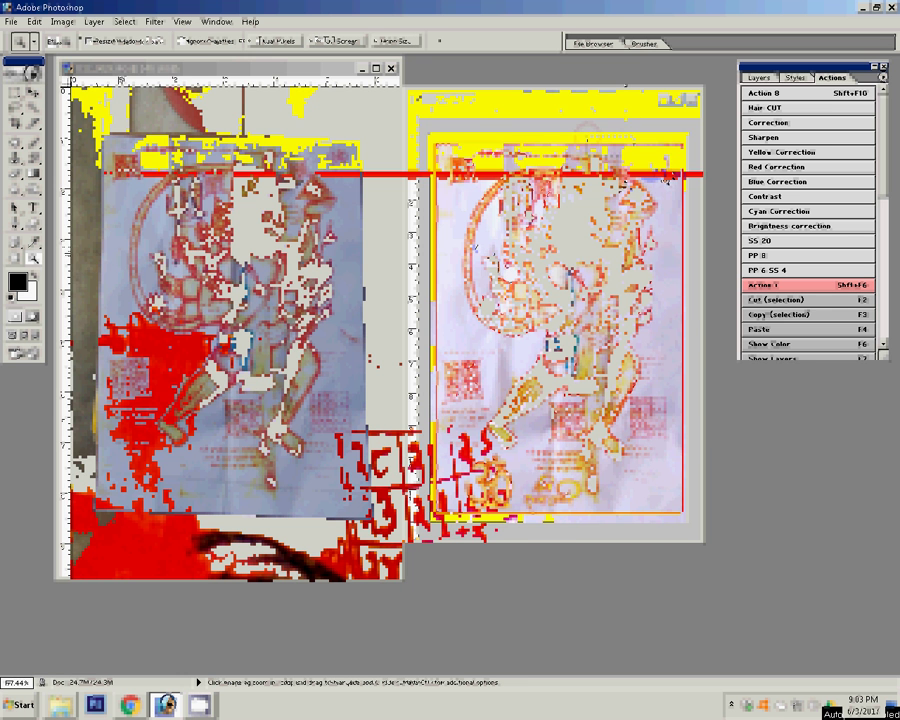
Clone clean paper over the grey shadows below the top border and near the text
key("s")
left_click(500, 246, "alt")
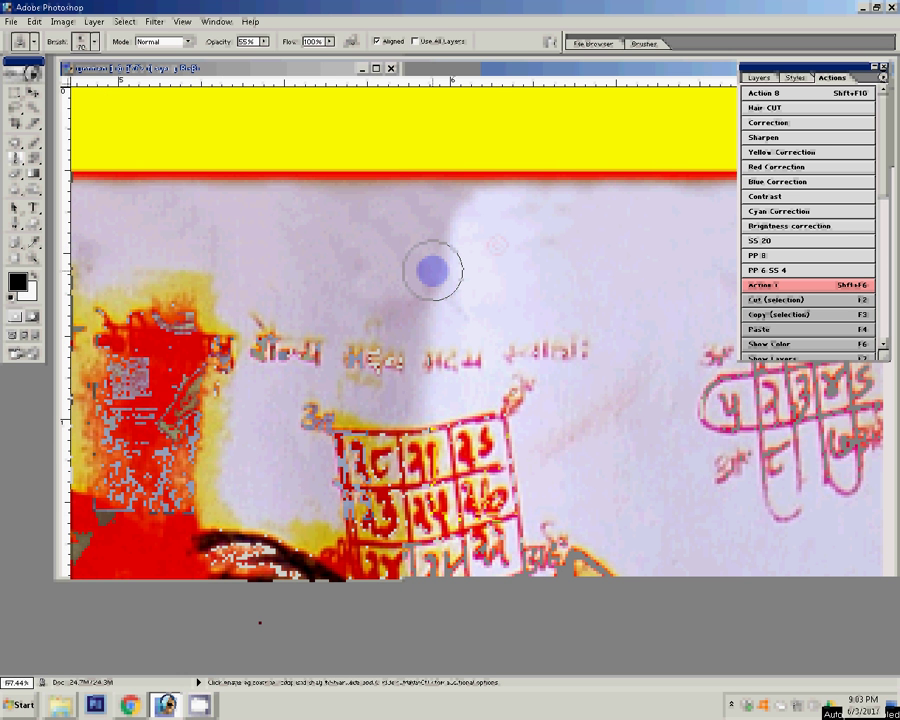
mouse_move(432, 270)
left_mouse_down()
mouse_move(488, 247)
mouse_move(455, 220)
mouse_move(496, 236)
mouse_move(373, 282)
mouse_move(394, 256)
left_mouse_up()
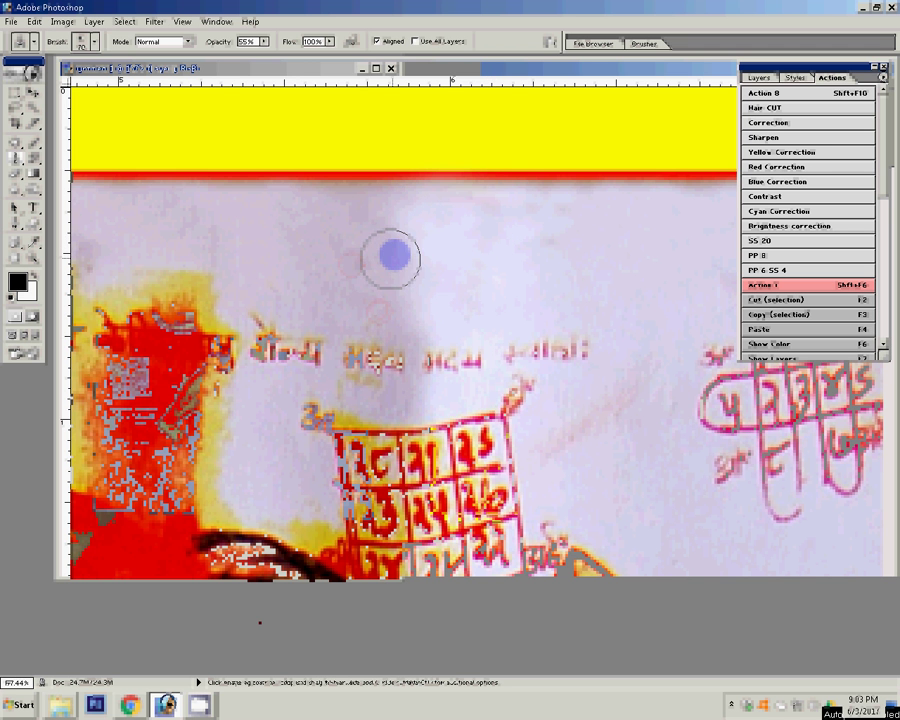
scroll(422, 238, "down", 4)
scroll(422, 238, "right", 3)
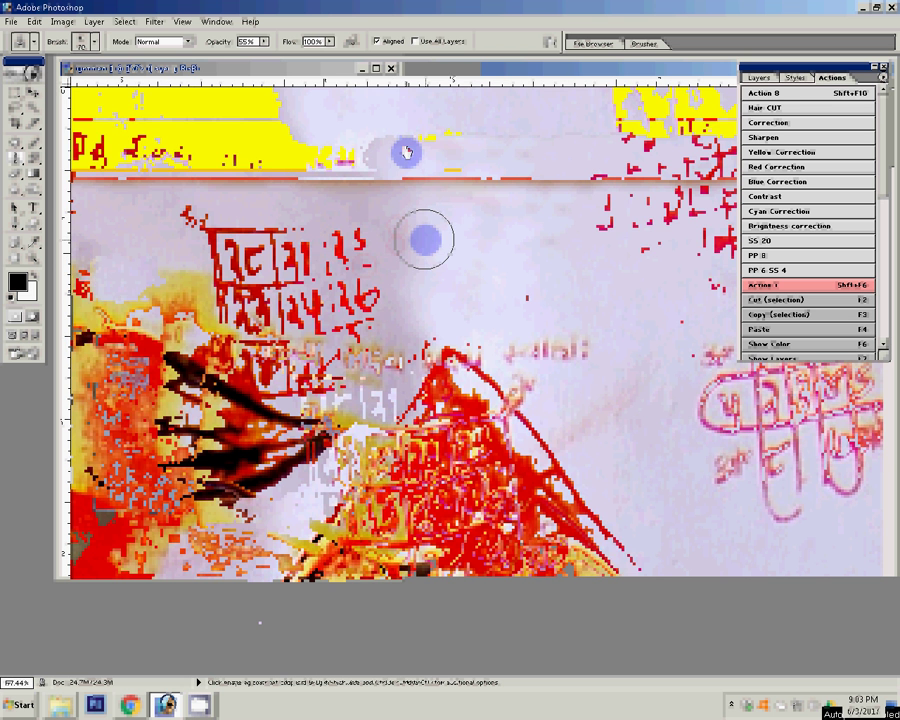
left_click(481, 272)
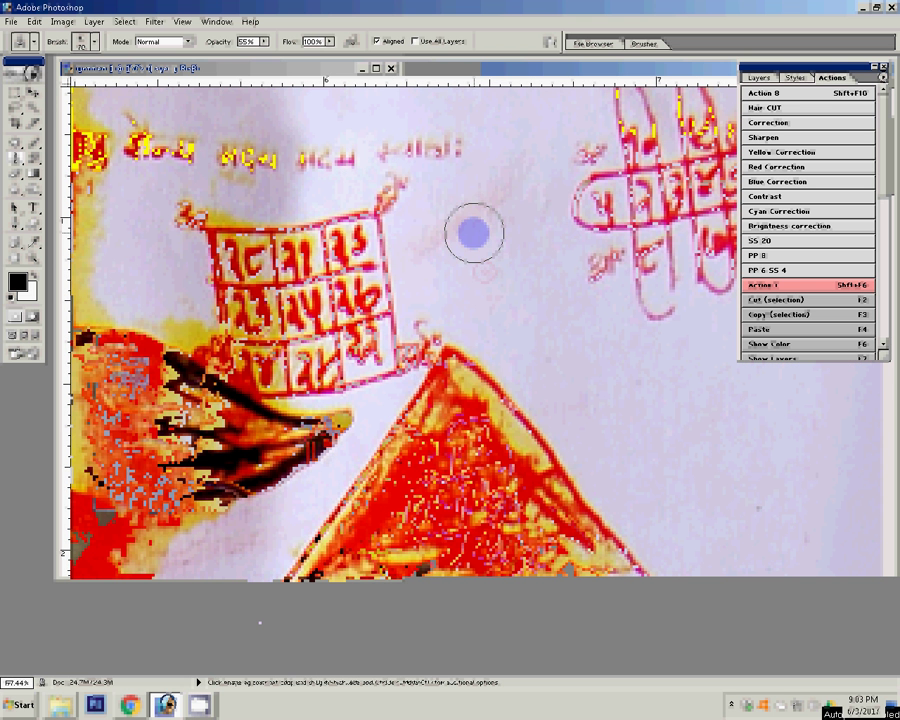
left_click(474, 233)
left_click(442, 254)
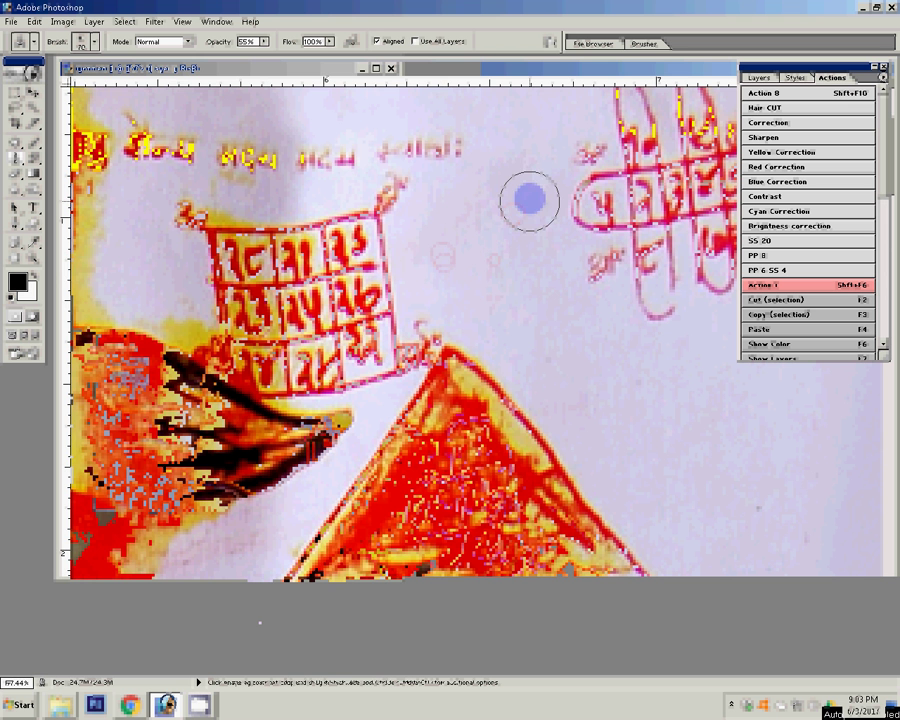
left_click(495, 234)
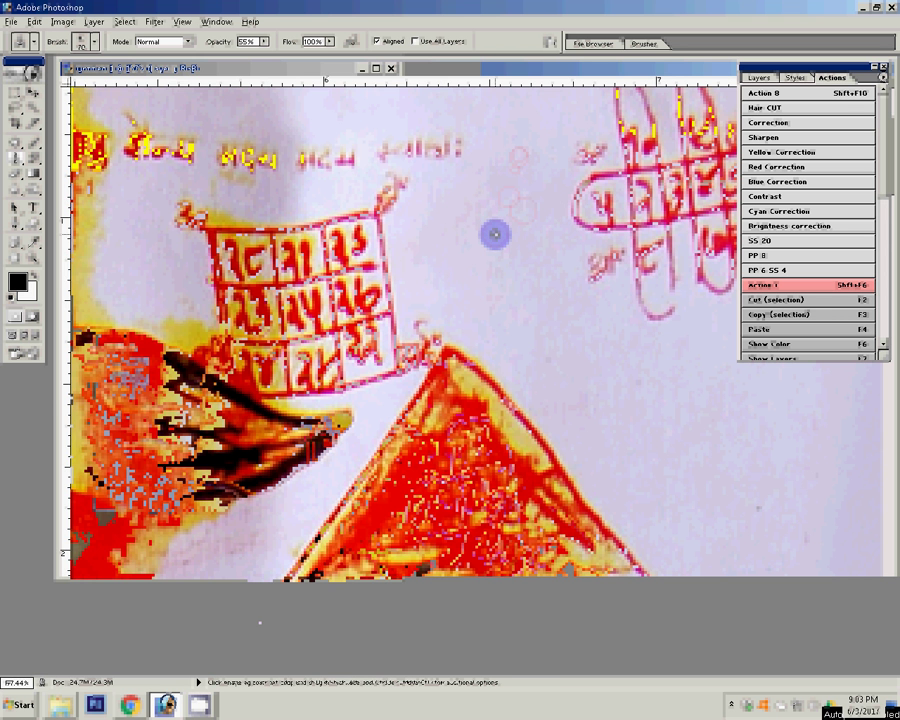
Zoom in and clone clean paper over the background around the red triangle
key("ctrl+plus")
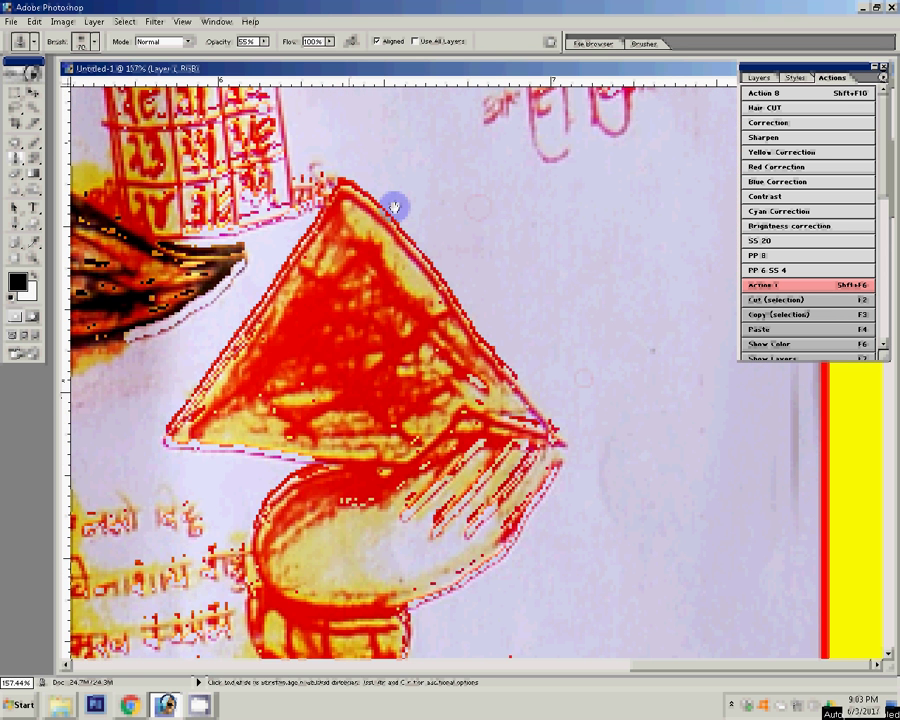
left_click(665, 409)
left_click(619, 464)
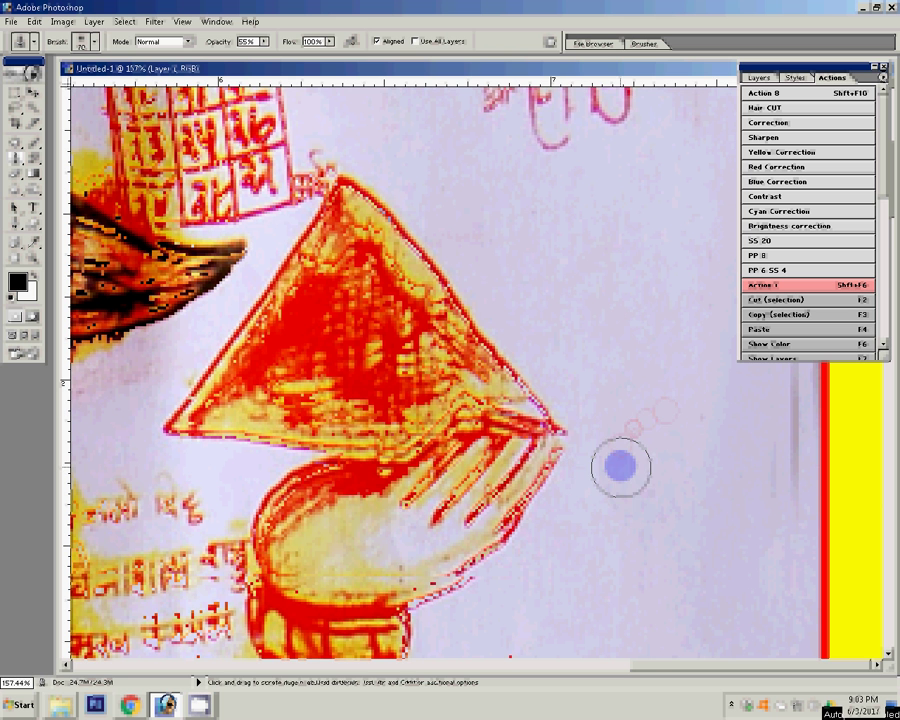
left_click(707, 424)
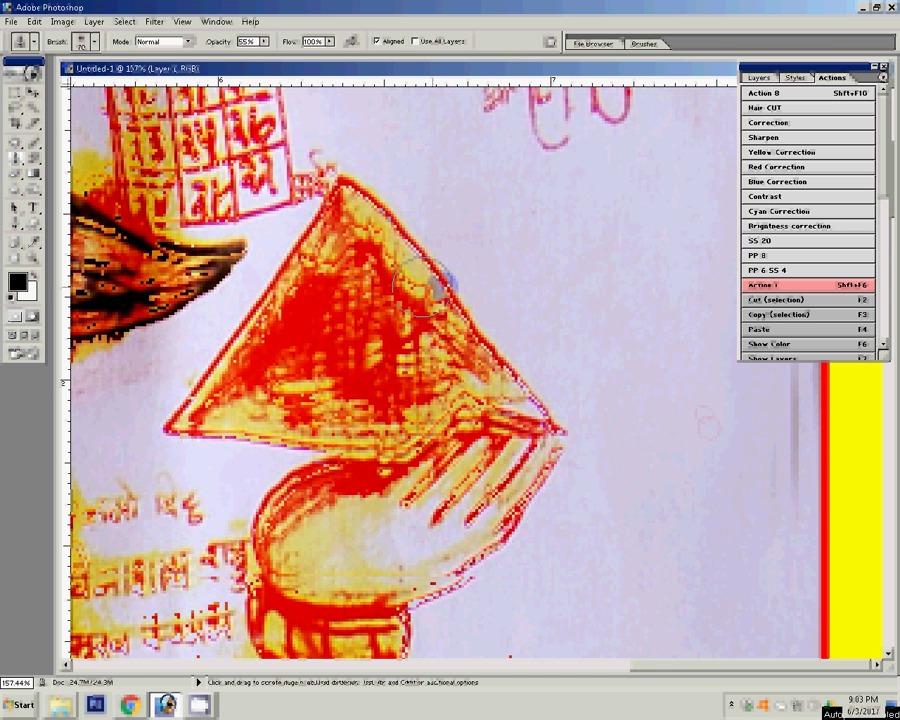
left_click(40, 261)
Fit the whole poster on screen and bring up the Save As dialog
right_click(448, 294)
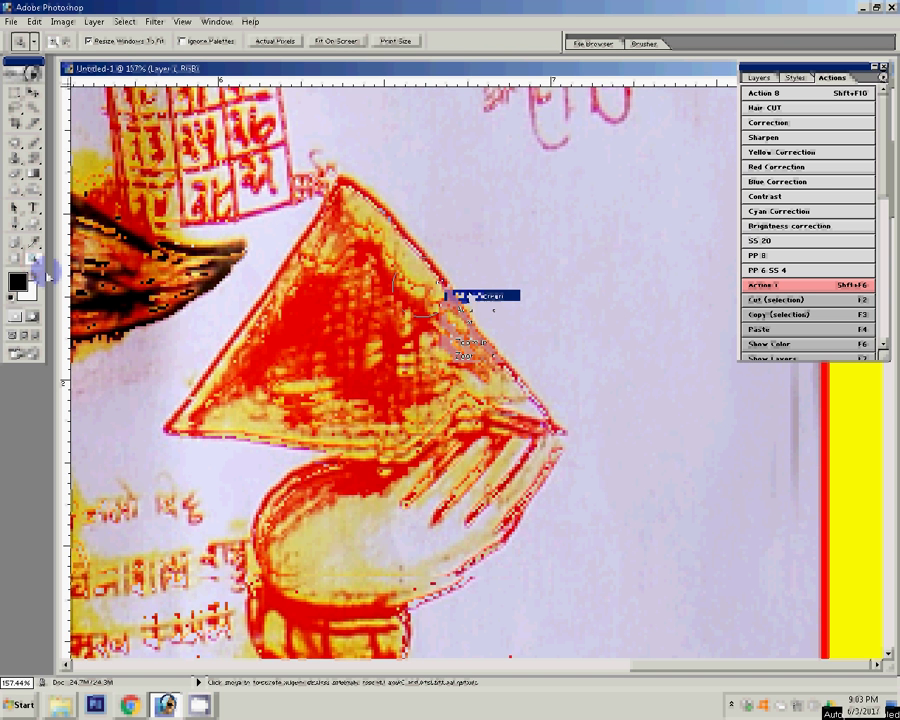
left_click(325, 42)
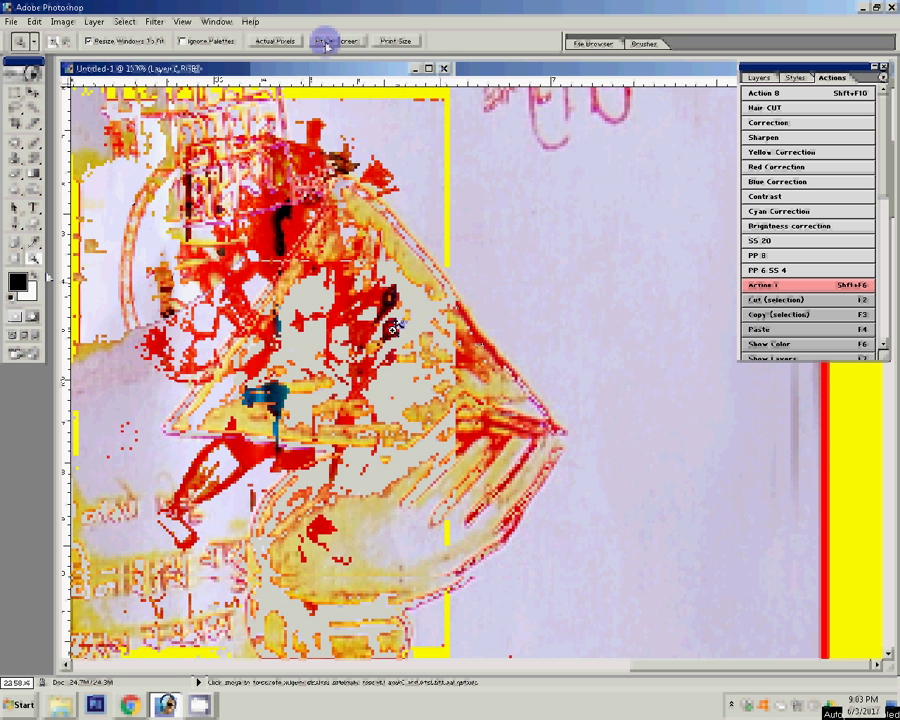
left_click(10, 22)
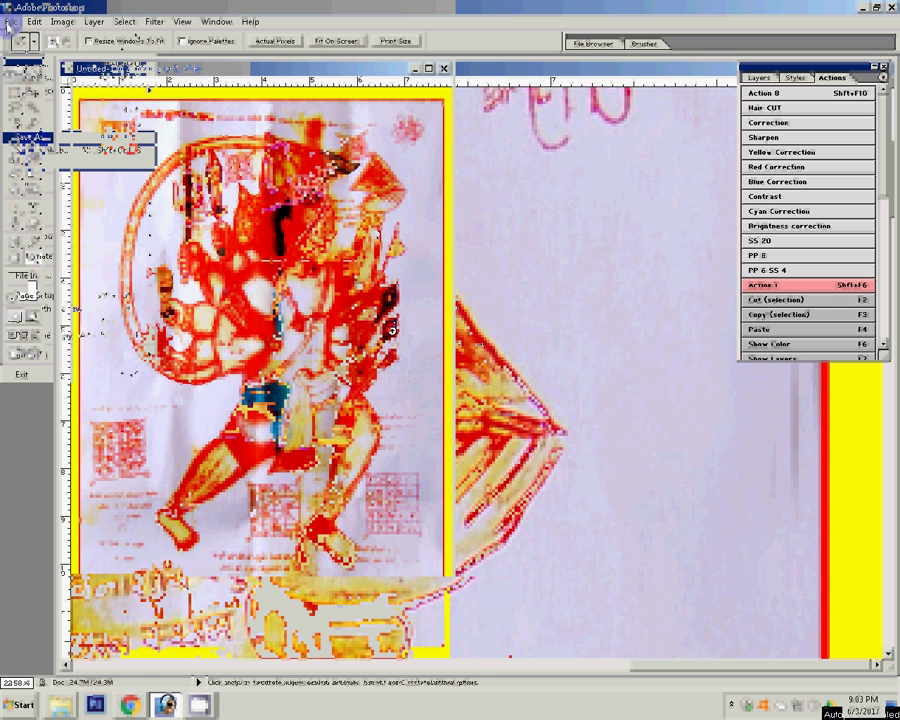
key("Return")
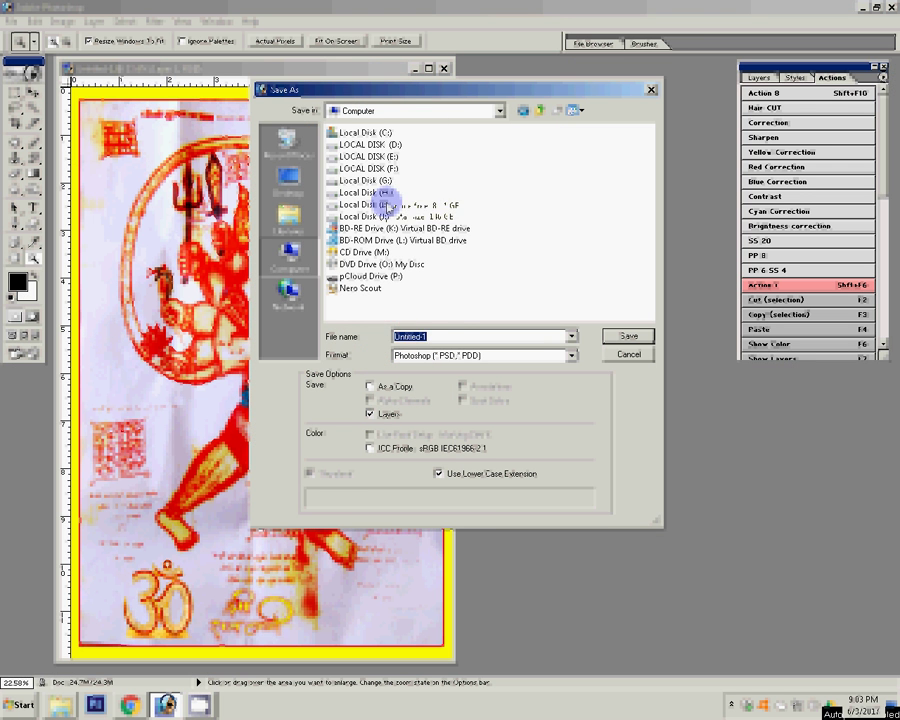
Navigate the Save As dialog to folder 0 on Local Disk (G:)
left_click(386, 181)
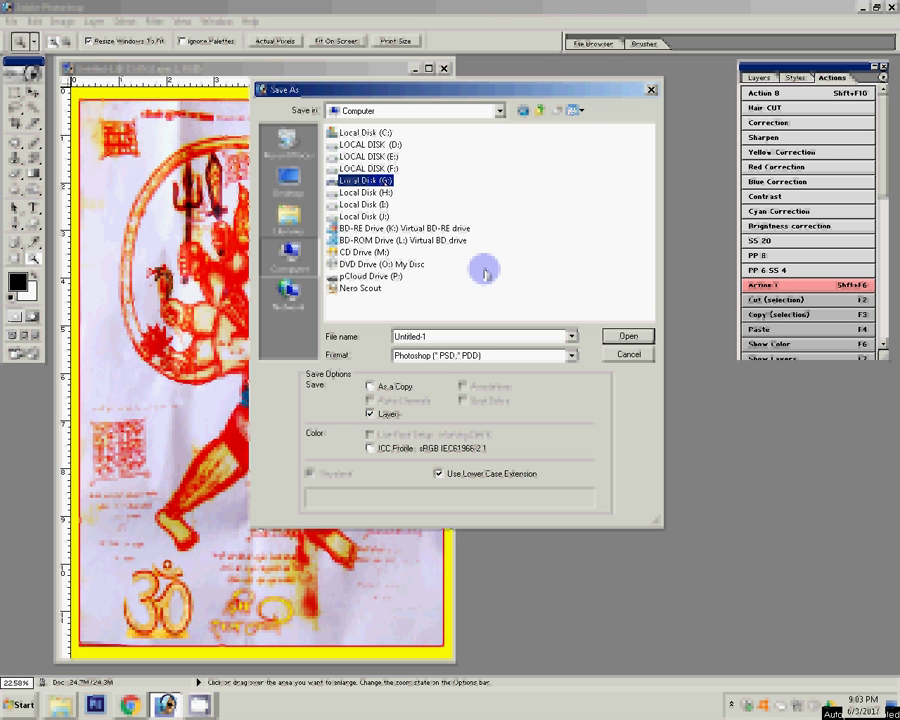
left_click(630, 337)
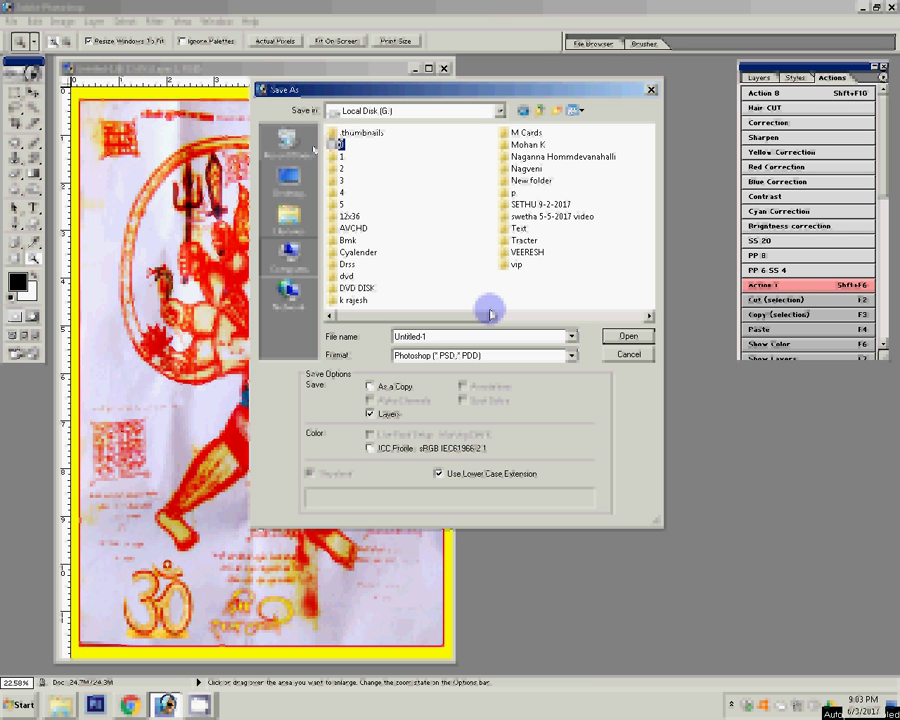
key("Return")
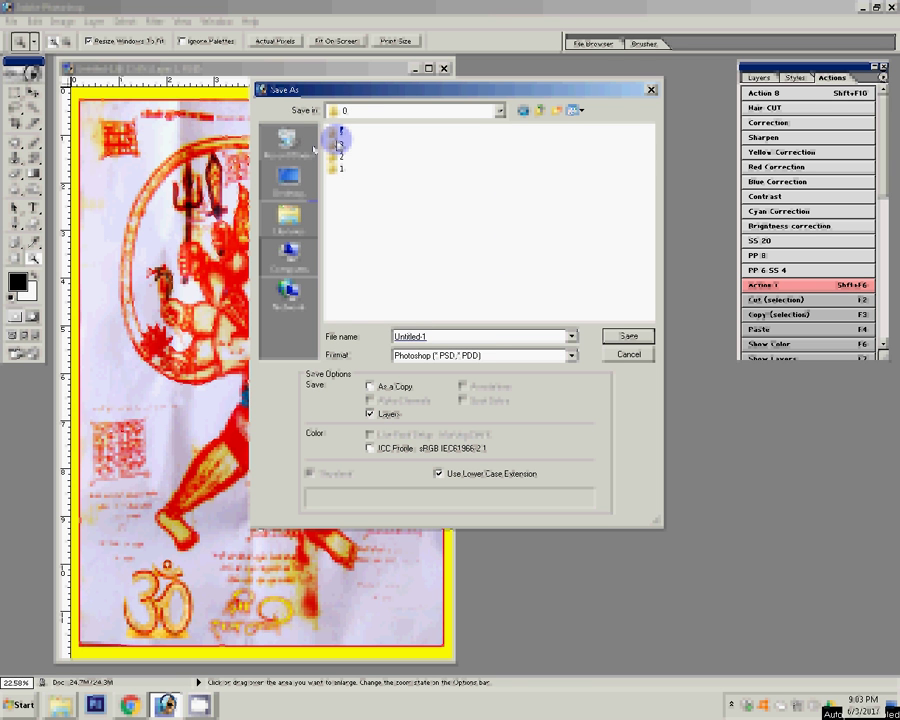
Save Untitled-1 copy.jpg as a JPEG at Maximum quality
left_click(482, 356)
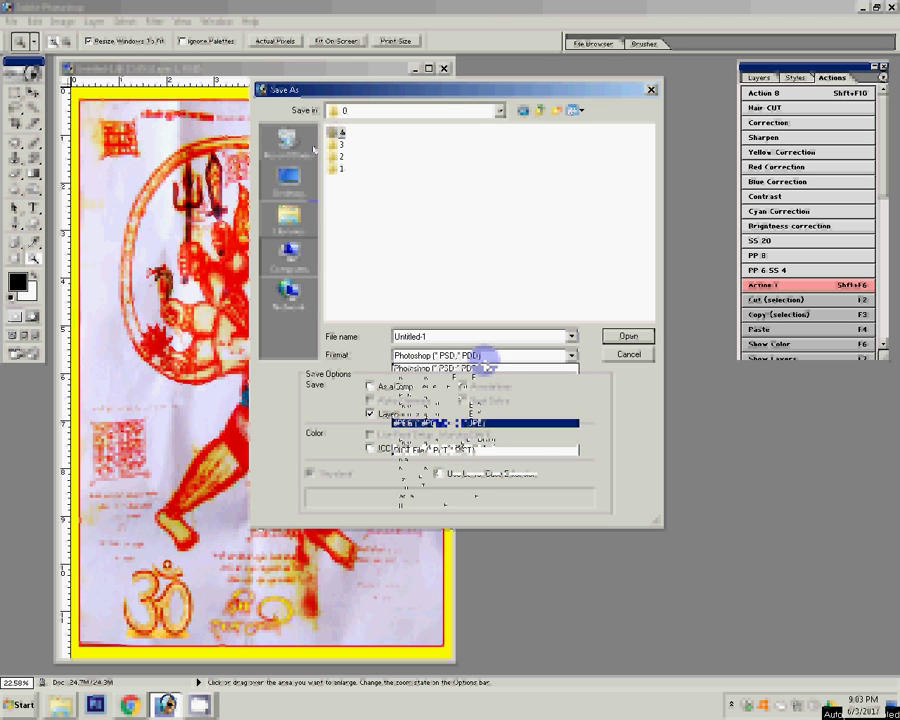
left_click(482, 423)
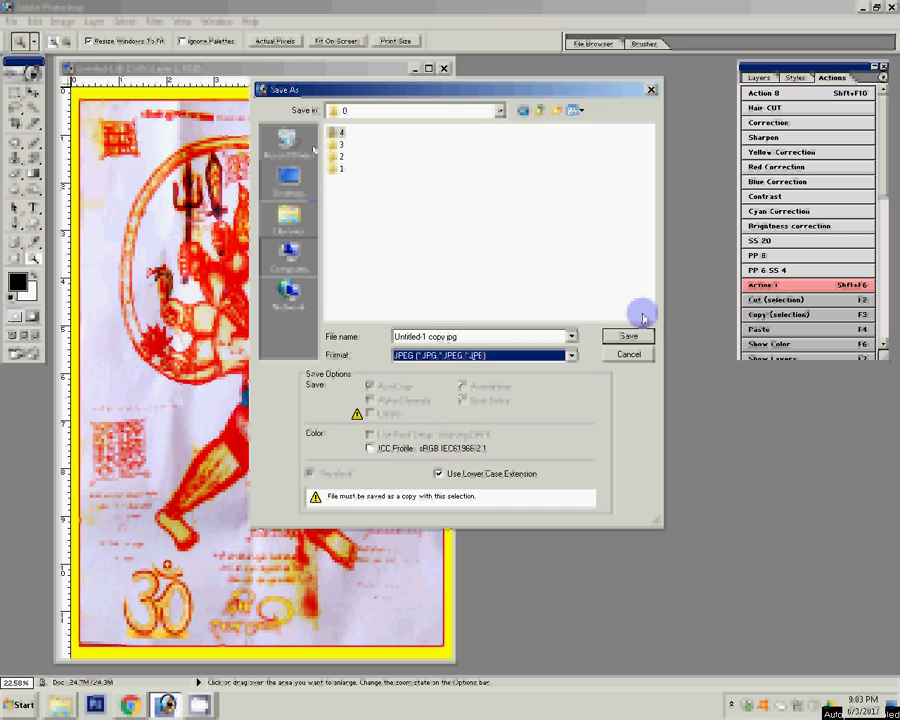
key("Tab")
key("Return")
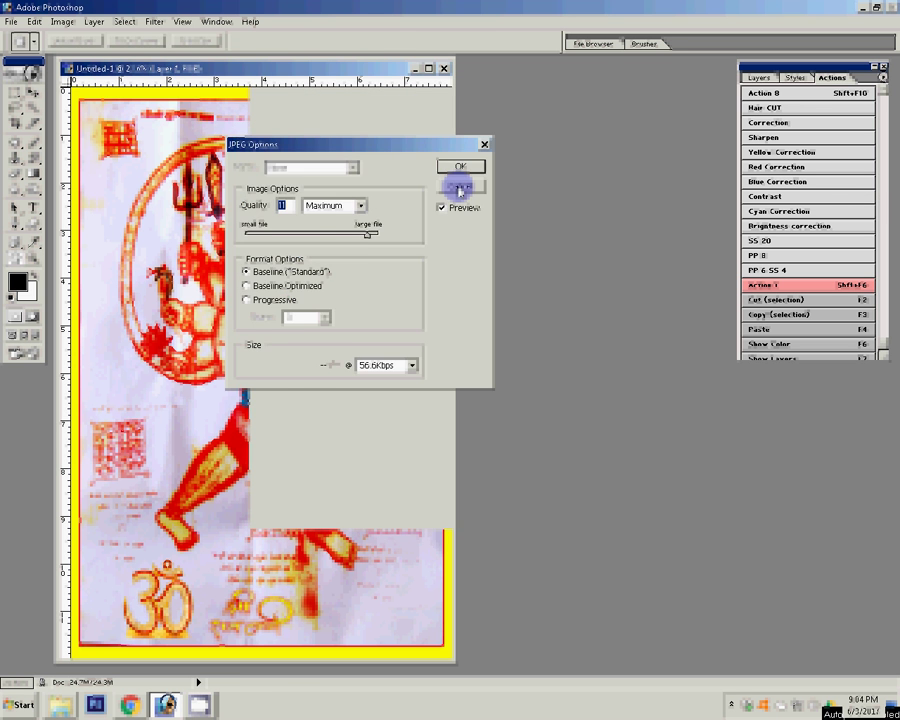
left_click(459, 189)
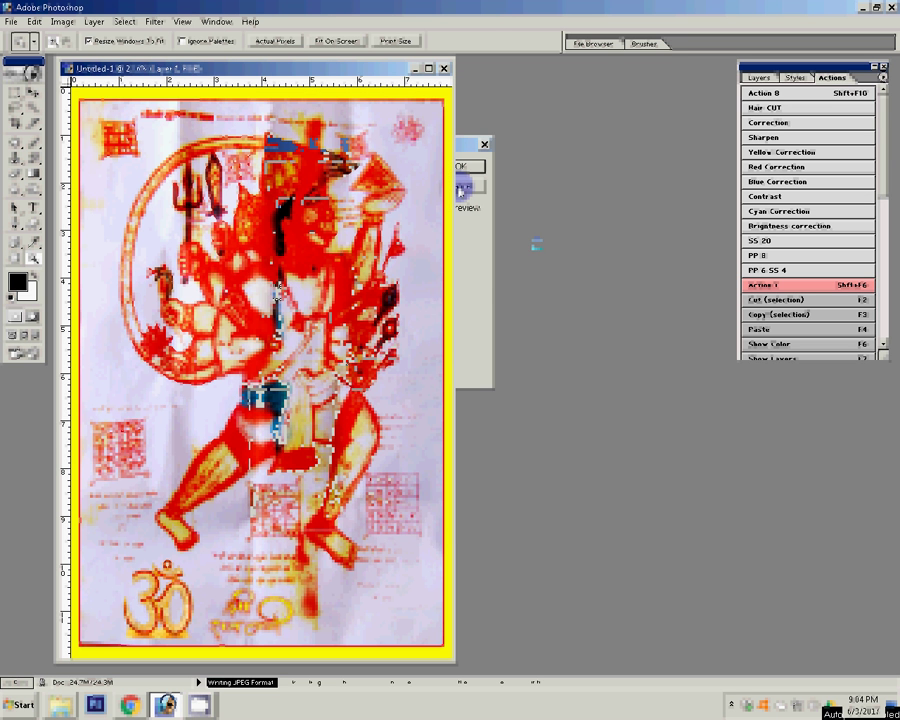
double_click(536, 243)
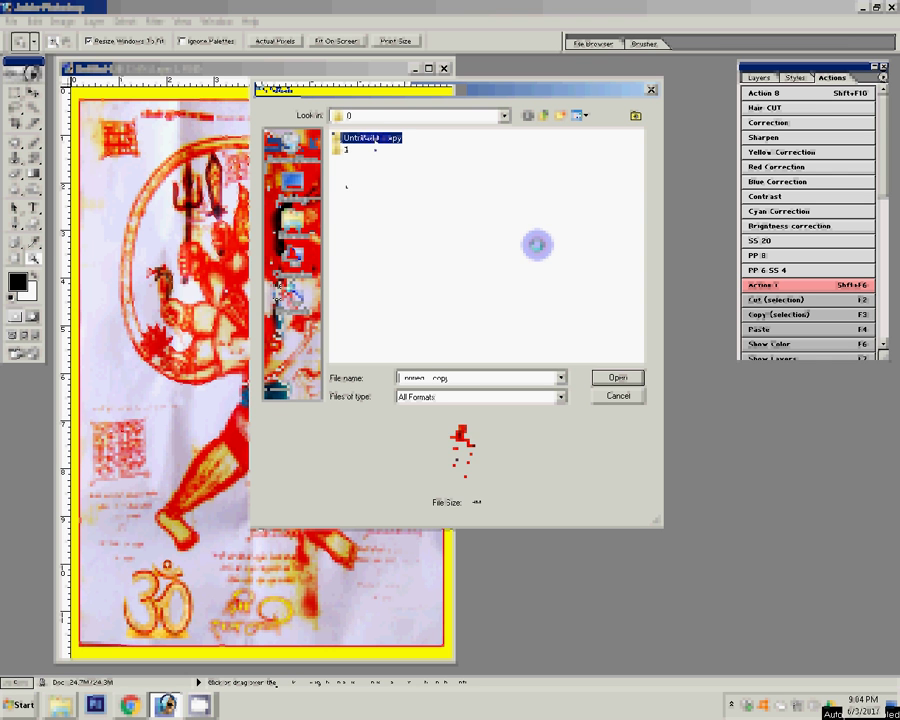
Rename the JPEG copy in folder 4 to 2-8x12=1, then close the Untitled-1 poster document
left_click(362, 140)
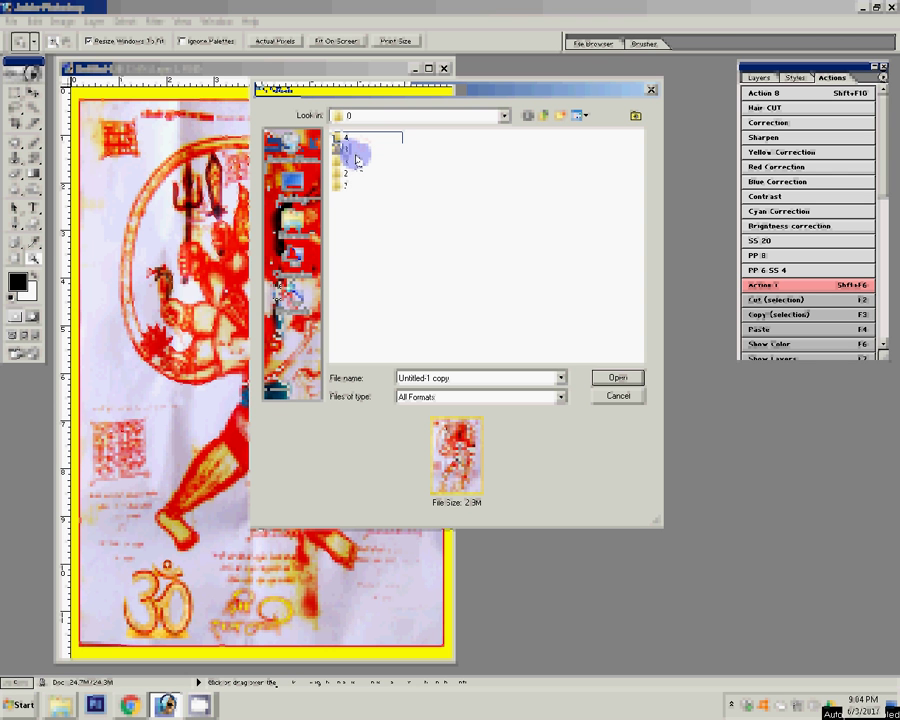
left_click(620, 378)
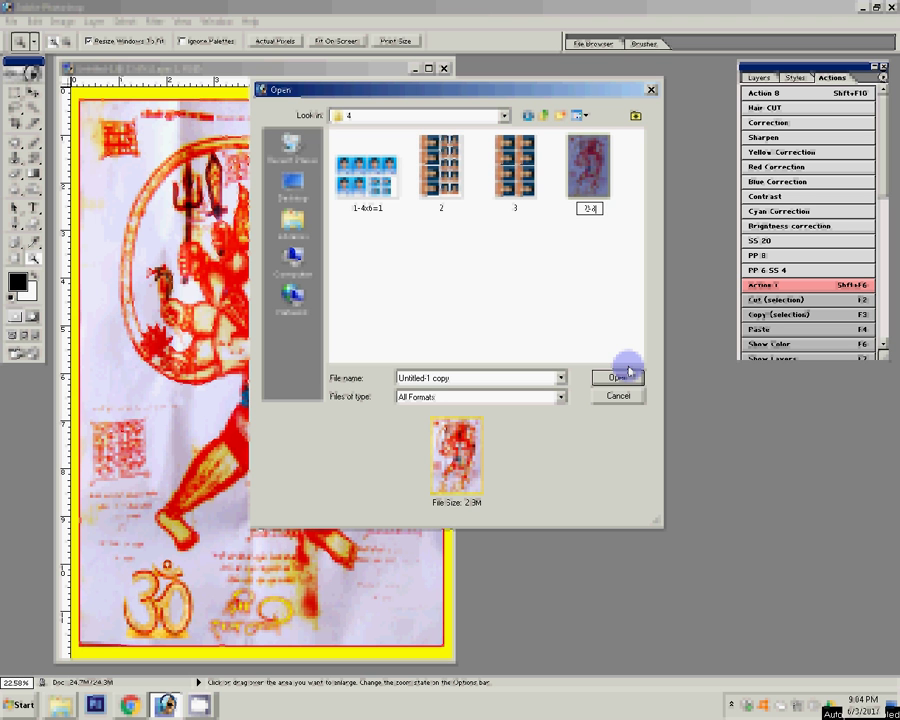
type("x12")
type("=1")
left_click(508, 298)
left_click(617, 398)
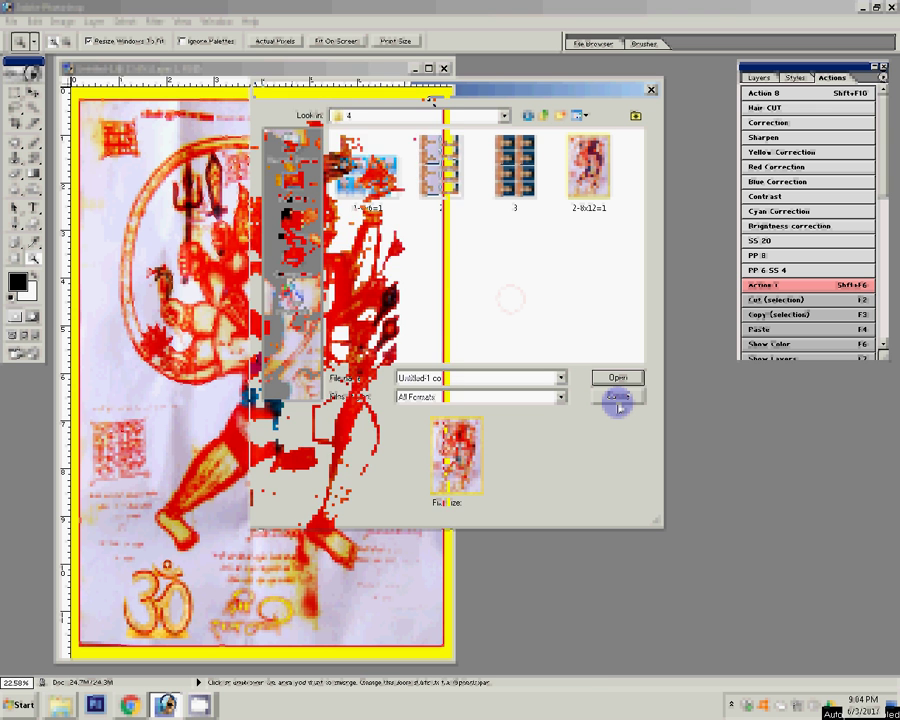
left_click(445, 69)
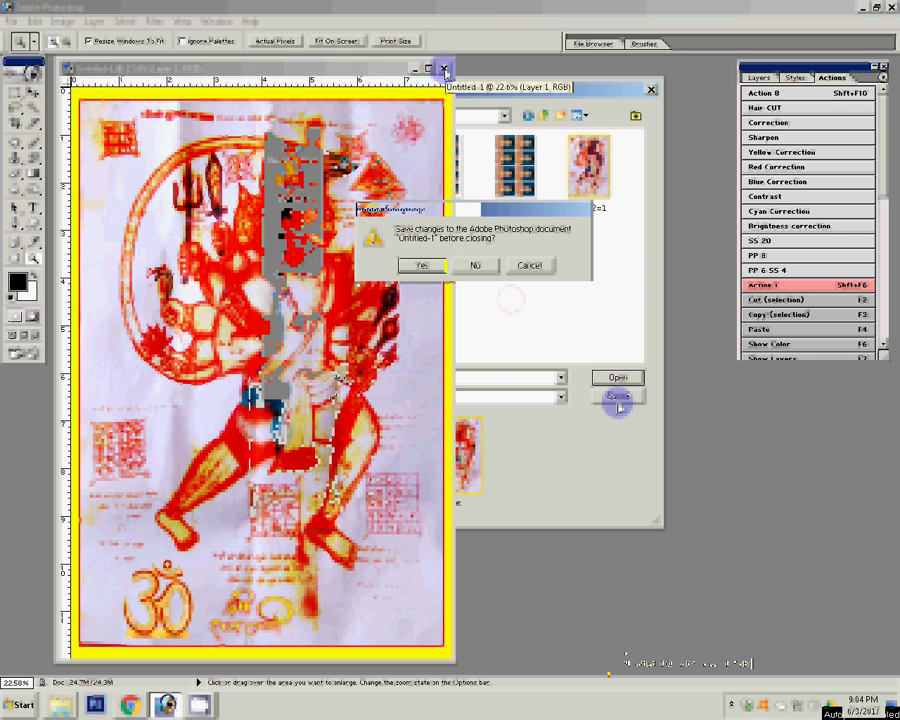